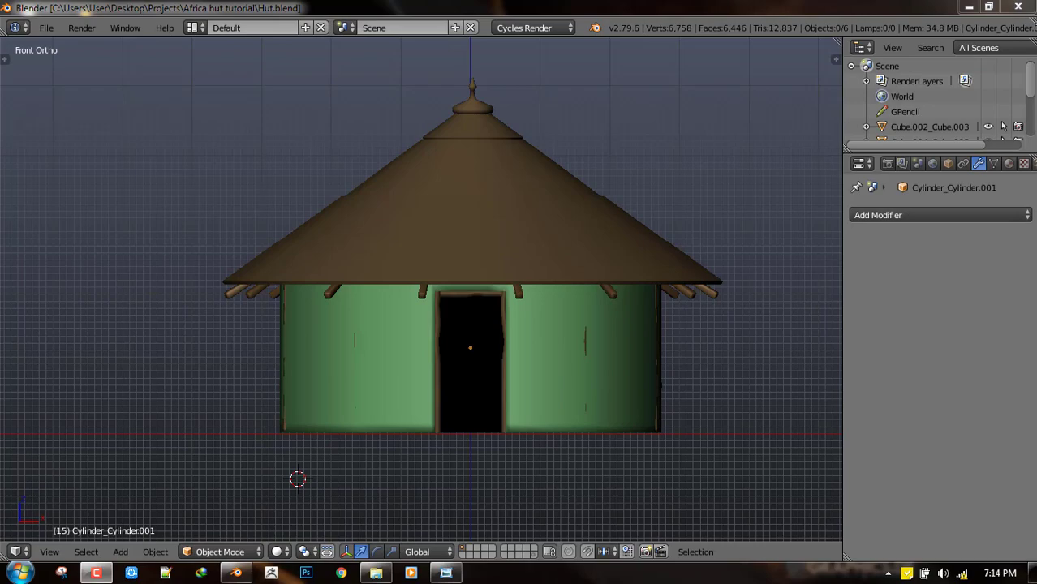
middle_drag(633, 324, 544, 389)
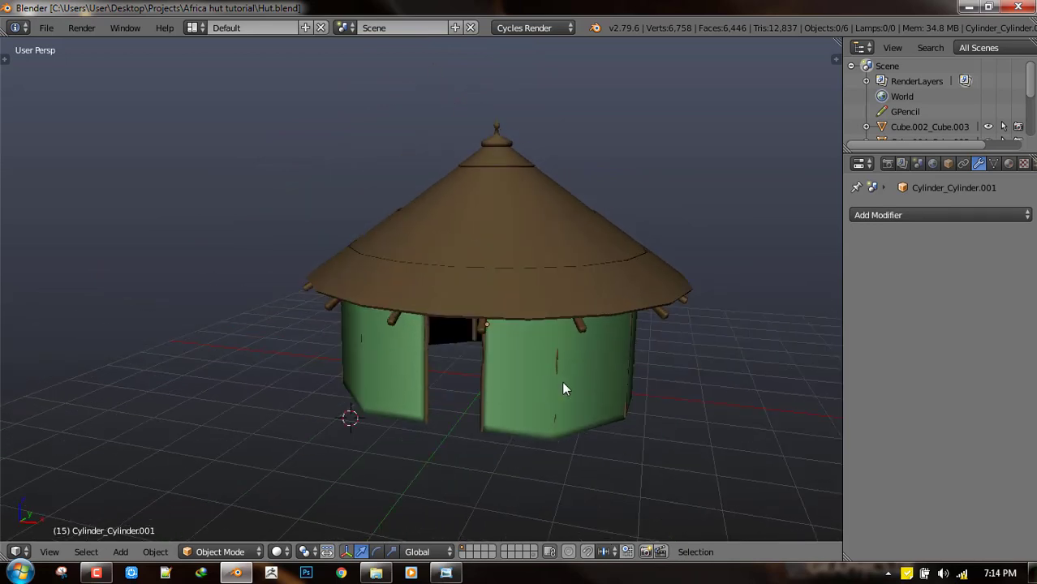
middle_drag(583, 384, 565, 347)
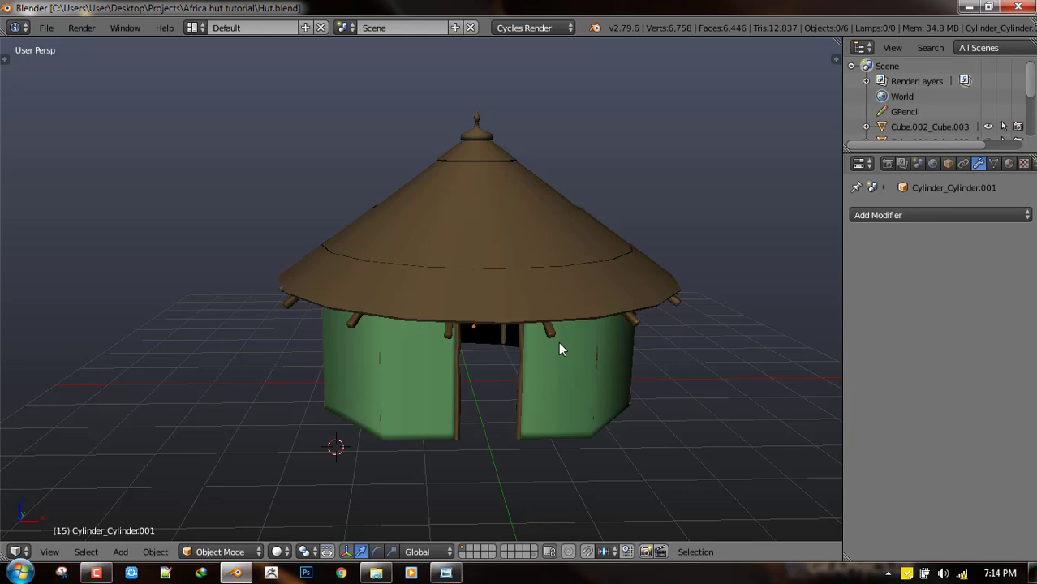
middle_drag(560, 349, 556, 362)
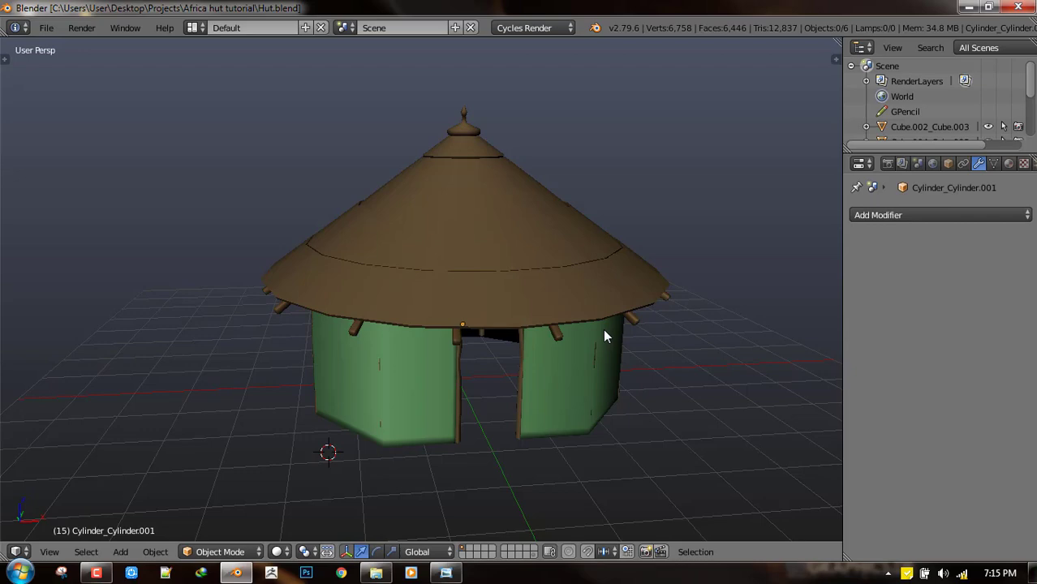
middle_drag(605, 337, 565, 326)
- Isolate the green hut wall in local view and open its mesh in Edit Mode with a perspective view
key(KP_1)
scroll(590, 352, up, 1)
right_click(590, 353)
key(KP_Divide)
key(KP_5)
key(Tab)
middle_drag(551, 296, 528, 298)
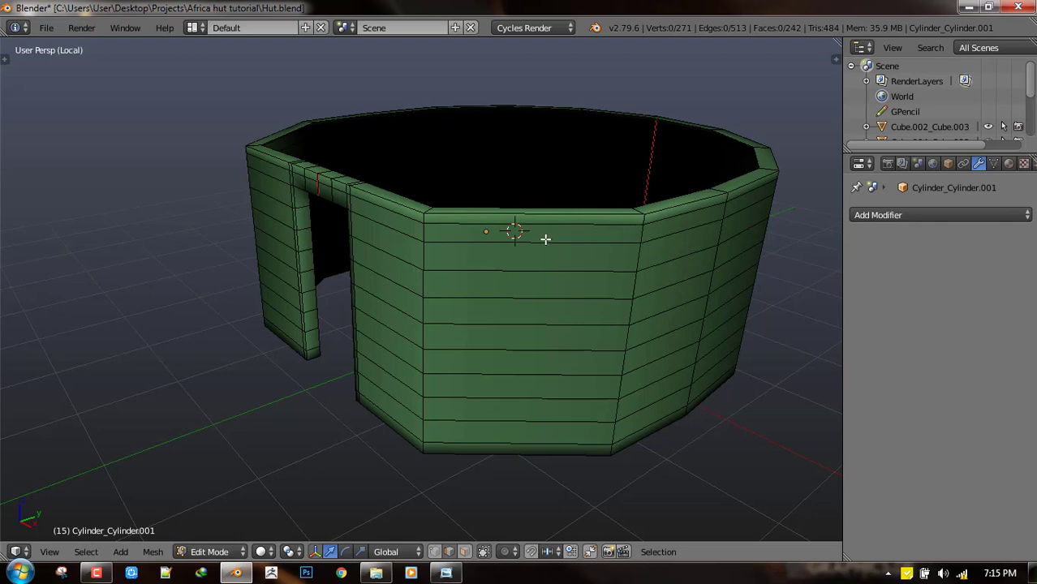
middle_drag(583, 240, 505, 277)
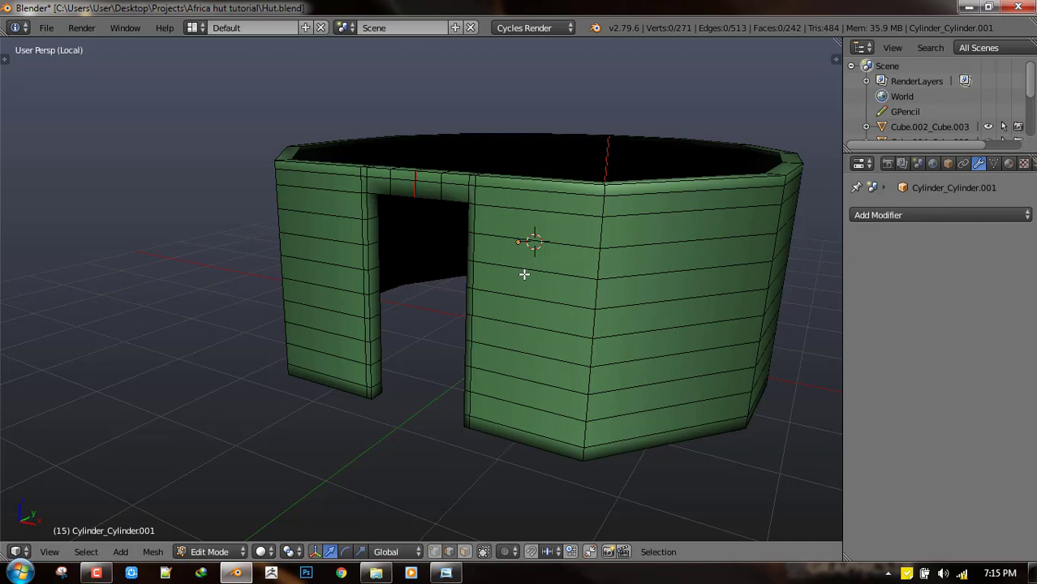
middle_drag(527, 271, 551, 275)
- Add vertical loop cuts to the wall section beside the doorway
key(ctrl+r)
click(561, 201)
right_click(561, 201)
key(a)
key(ctrl+r)
click(505, 197)
right_click(505, 198)
key(ctrl+r)
click(569, 199)
right_click(570, 199)
key(a)
- Add evenly spaced vertical loop cuts to the next two wide wall panels around the side of the hut
middle_drag(668, 271, 647, 224)
key(ctrl+r)
scroll(574, 214, up, 4)
click(576, 214)
right_click(575, 214)
key(a)
middle_drag(579, 241, 581, 222)
middle_drag(571, 265, 447, 295)
key(ctrl+r)
scroll(546, 249, down, 1)
click(546, 249)
right_click(546, 248)
- Add vertical loop cuts to the following undivided wall panels, working further around the hut
key(ctrl+r)
scroll(461, 257, up, 1)
click(460, 258)
right_click(460, 259)
key(ctrl+r)
click(372, 236)
right_click(363, 244)
key(ctrl+r)
click(324, 257)
right_click(324, 260)
key(ctrl+r)
scroll(317, 271, up, 4)
click(317, 271)
right_click(317, 271)
- Add six vertical loop cuts to each of the next two wide wall panels
middle_drag(317, 271, 380, 239)
key(ctrl+r)
scroll(380, 239, up, 5)
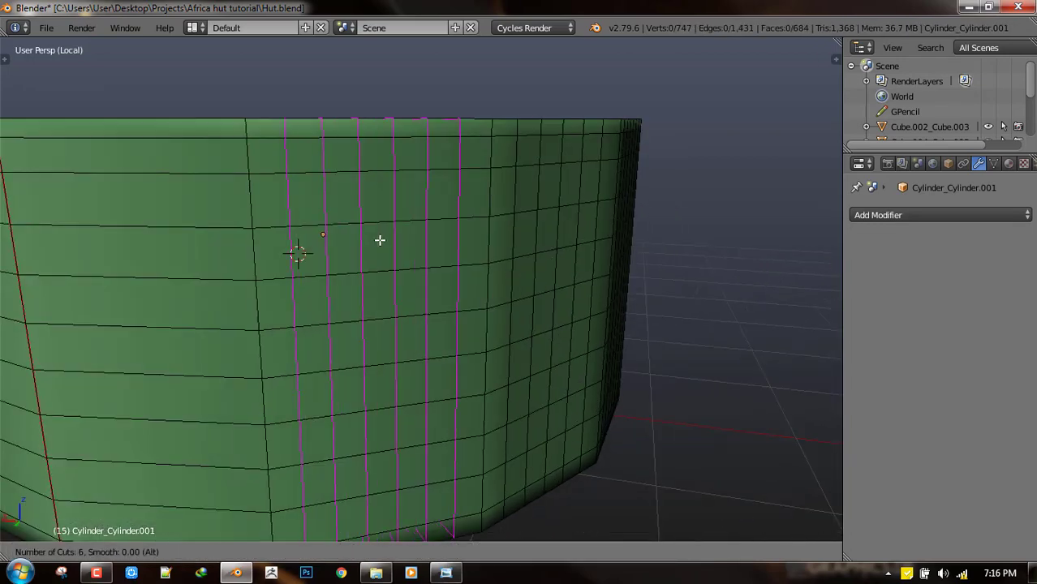
click(380, 239)
right_click(356, 280)
middle_drag(356, 280, 412, 257)
key(ctrl+r)
click(428, 244)
right_click(428, 243)
- Add five vertical loop cuts to the following wall panel and six to the one after it
key(ctrl+r)
scroll(410, 254, down, 1)
click(407, 251)
right_click(408, 250)
middle_drag(378, 340, 508, 332)
key(ctrl+r)
scroll(400, 248, up, 1)
click(401, 249)
right_click(413, 256)
key(a)
- Add five vertical loop cuts to the next undivided wall panel and clear the earlier selection
middle_drag(414, 258, 461, 282)
key(ctrl+r)
scroll(352, 252, up, 4)
click(353, 252)
right_click(407, 301)
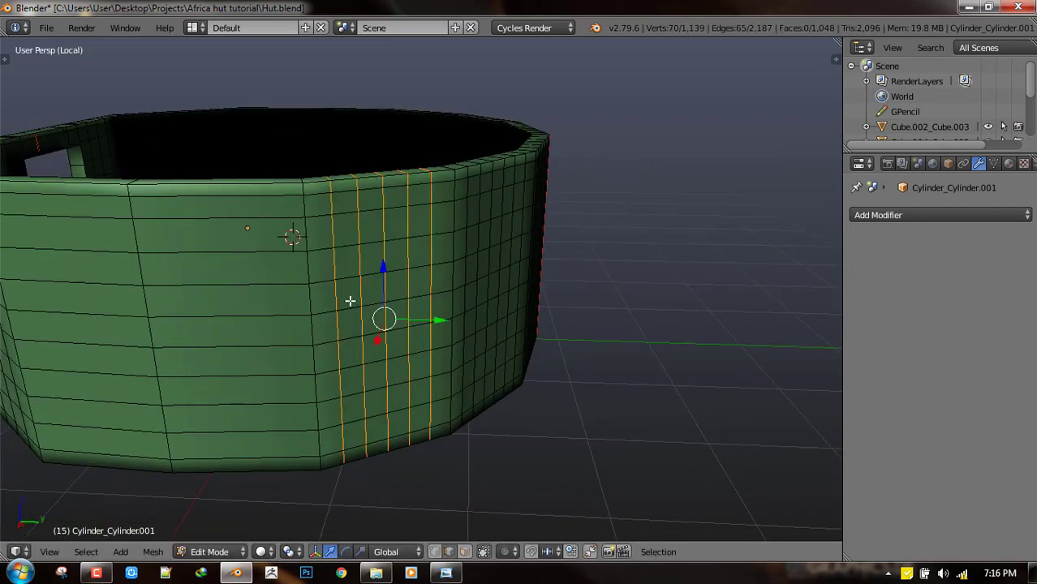
- Add five vertical loop cuts to each of the last two undivided wall panels
middle_drag(406, 301, 454, 294)
key(ctrl+r)
scroll(447, 294, up, 4)
click(447, 293)
right_click(447, 294)
key(ctrl+r)
scroll(285, 274, up, 4)
click(285, 274)
right_click(285, 274)
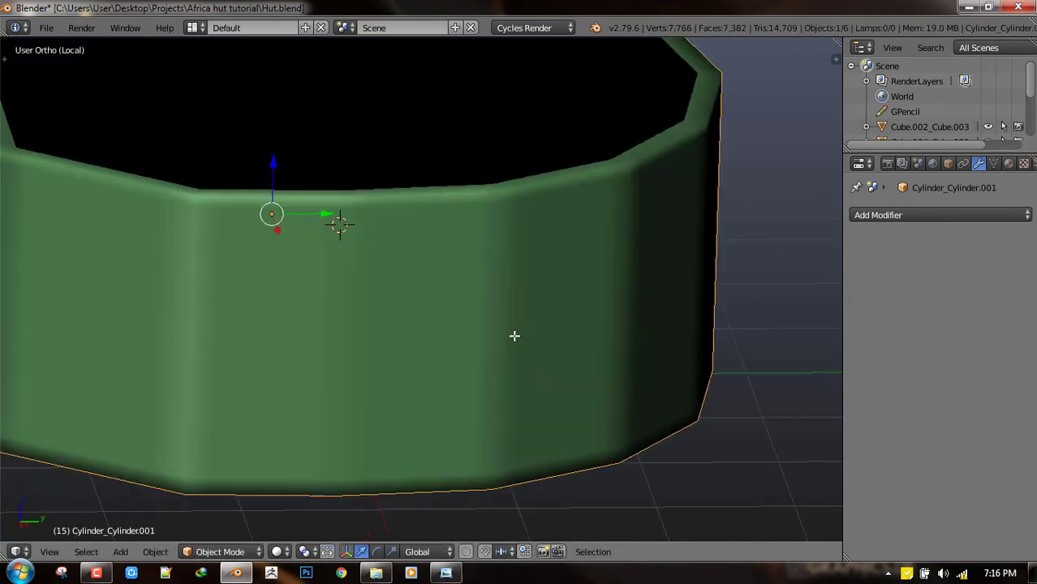
- Save over Hut.blend and return from local view to a perspective view of the whole hut
key(KP_1)
key(ctrl+s)
click(524, 334)
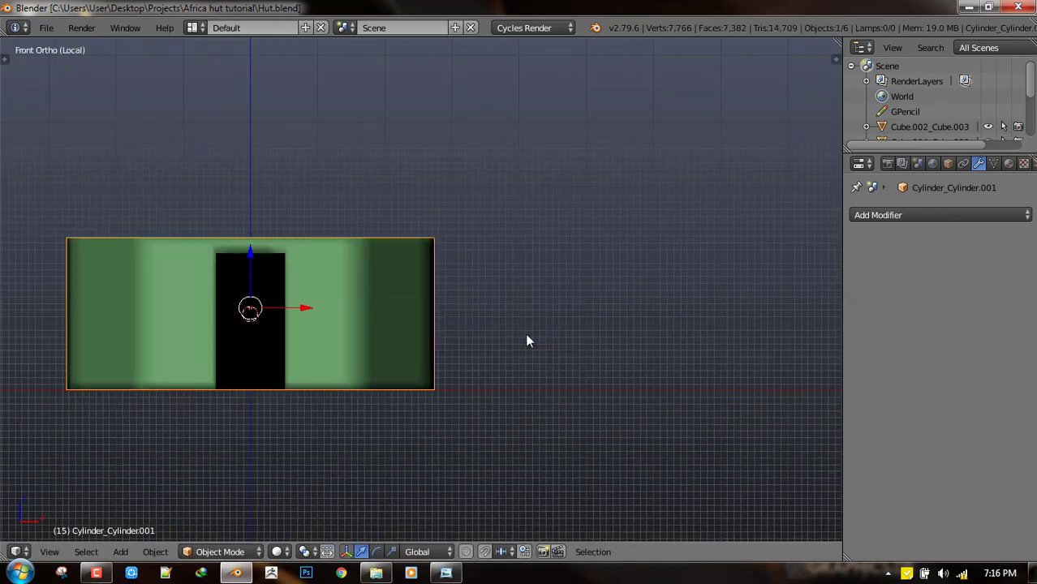
key(KP_Divide)
key(KP_5)
middle_drag(509, 328, 499, 338)
scroll(499, 337, up, 3)
shift+middle_drag(602, 387, 534, 290)
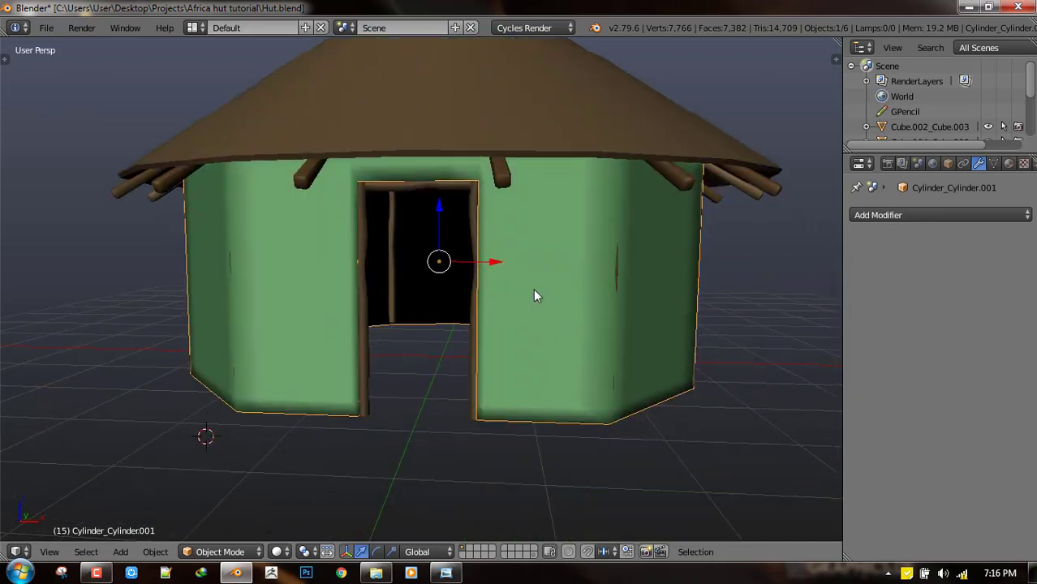
- Check the wall, rafters, roof and roof finial as separate objects, test-moving the wall and the roof
key(g)
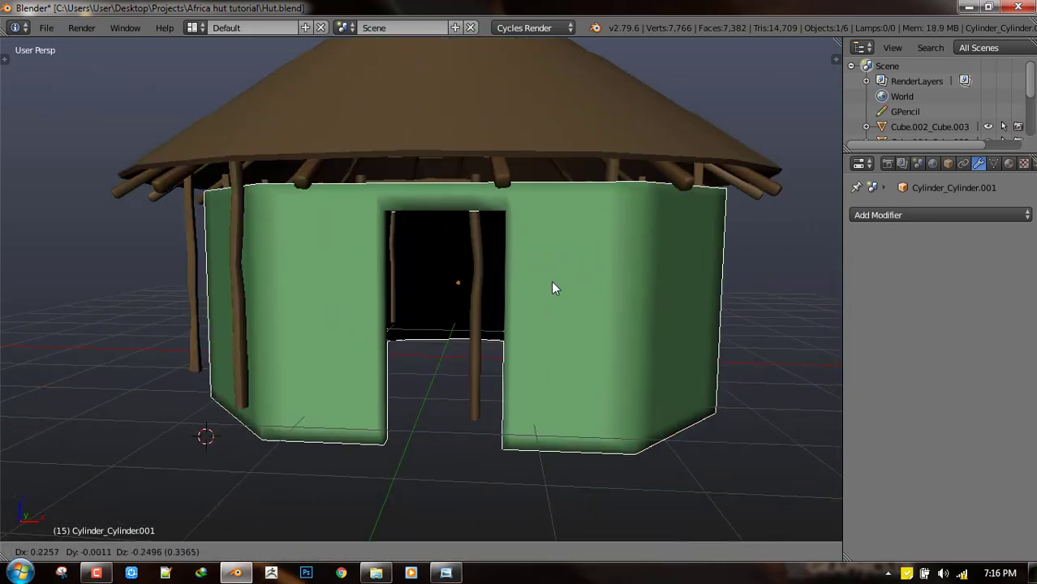
right_click(728, 201)
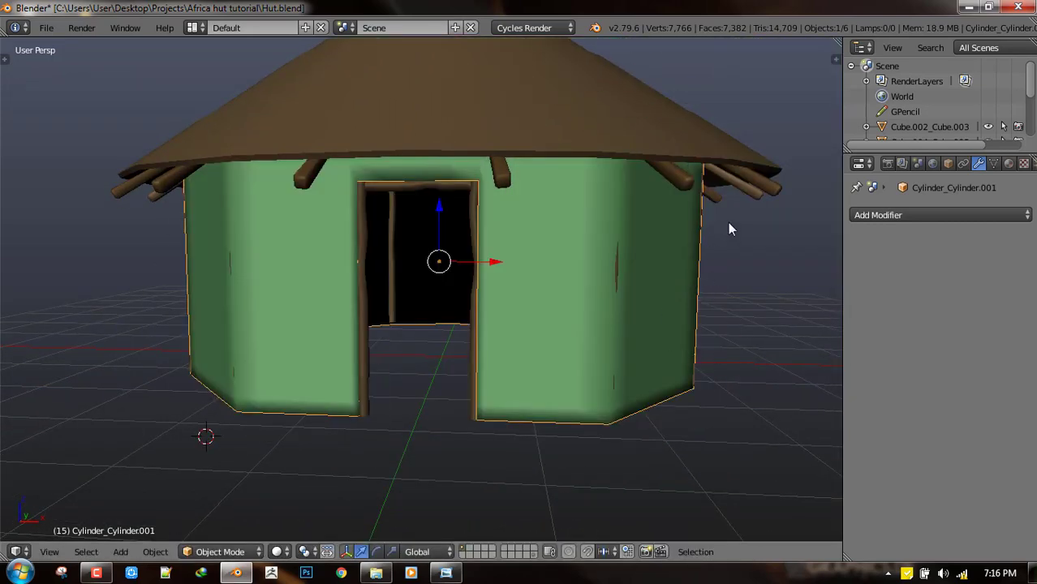
right_click(751, 205)
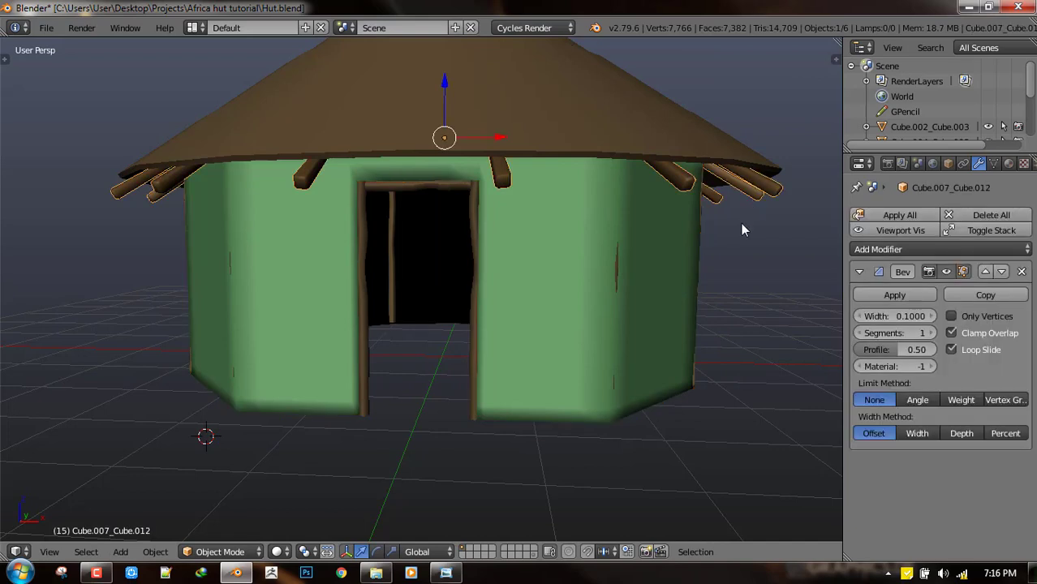
shift+middle_drag(649, 132, 610, 209)
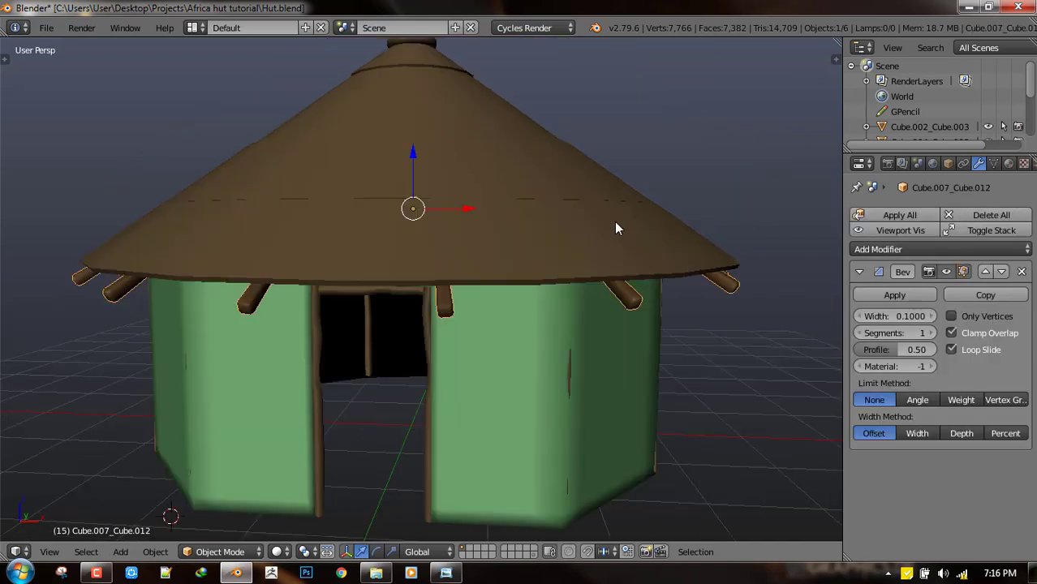
right_click(610, 209)
key(g)
right_click(583, 143)
scroll(542, 237, down, 2)
middle_drag(542, 237, 605, 278)
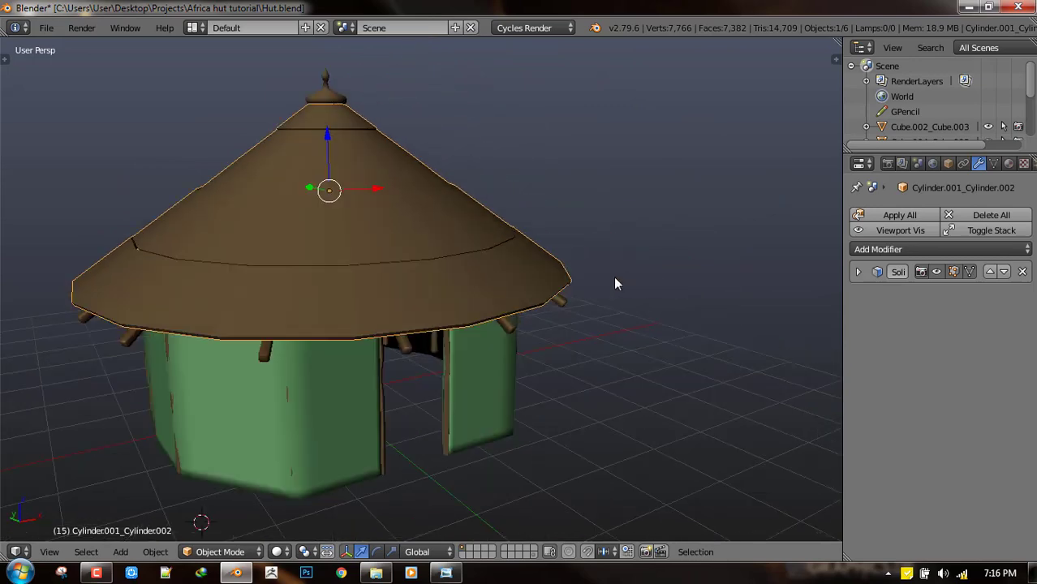
scroll(376, 185, up, 2)
middle_drag(376, 184, 428, 147)
scroll(439, 183, up, 2)
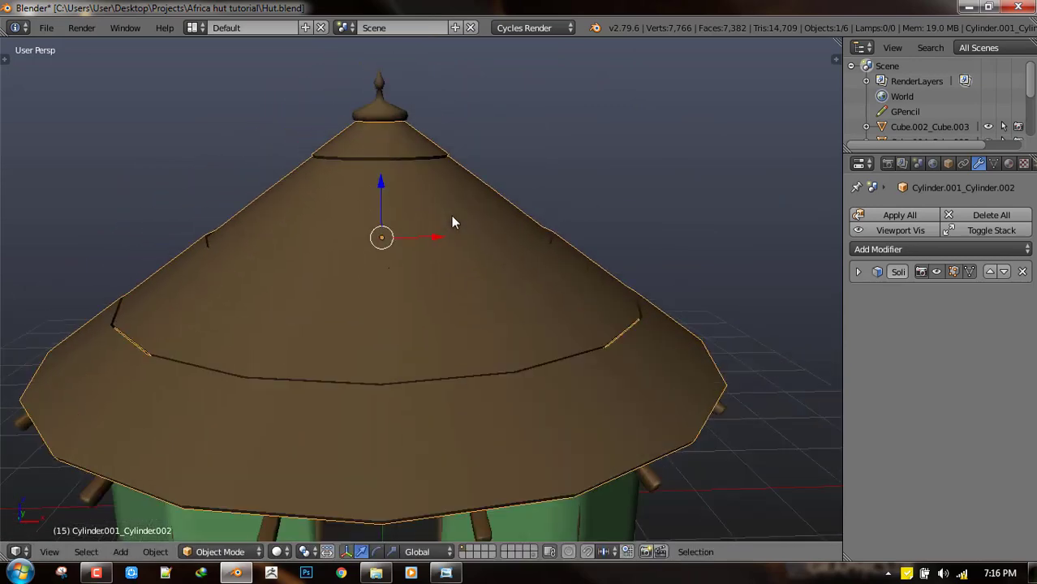
right_click(370, 100)
scroll(526, 151, down, 3)
shift+scroll(489, 356, down, 4)
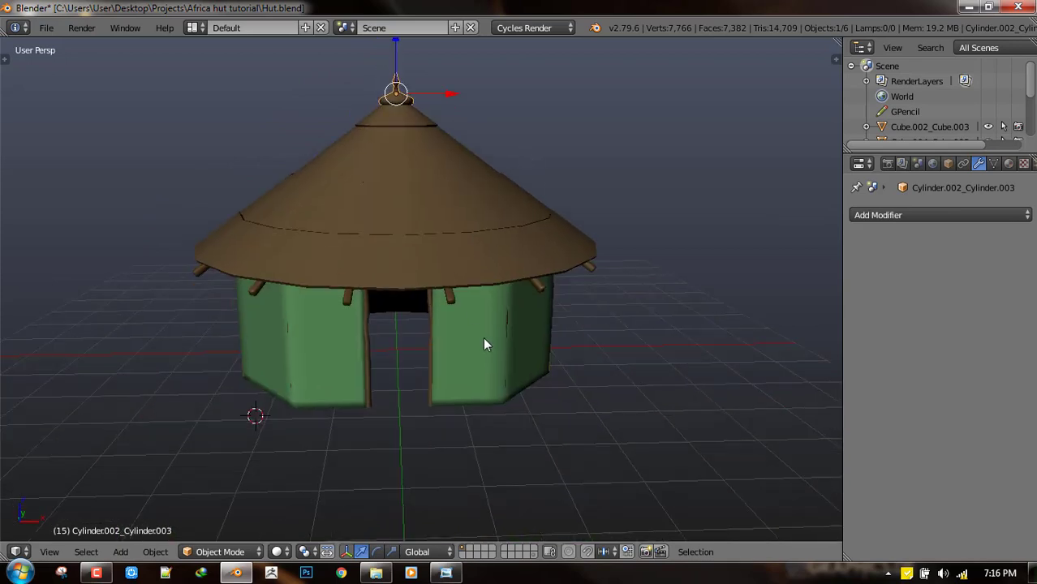
- Apply the wall's rotation and scale and reset its origin
right_click(473, 337)
middle_drag(536, 294, 620, 262)
key(ctrl+a)
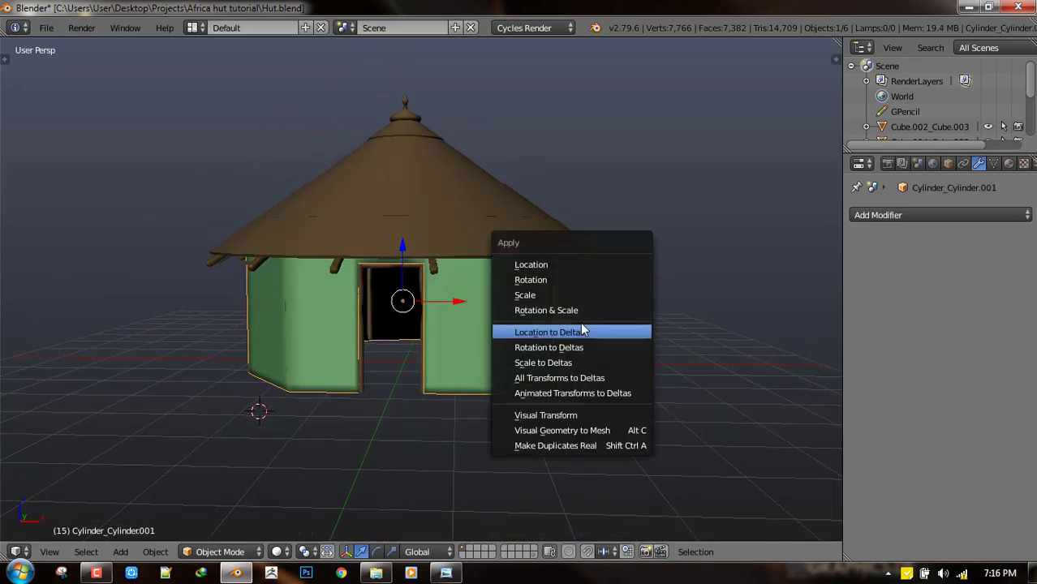
click(578, 309)
key(ctrl+shift+alt+c)
click(573, 332)
key(ctrl+a)
click(639, 278)
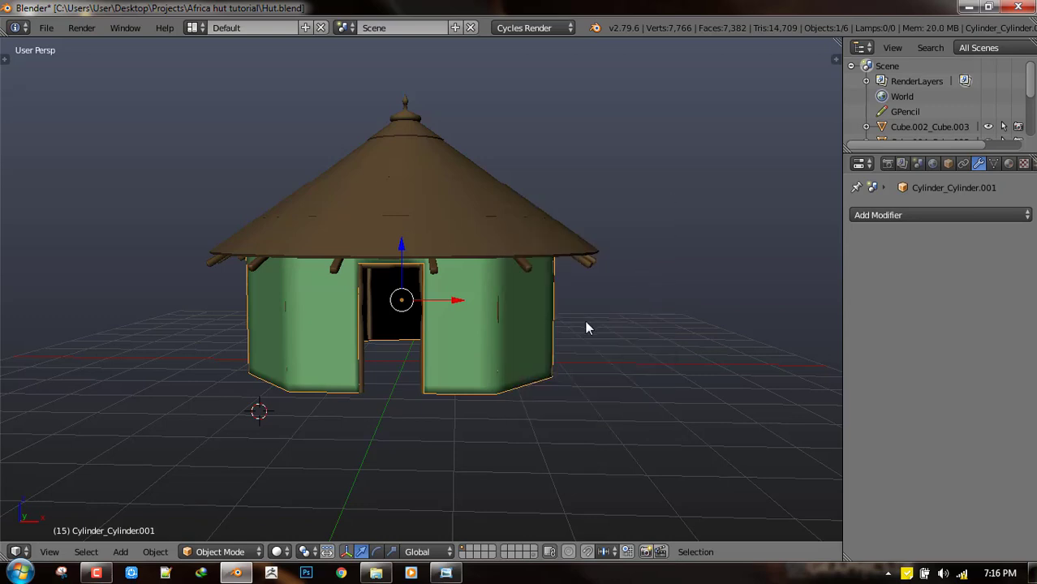
- Add a Multiresolution modifier to the hut wall
scroll(589, 320, up, 4)
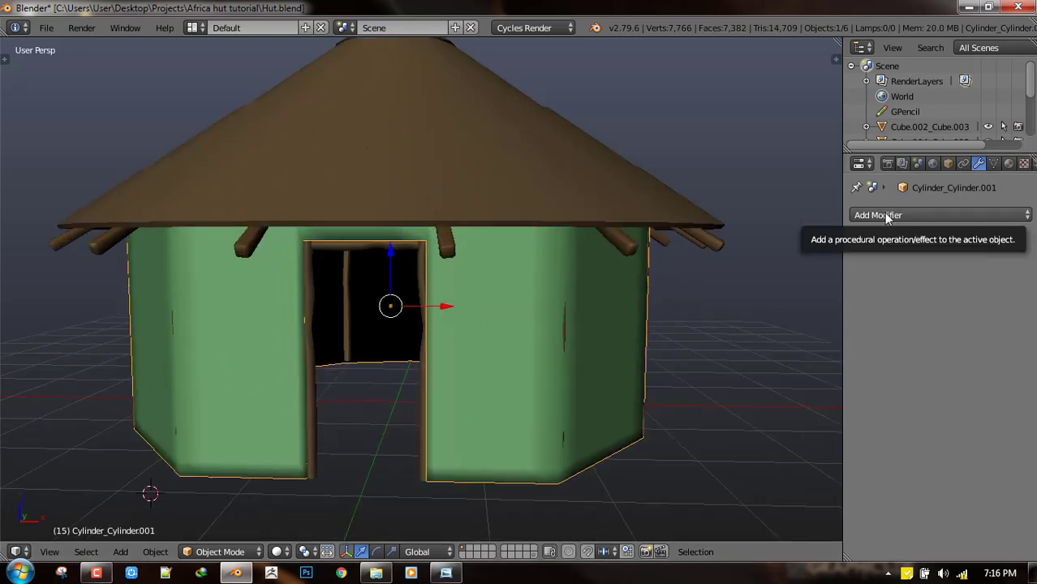
click(887, 216)
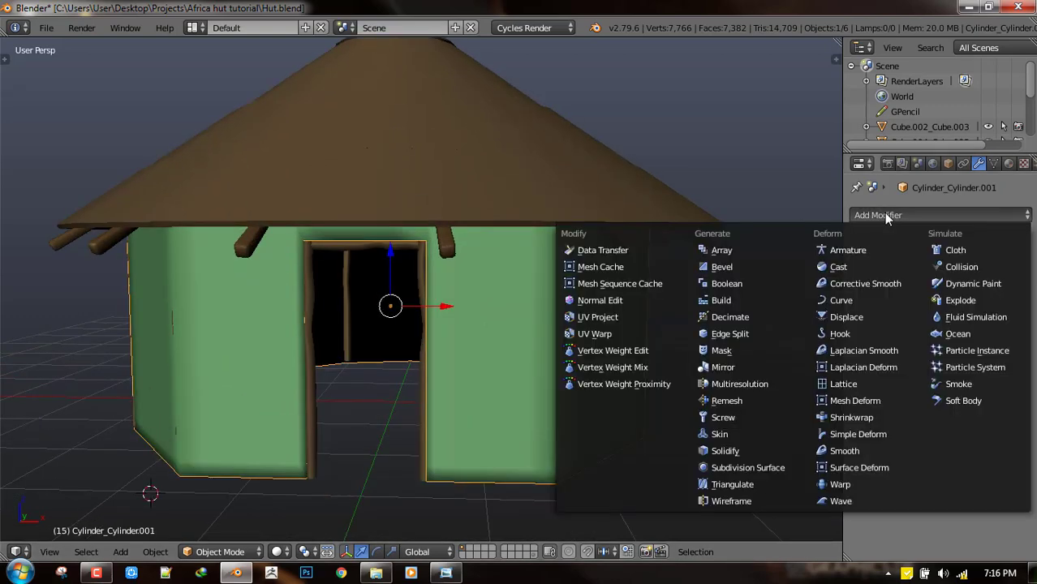
click(778, 383)
shift+middle_drag(605, 302, 616, 235)
middle_drag(669, 323, 646, 330)
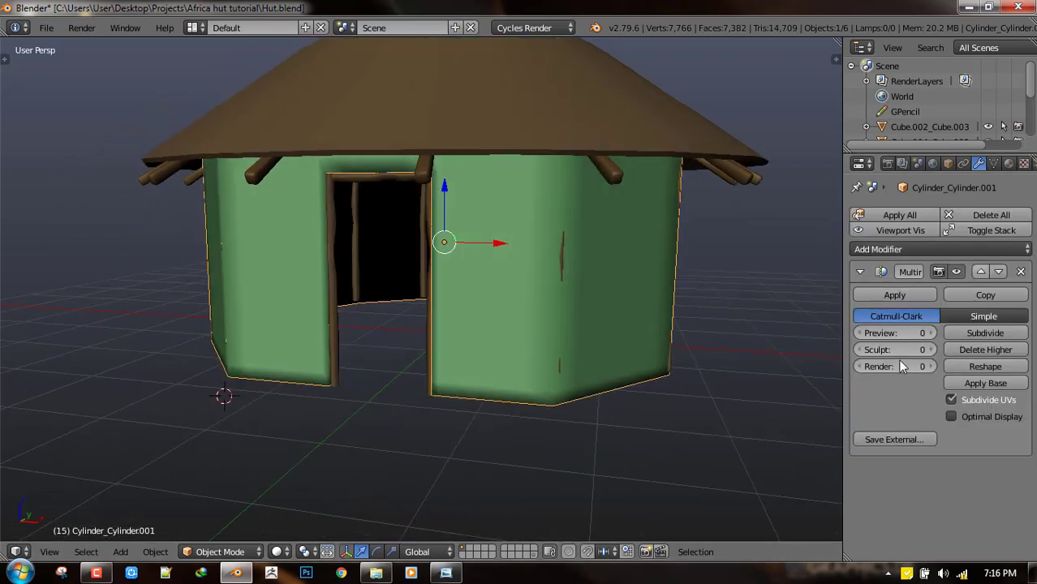
- Try two Multiresolution subdivisions on the wall, set Preview to 0 and delete the higher levels
click(976, 333)
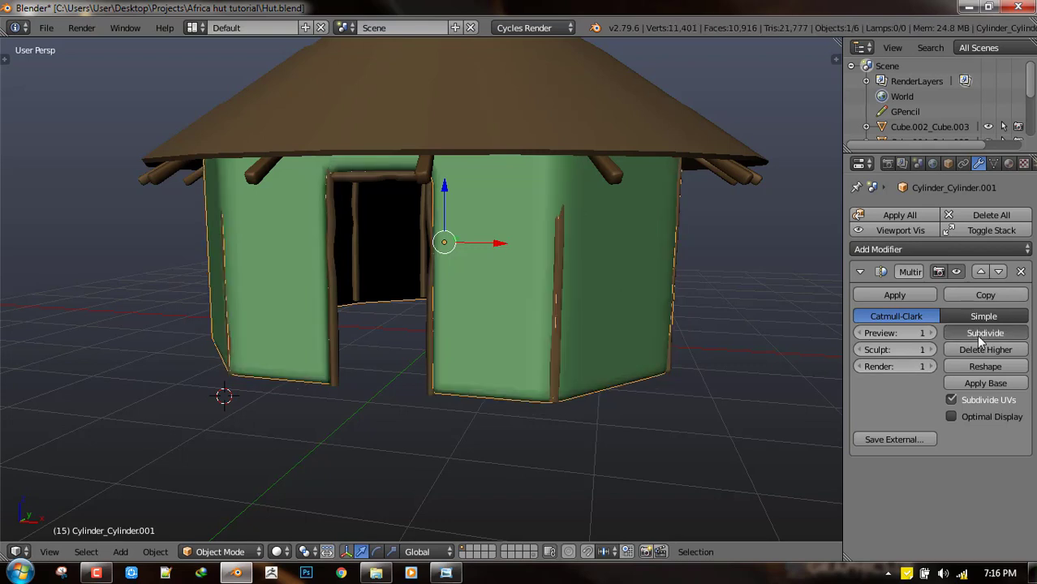
click(976, 334)
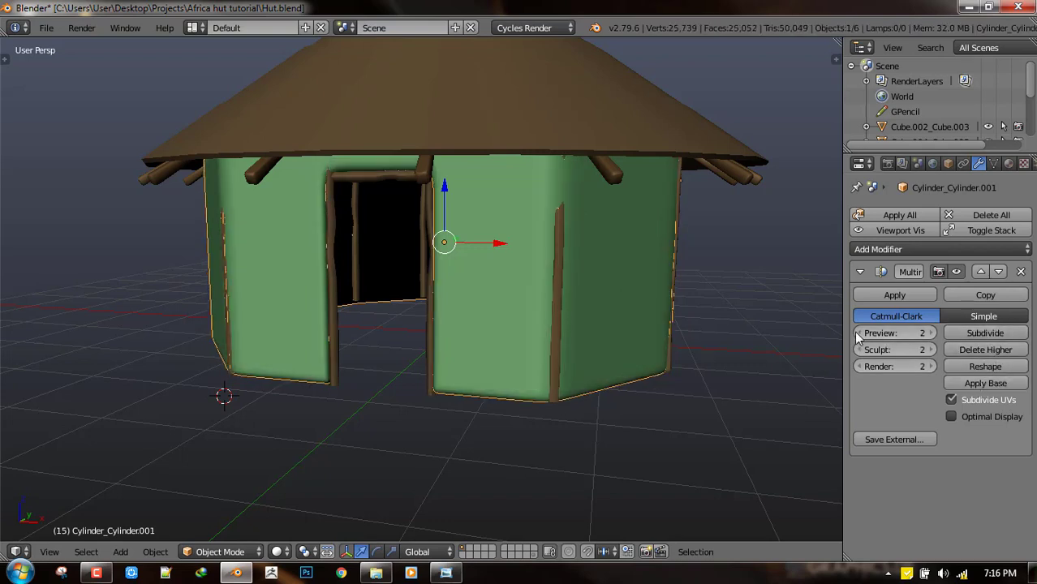
click(861, 335)
click(860, 335)
click(982, 349)
mouse_move(651, 366)
middle_down()
mouse_move(688, 326)
mouse_move(695, 375)
middle_up()
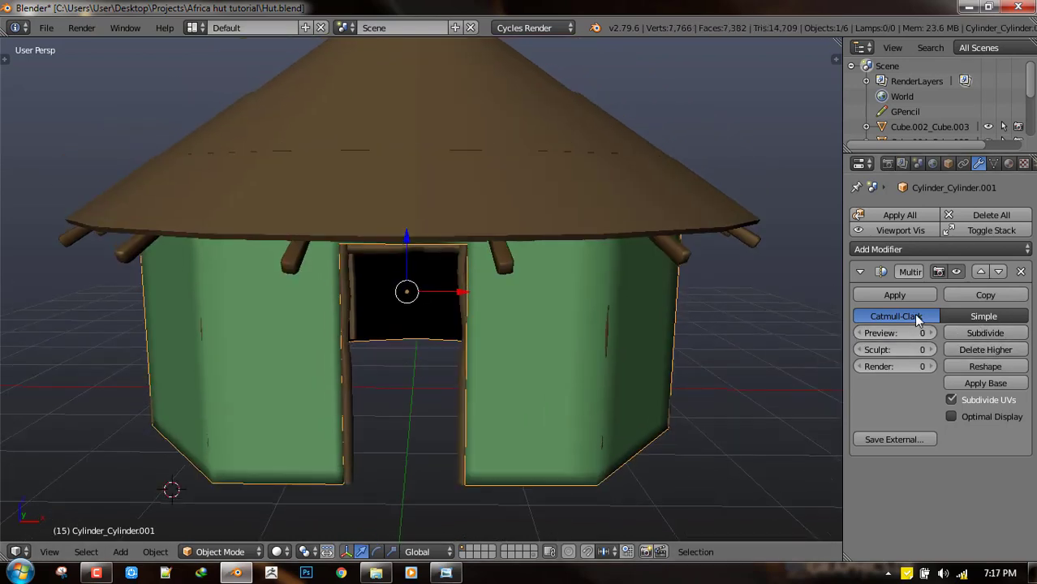
- Switch the Multiresolution subdivision type to Simple and back to Catmull-Clark
click(987, 315)
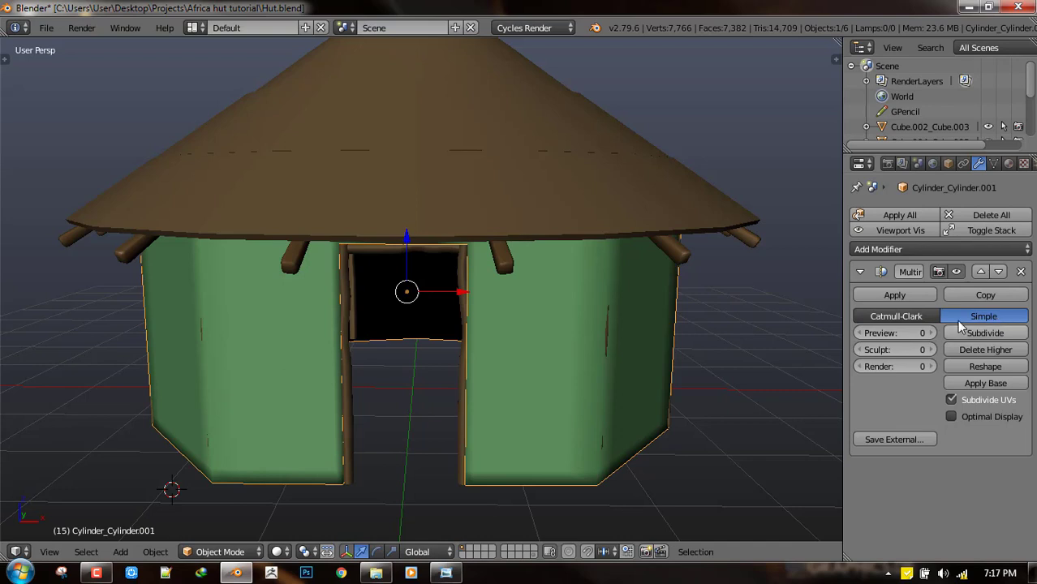
click(897, 318)
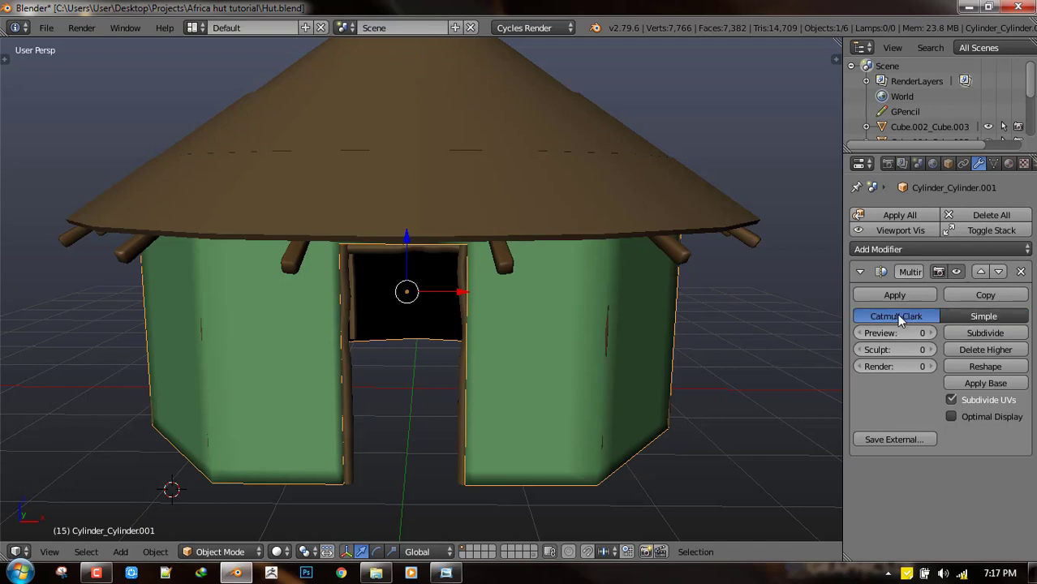
middle_drag(556, 476, 489, 440)
- Put the wall into Sculpt Mode and subdivide its Multiresolution modifier to level 3
click(223, 552)
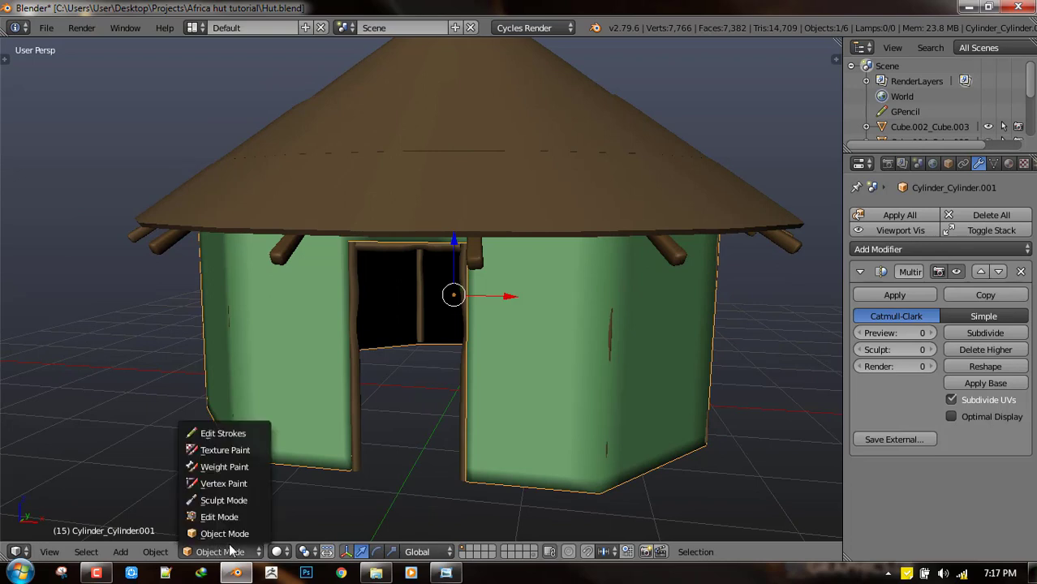
click(233, 500)
middle_drag(630, 378, 656, 374)
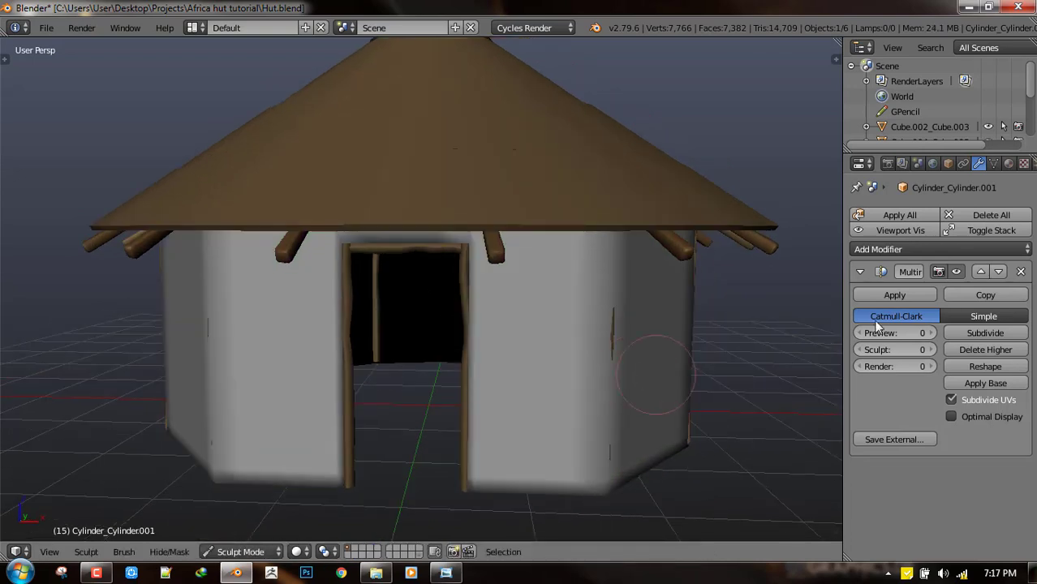
click(975, 334)
click(976, 333)
click(976, 334)
- Try sculpt strokes on the wall beside the doorway and undo them
scroll(611, 296, up, 5)
drag(669, 303, 580, 446)
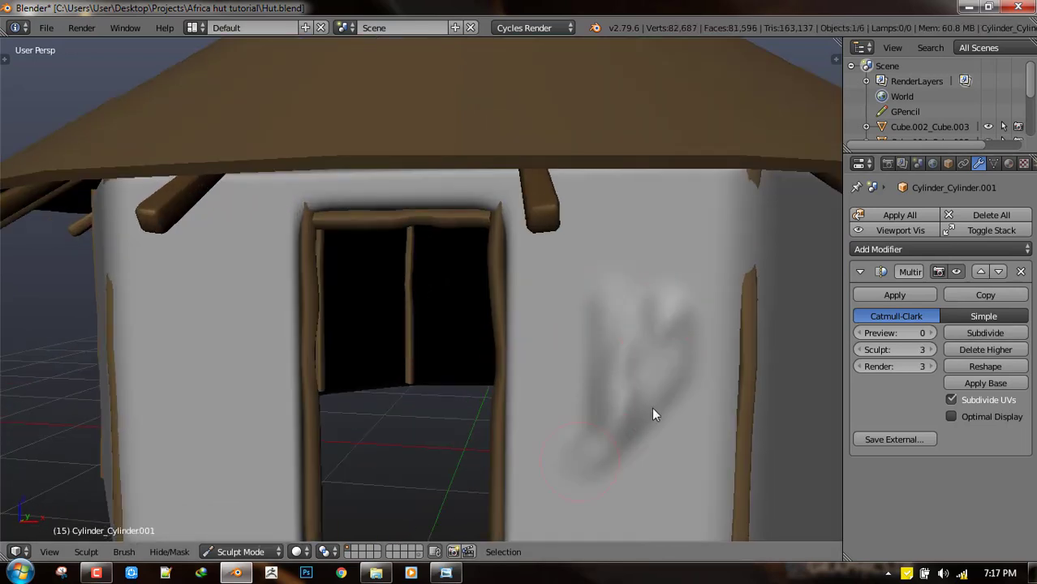
middle_drag(652, 407, 608, 329)
key(ctrl+z)
mouse_move(641, 282)
mouse_down()
mouse_move(567, 287)
mouse_move(575, 282)
mouse_move(557, 268)
mouse_move(570, 303)
mouse_move(623, 288)
mouse_up()
key(ctrl+z)
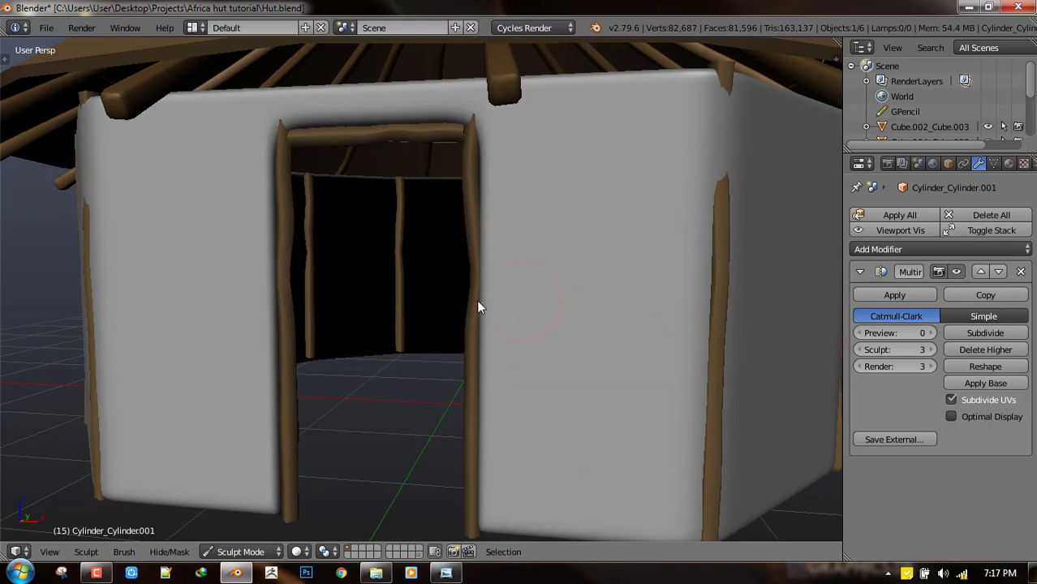
- Check the sculpt brush settings and save over Hut.blend
key(t)
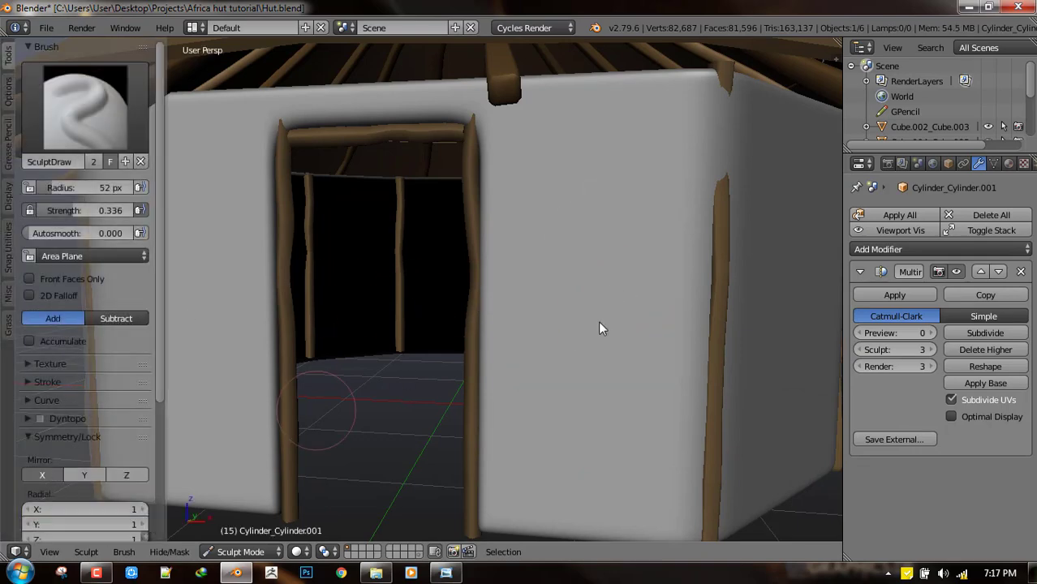
scroll(599, 320, down, 5)
key(t)
key(ctrl+s)
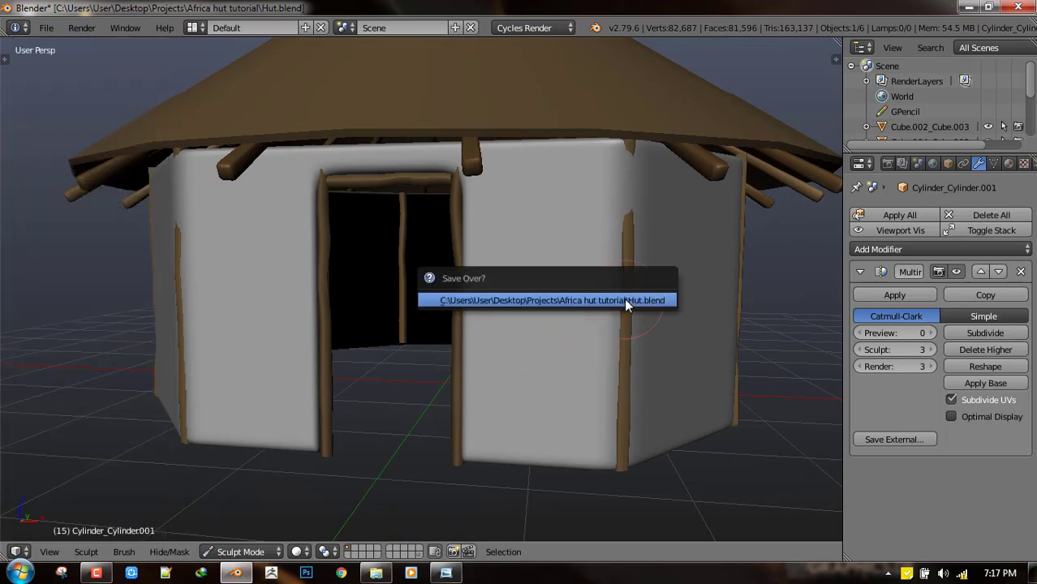
click(609, 300)
scroll(617, 310, up, 4)
middle_drag(623, 321, 574, 387)
shift+scroll(575, 386, up, 2)
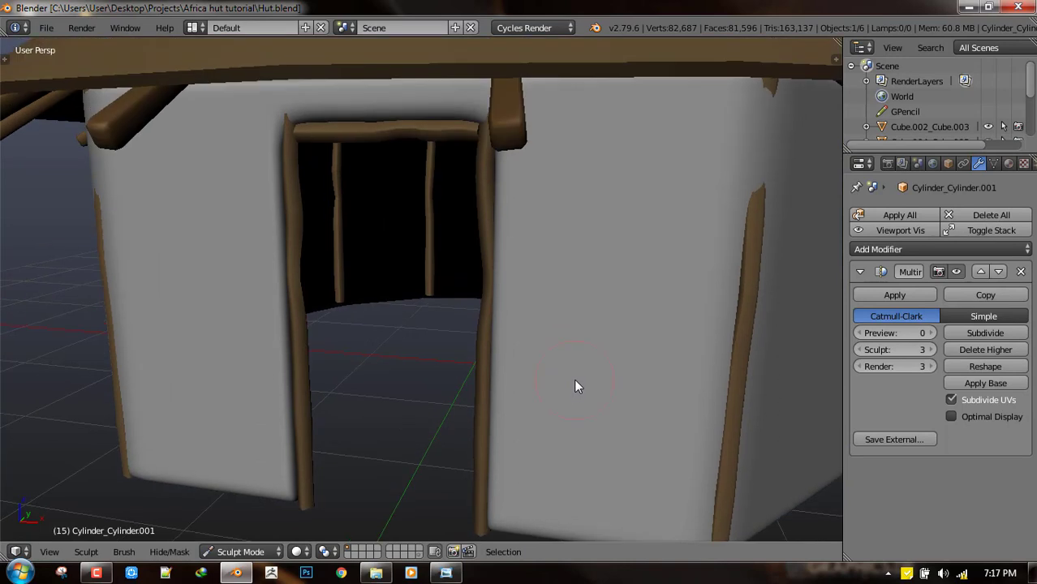
scroll(574, 387, down, 3)
middle_drag(667, 355, 690, 355)
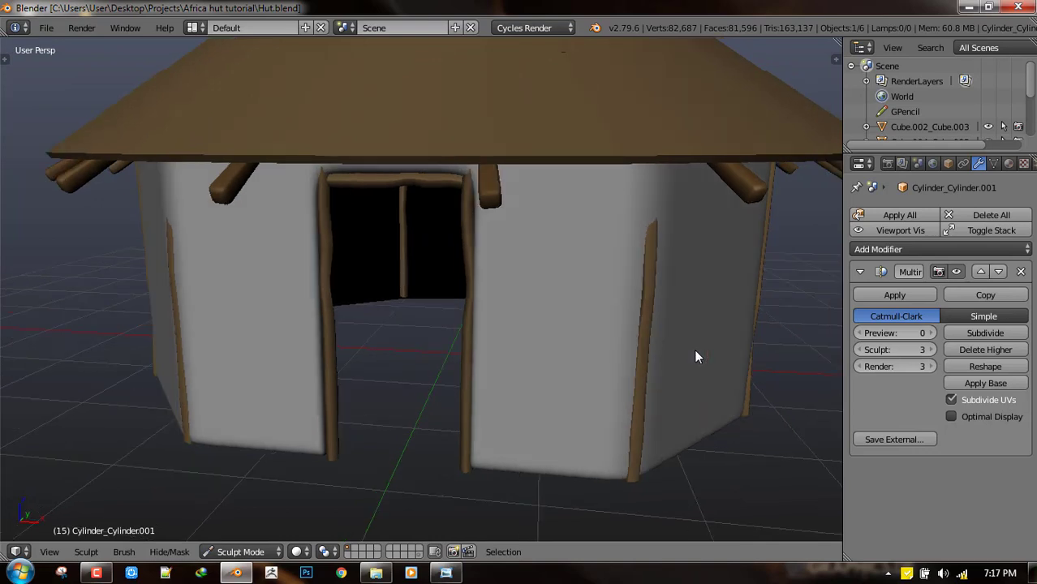
- Resize the sculpt brush and build up bulges along the wall's base beside the doorway
scroll(601, 411, up, 2)
key(f)
click(630, 404)
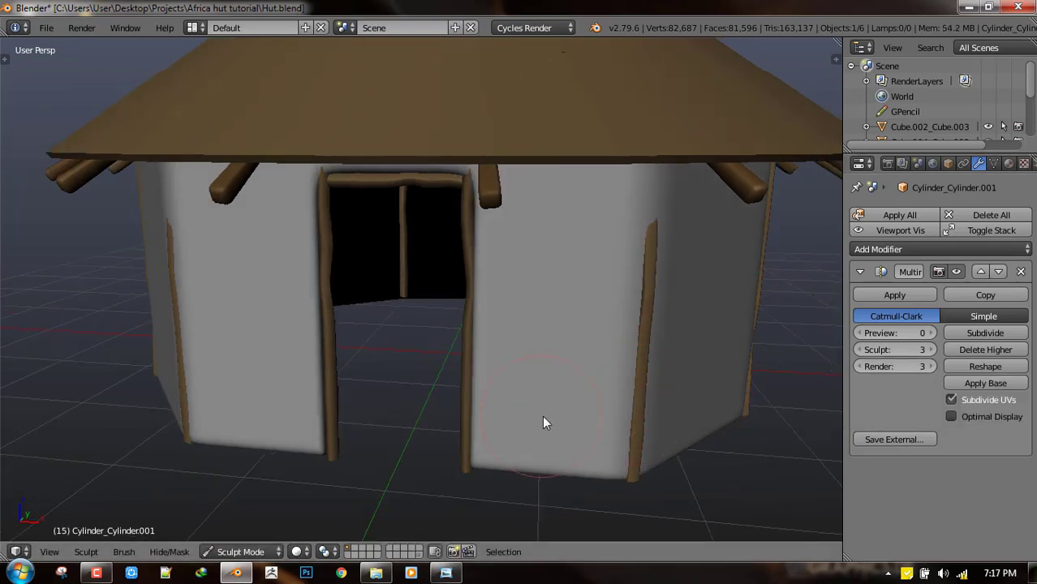
scroll(543, 418, up, 5)
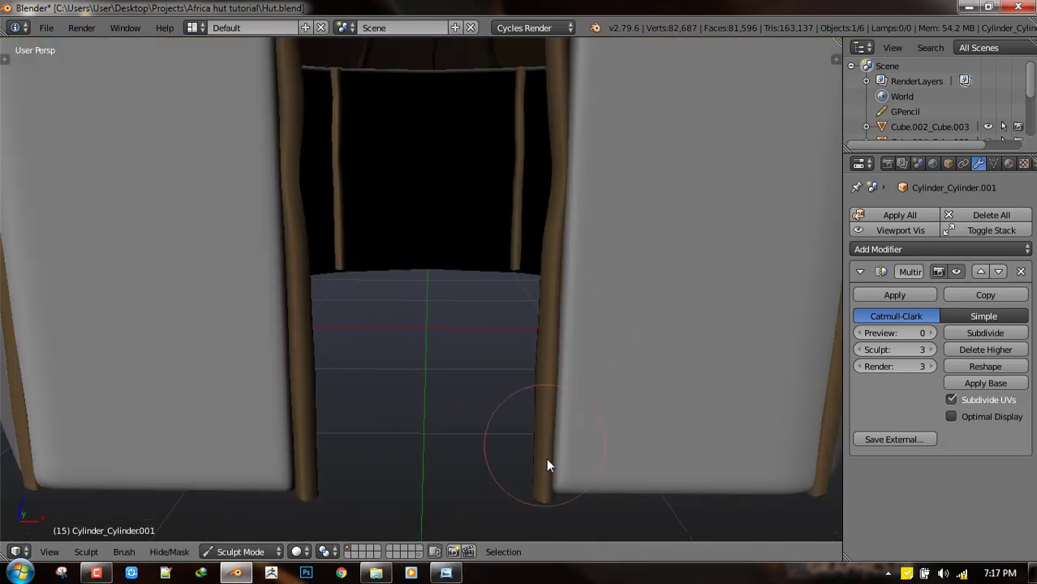
mouse_move(546, 459)
mouse_down()
mouse_move(580, 487)
mouse_move(610, 464)
mouse_move(678, 451)
mouse_up()
mouse_move(678, 452)
middle_down()
mouse_move(580, 371)
mouse_move(586, 385)
middle_up()
mouse_move(630, 433)
mouse_down()
mouse_move(650, 438)
mouse_move(560, 438)
mouse_move(775, 434)
mouse_up()
- Extend the bulging base from the front wall panel around the corner post beside the doorway
scroll(576, 451, down, 4)
middle_drag(665, 426, 588, 361)
shift+middle_drag(674, 351, 560, 363)
scroll(564, 378, up, 3)
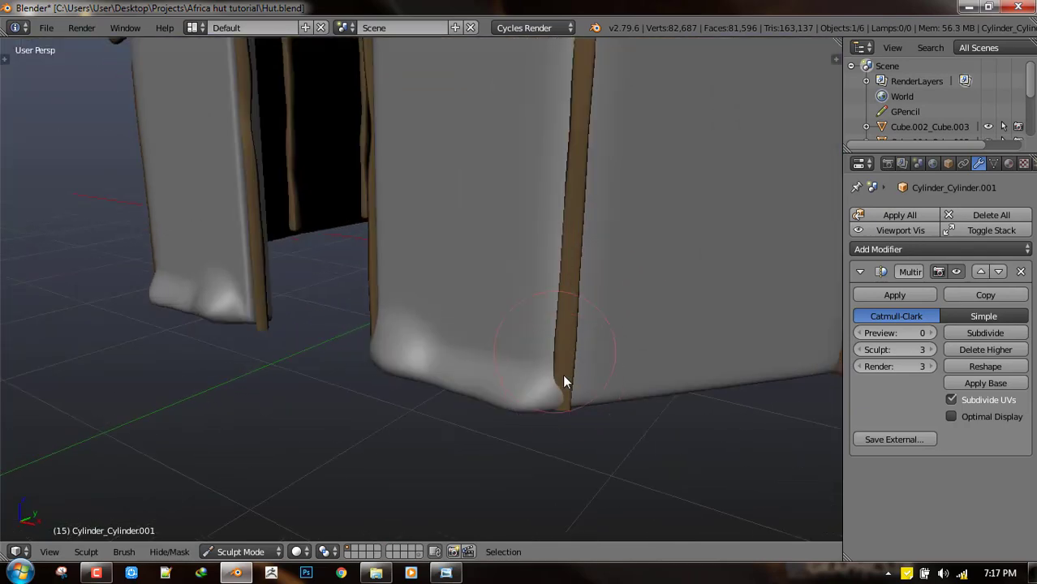
mouse_move(564, 384)
mouse_down()
mouse_move(678, 398)
mouse_move(632, 410)
mouse_move(647, 402)
mouse_up()
mouse_move(565, 378)
shift+middle_down()
mouse_move(564, 394)
mouse_move(487, 374)
shift+middle_up()
mouse_move(547, 397)
mouse_down()
mouse_move(535, 414)
mouse_move(615, 427)
mouse_up()
- Continue the lumpy base bulge along the hut's side wall panels, past the wooden posts
middle_drag(664, 413, 517, 395)
drag(659, 390, 560, 395)
scroll(597, 408, down, 3)
middle_drag(669, 386, 588, 382)
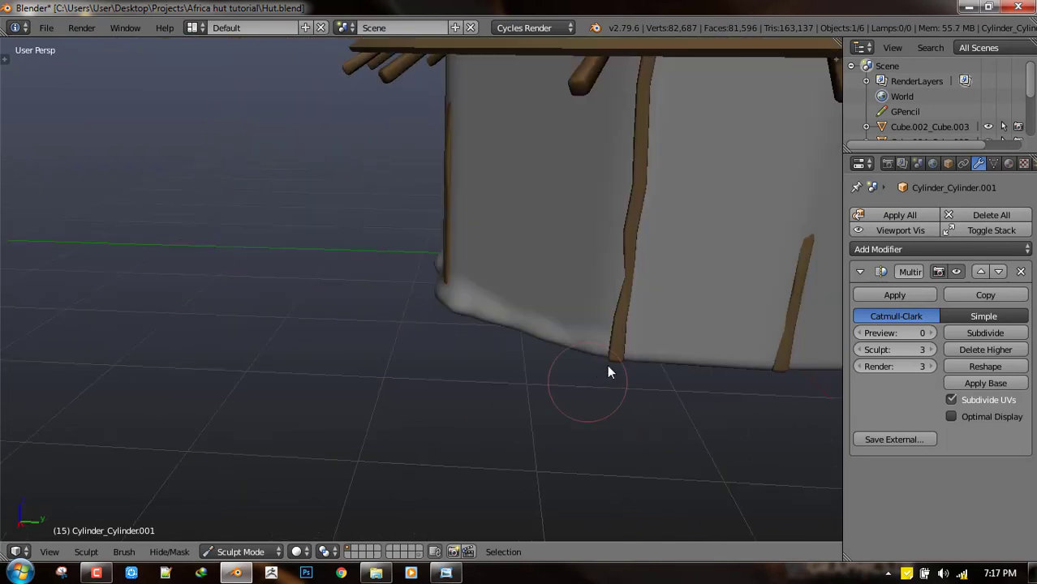
mouse_move(612, 361)
mouse_down()
mouse_move(671, 356)
mouse_move(566, 357)
mouse_up()
middle_drag(567, 357, 529, 378)
drag(595, 370, 721, 370)
- Sculpt the base bulge along the remaining rear wall panels to complete the ring around the hut
middle_drag(682, 375, 499, 401)
middle_drag(621, 398, 554, 389)
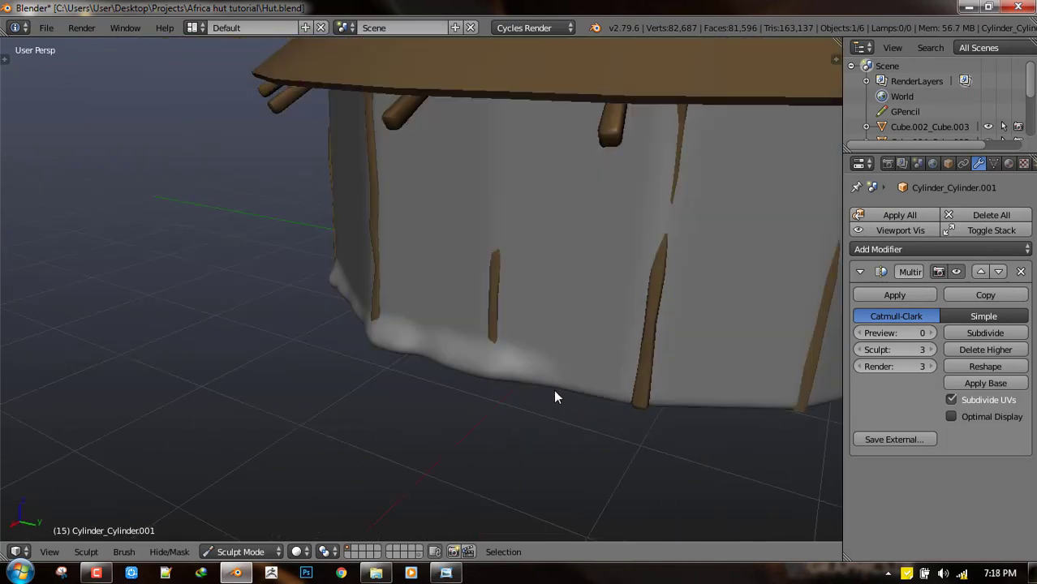
middle_drag(620, 404, 471, 387)
mouse_move(585, 398)
mouse_down()
mouse_move(547, 403)
mouse_move(590, 415)
mouse_up()
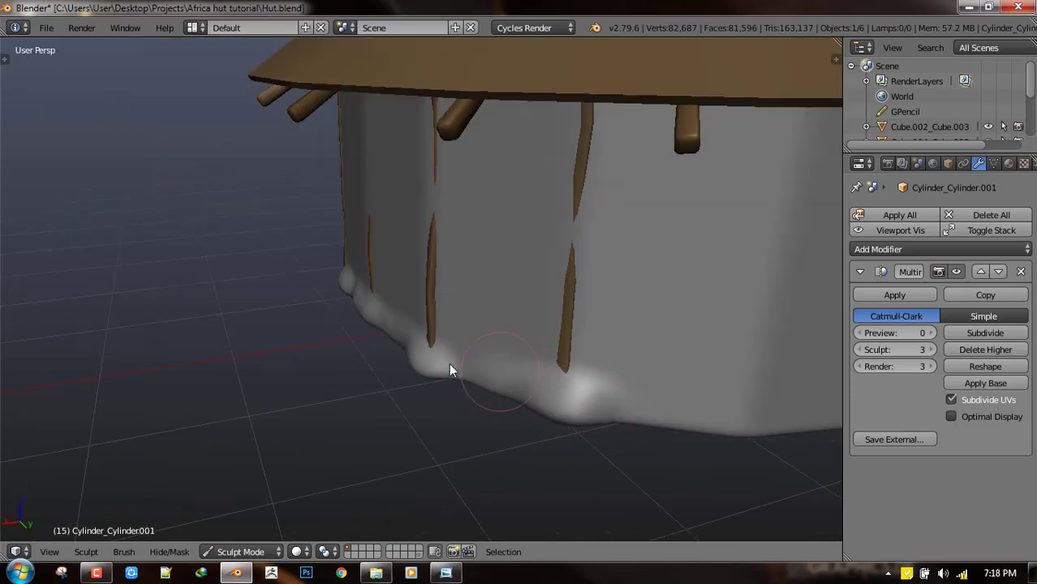
middle_drag(585, 390, 428, 392)
mouse_move(422, 396)
mouse_down()
mouse_move(552, 415)
mouse_move(532, 413)
mouse_up()
mouse_move(665, 408)
mouse_down()
mouse_move(733, 402)
mouse_move(730, 418)
mouse_move(491, 431)
mouse_move(476, 413)
mouse_move(423, 417)
mouse_up()
middle_drag(423, 418, 501, 397)
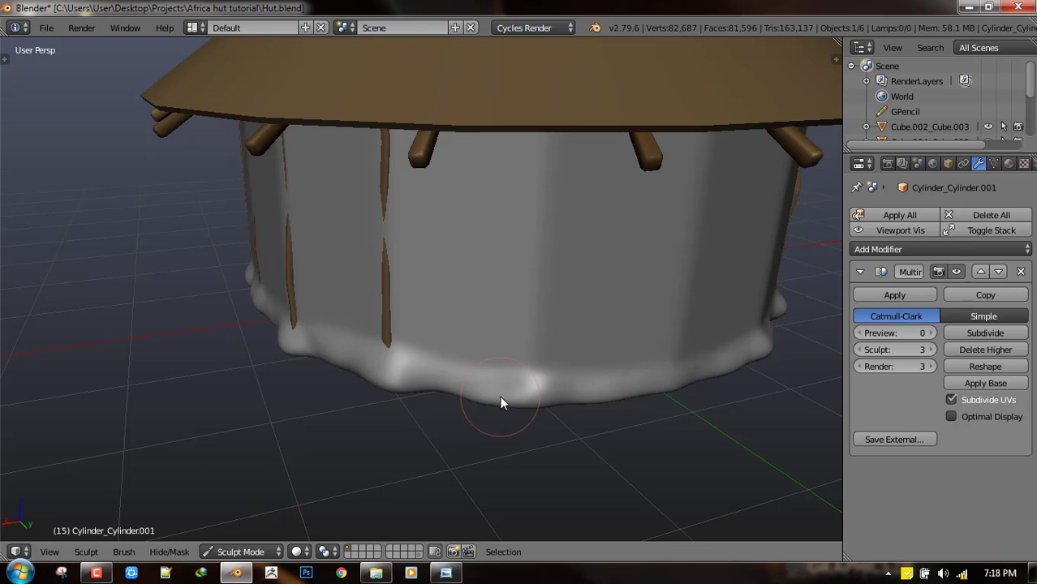
- Sculpt vertical folds from the base up to the roofline beside a full-height post on the side wall
middle_drag(374, 390, 395, 374)
mouse_move(395, 374)
mouse_down()
mouse_move(353, 440)
mouse_move(363, 349)
mouse_move(399, 419)
mouse_move(435, 375)
mouse_move(459, 385)
mouse_move(460, 327)
mouse_up()
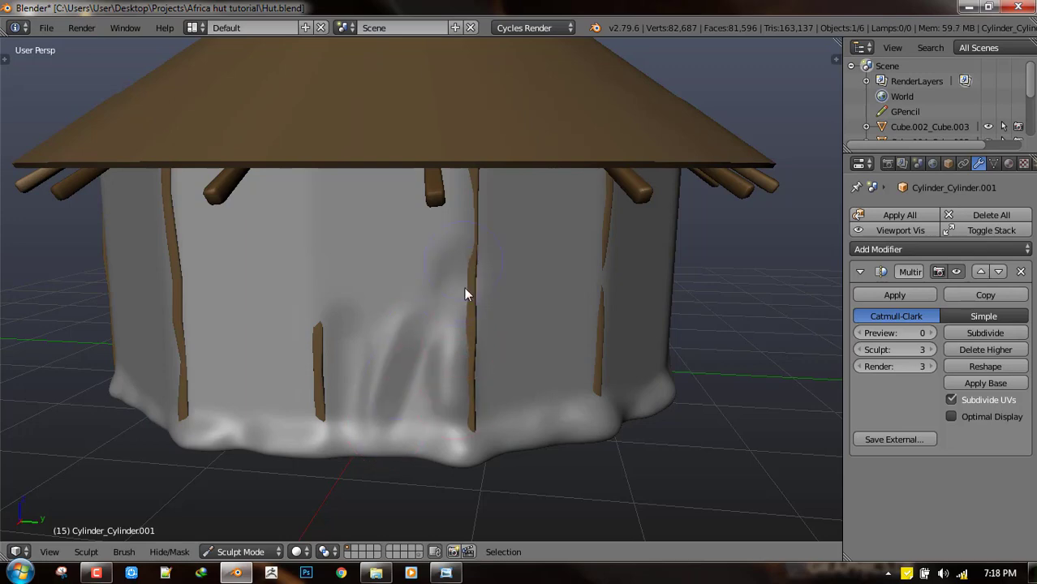
middle_drag(471, 278, 483, 351)
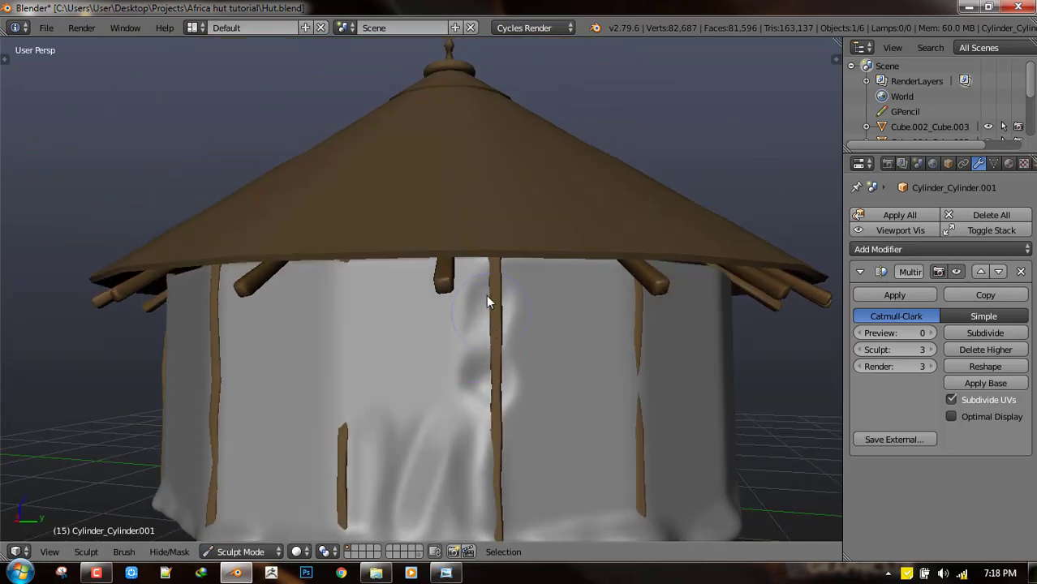
scroll(486, 293, up, 3)
shift+middle_drag(481, 414, 561, 316)
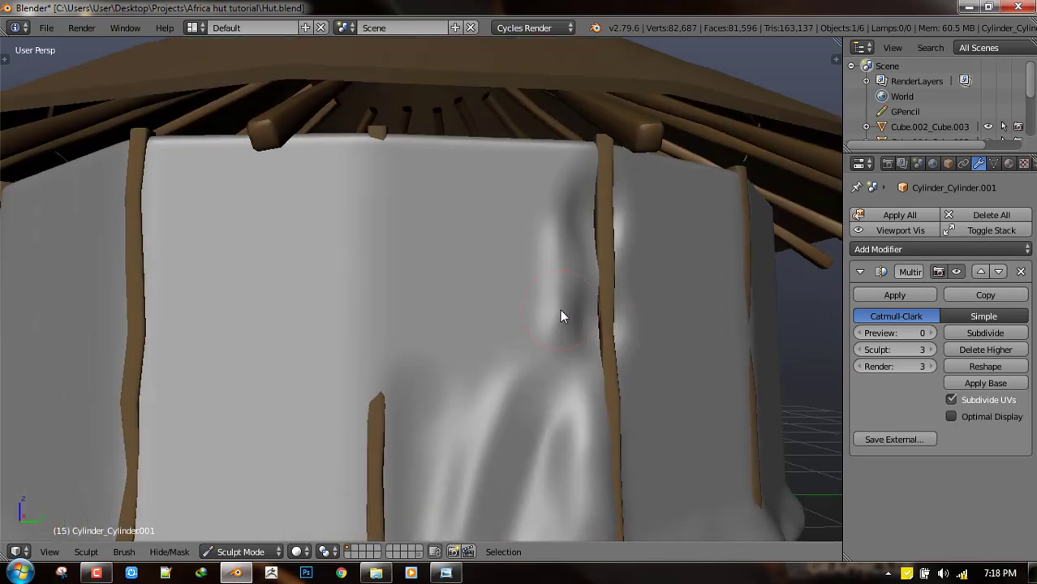
- Lower the Multiresolution sculpt level to 2 and sculpt broad folds around the short post on the side wall
click(860, 350)
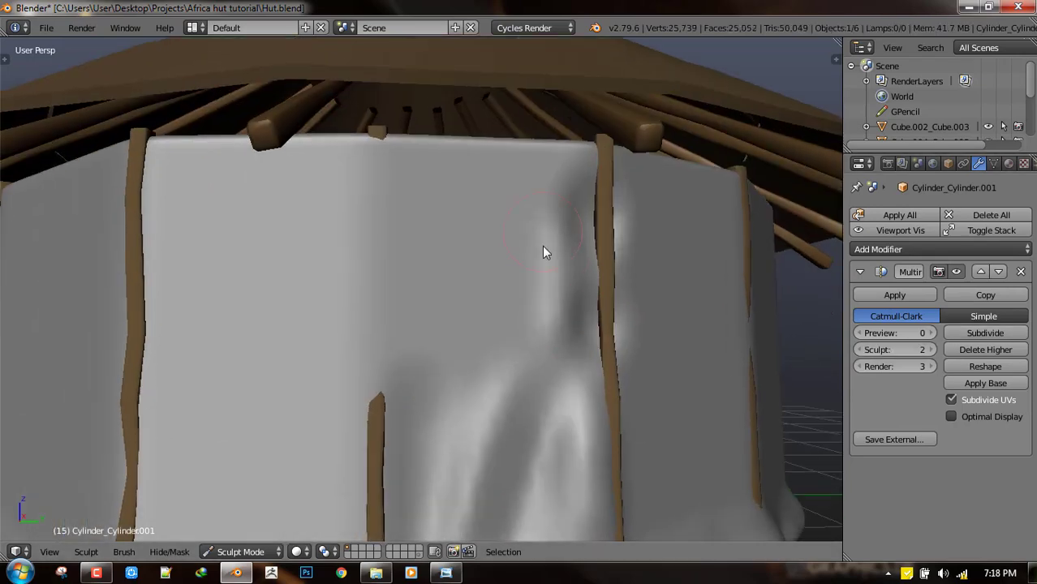
scroll(536, 438, down, 5)
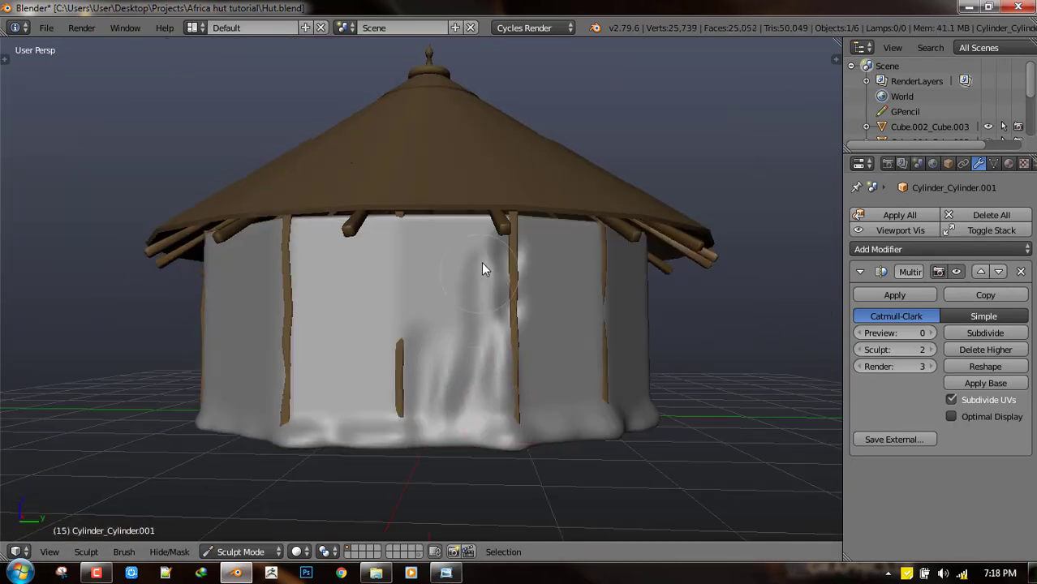
scroll(482, 268, up, 4)
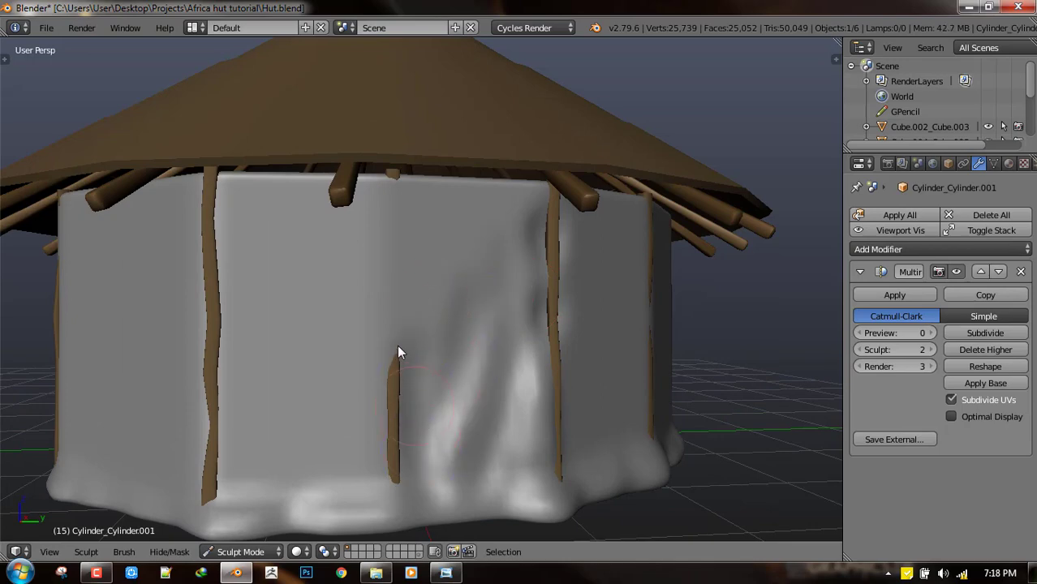
mouse_move(398, 329)
mouse_down()
mouse_move(413, 264)
mouse_move(404, 322)
mouse_move(388, 210)
mouse_move(359, 348)
mouse_move(410, 354)
mouse_up()
mouse_move(409, 355)
middle_down()
mouse_move(530, 324)
mouse_move(509, 274)
middle_up()
mouse_move(509, 268)
mouse_down()
mouse_move(487, 314)
mouse_move(479, 421)
mouse_move(472, 349)
mouse_up()
middle_drag(499, 361, 457, 385)
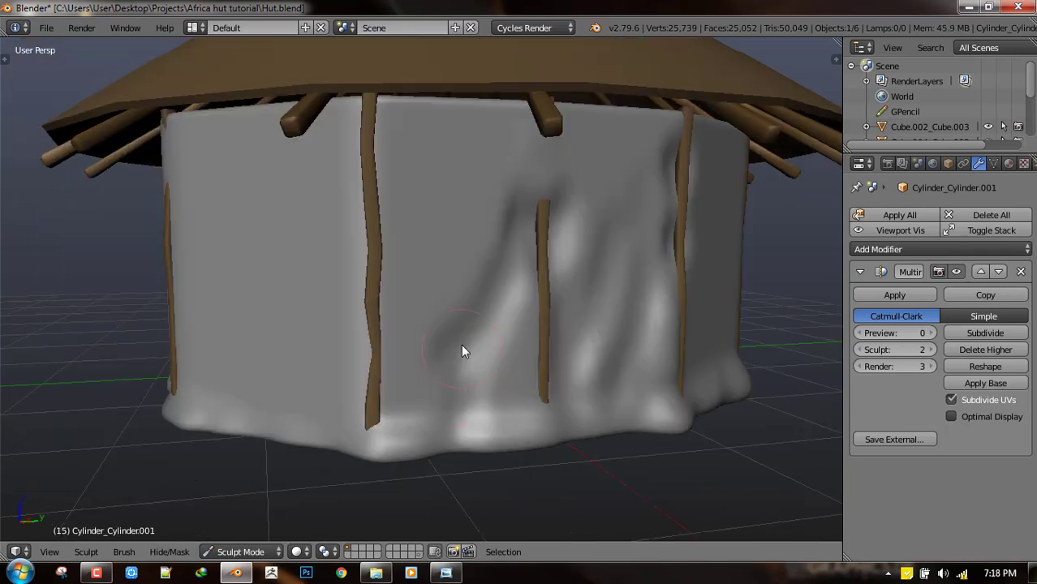
- Extend the vertical folds across the side wall panel as far as the next full-height post
mouse_move(452, 327)
mouse_down()
mouse_move(466, 309)
mouse_move(459, 342)
mouse_move(470, 285)
mouse_move(512, 249)
mouse_up()
scroll(536, 252, up, 2)
middle_drag(542, 253, 486, 267)
drag(487, 275, 418, 310)
scroll(419, 288, down, 5)
scroll(375, 294, up, 4)
scroll(410, 307, up, 2)
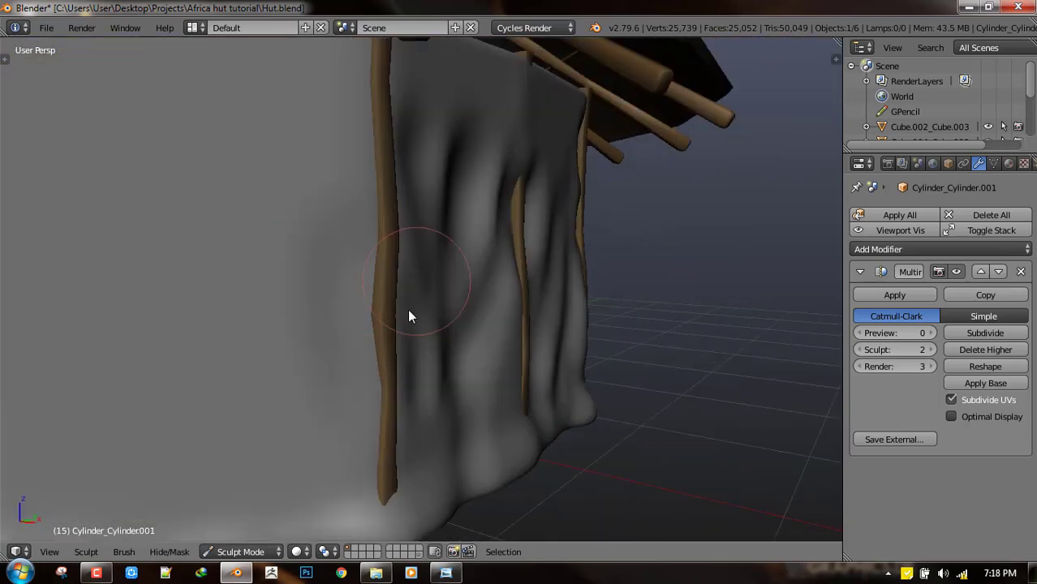
shift+middle_drag(409, 308, 512, 230)
- Sculpt bulges over the corner post between the front wall and the smooth side panel
scroll(482, 244, down, 1)
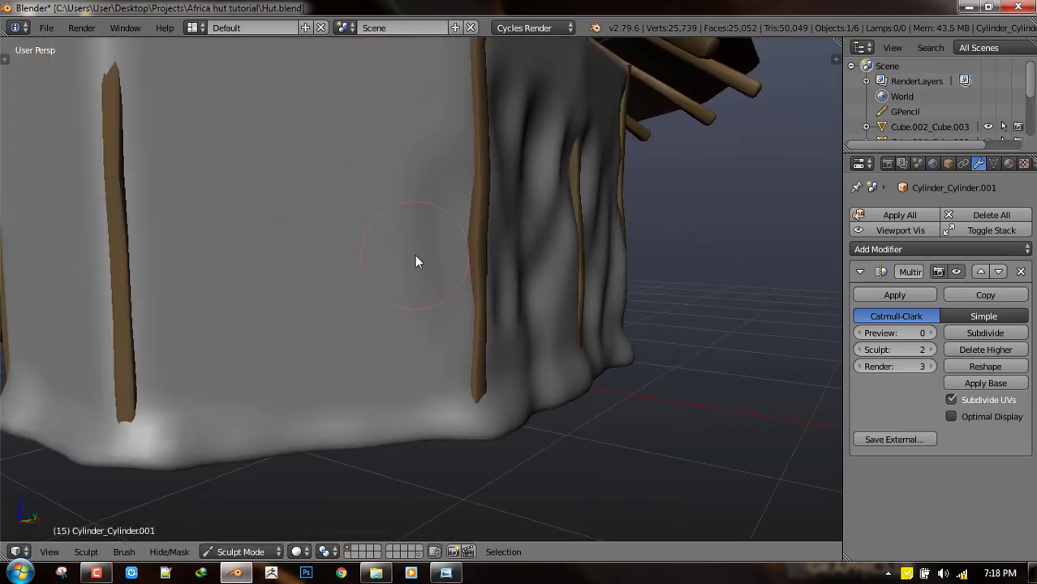
scroll(254, 240, down, 5)
middle_drag(247, 236, 259, 237)
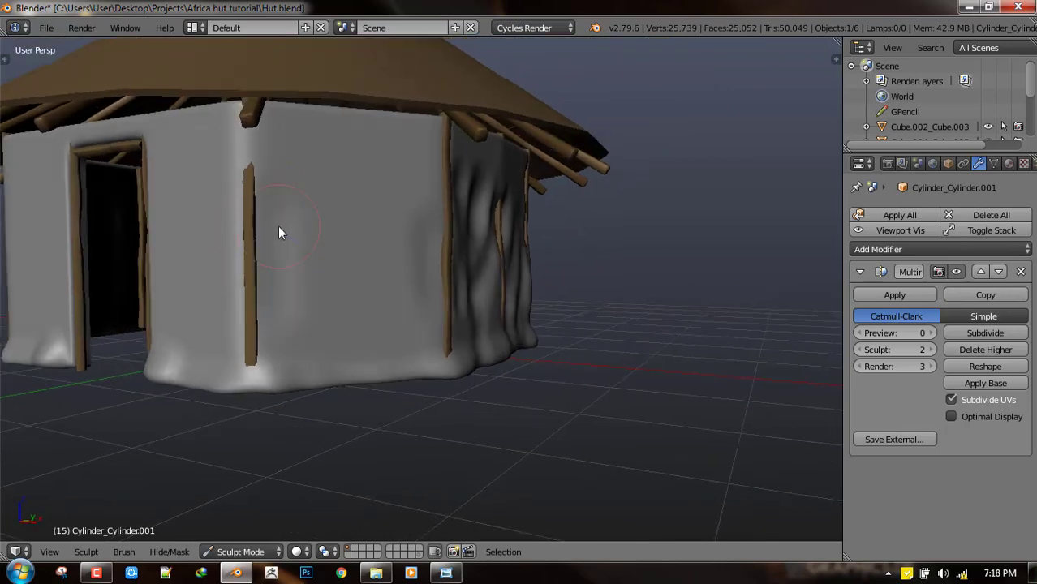
drag(251, 272, 250, 144)
scroll(267, 143, up, 1)
drag(250, 203, 198, 233)
- Resize the brush, then sculpt and smooth uneven relief on the front wall panels beside the doorway
mouse_move(315, 240)
shift+middle_down()
mouse_move(395, 265)
mouse_move(364, 261)
mouse_move(382, 280)
mouse_move(492, 285)
shift+middle_up()
key(f)
click(523, 288)
mouse_move(388, 196)
mouse_down()
mouse_move(379, 208)
mouse_move(410, 273)
mouse_up()
mouse_move(361, 319)
mouse_down()
mouse_move(350, 387)
mouse_move(396, 324)
mouse_up()
middle_drag(396, 324, 382, 329)
shift+drag(370, 314, 390, 333)
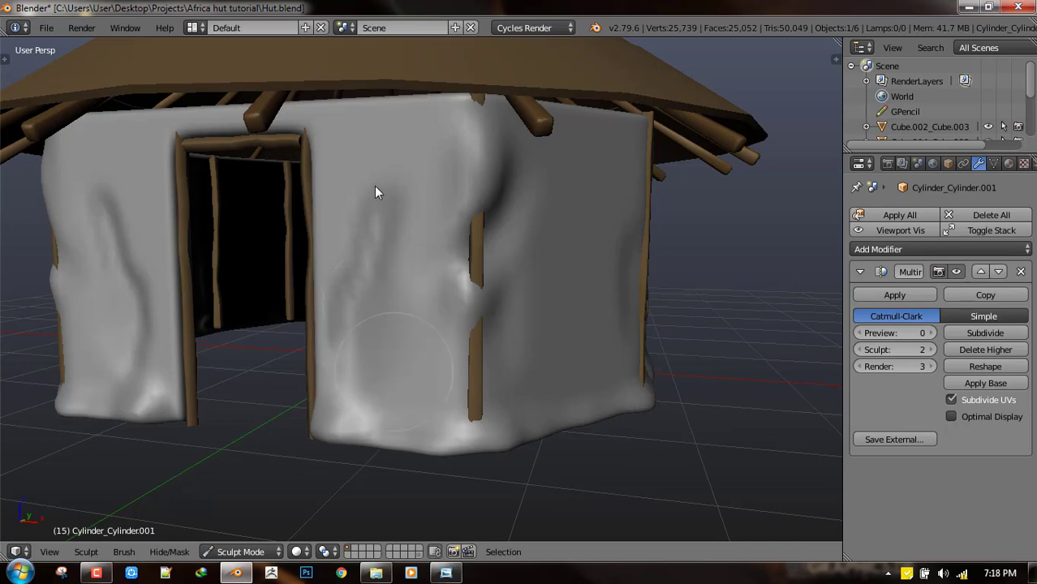
shift+drag(374, 187, 408, 236)
- Add relief to the upper front wall beside the doorway and carve inverted strokes up to the roofline
middle_drag(430, 265, 404, 323)
drag(403, 322, 404, 232)
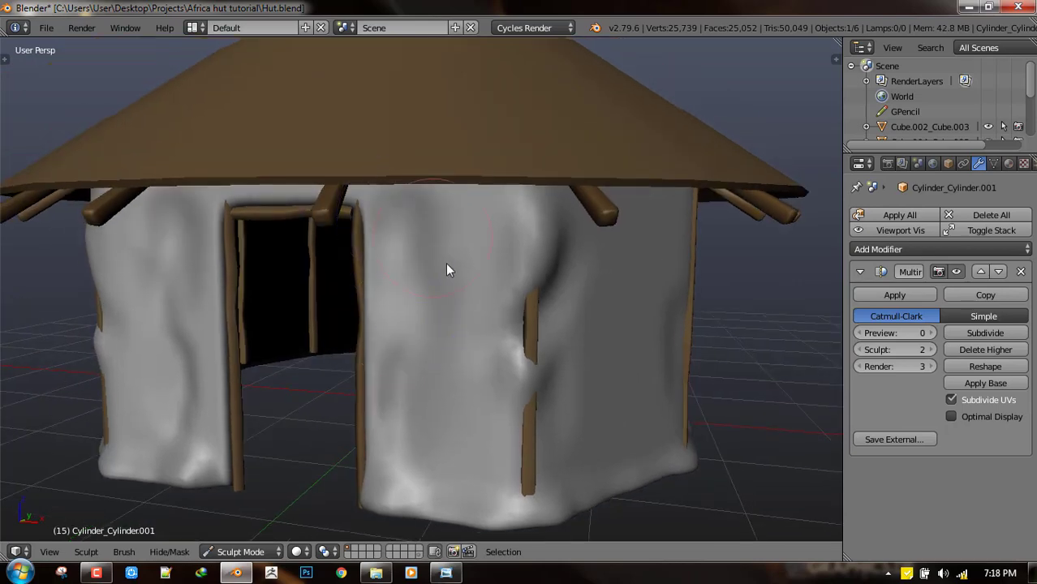
middle_drag(444, 260, 441, 250)
mouse_move(442, 250)
ctrl+mouse_down()
mouse_move(471, 204)
mouse_move(423, 186)
mouse_move(442, 193)
ctrl+mouse_up()
mouse_move(456, 200)
middle_down()
mouse_move(441, 198)
mouse_move(466, 220)
mouse_move(364, 250)
mouse_move(421, 260)
middle_up()
- Resize the brush, then sculpt and smooth the wall edge along the upper door posts
scroll(467, 220, up, 1)
key(f)
click(397, 250)
mouse_move(536, 234)
mouse_down()
mouse_move(460, 222)
mouse_move(541, 237)
mouse_move(545, 363)
mouse_up()
middle_drag(545, 364, 562, 238)
mouse_move(563, 239)
mouse_down()
mouse_move(553, 215)
mouse_move(554, 336)
mouse_up()
shift+drag(541, 267, 543, 268)
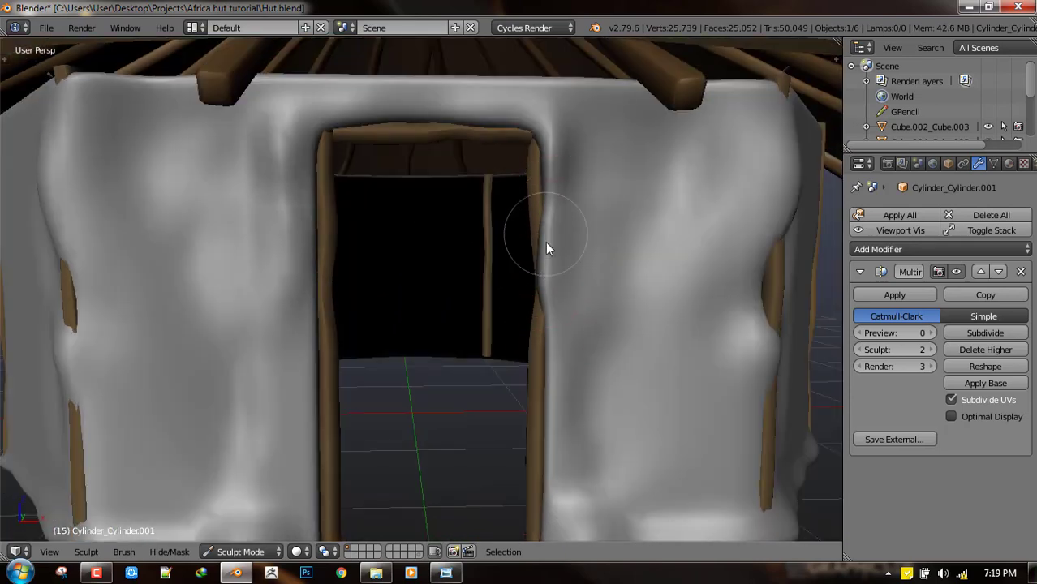
- Build up the wall edge along the lower half of the door posts
mouse_move(560, 331)
shift+middle_down()
mouse_move(554, 303)
mouse_move(540, 320)
shift+middle_up()
mouse_move(540, 320)
mouse_down()
mouse_move(551, 306)
mouse_move(549, 388)
mouse_up()
middle_drag(550, 344, 539, 366)
scroll(568, 349, down, 2)
scroll(539, 365, up, 2)
mouse_move(526, 465)
shift+middle_down()
mouse_move(525, 385)
mouse_move(556, 387)
shift+middle_up()
mouse_move(518, 393)
mouse_down()
mouse_move(505, 401)
mouse_move(537, 264)
mouse_up()
- Sculpt uneven folds across the smooth side wall panel next to the front corner post
mouse_move(536, 259)
middle_down()
mouse_move(574, 290)
mouse_move(567, 231)
mouse_move(523, 299)
mouse_move(470, 169)
mouse_move(584, 269)
mouse_move(638, 234)
mouse_move(713, 327)
mouse_move(555, 263)
mouse_move(702, 280)
middle_up()
scroll(553, 255, up, 2)
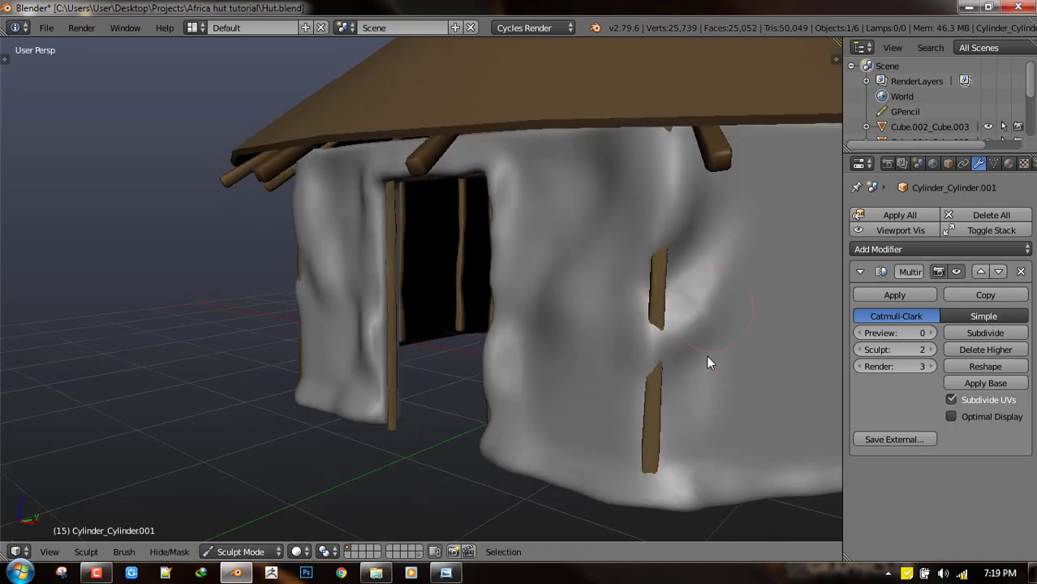
scroll(764, 278, down, 4)
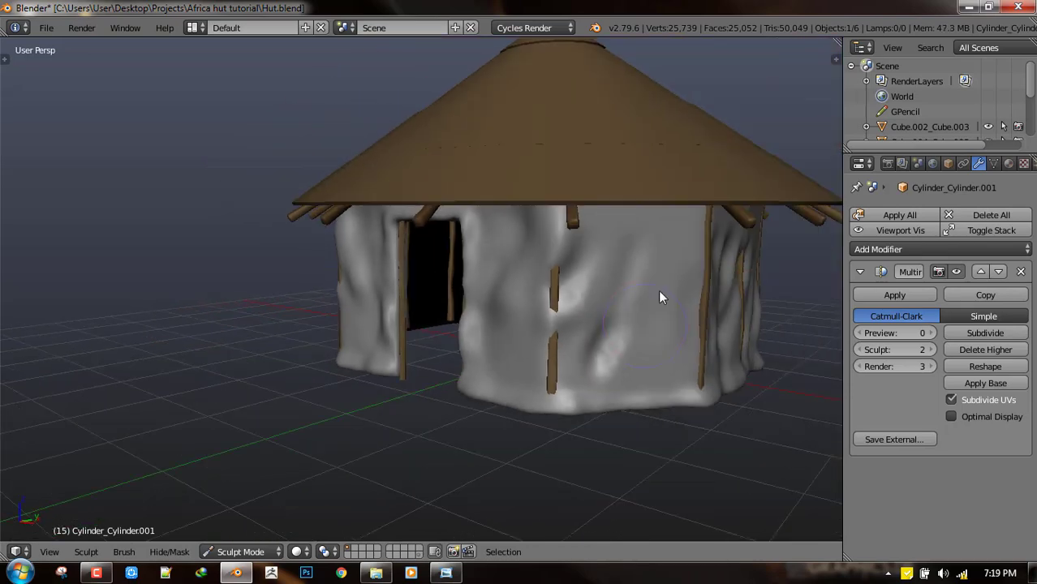
middle_drag(670, 232, 630, 280)
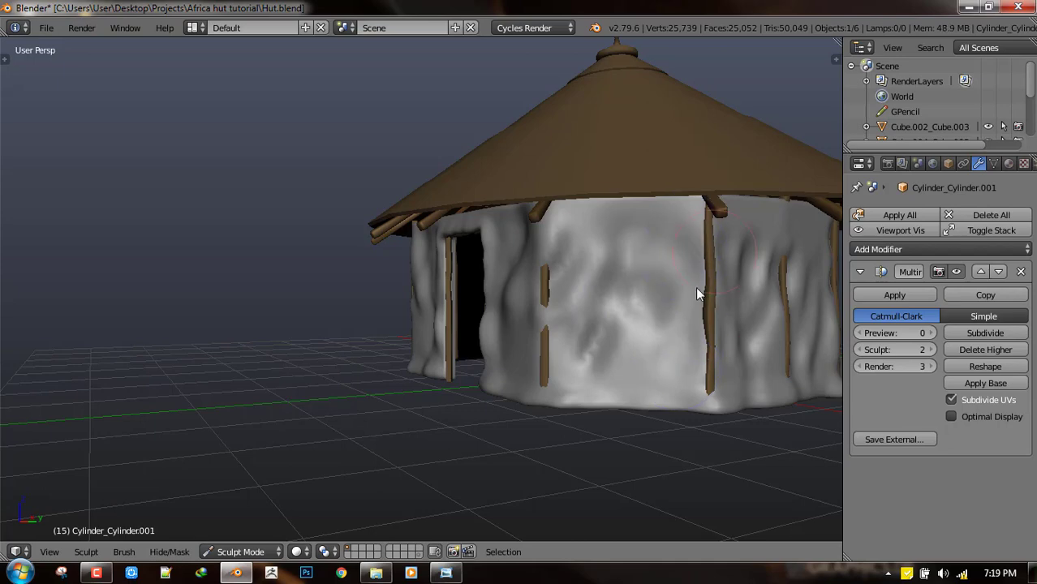
middle_drag(667, 332, 722, 335)
- Thicken and roughen the wall strip above the doorway up to the roofline
scroll(719, 329, up, 3)
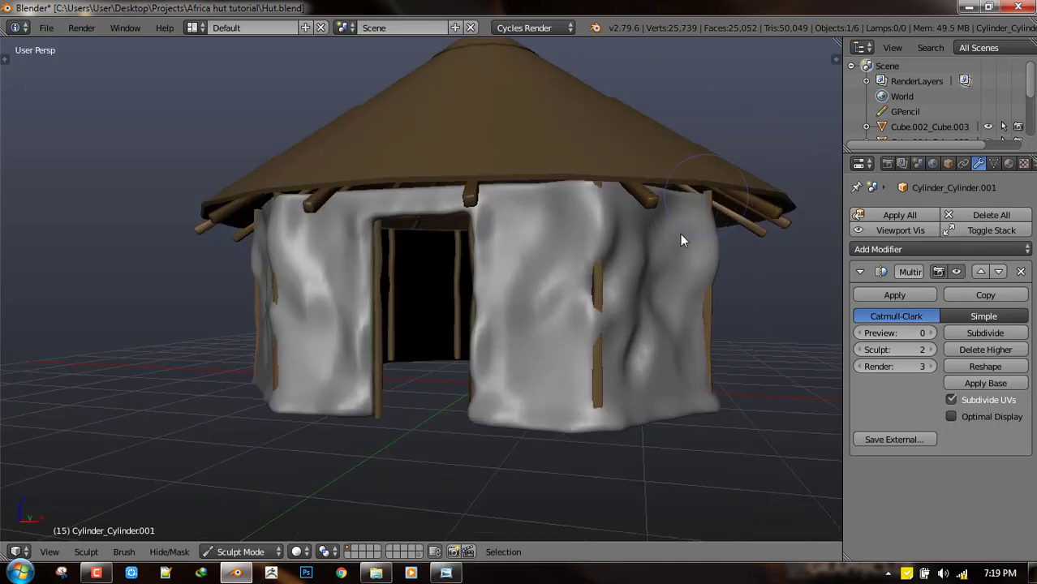
scroll(662, 276, up, 2)
scroll(661, 277, up, 3)
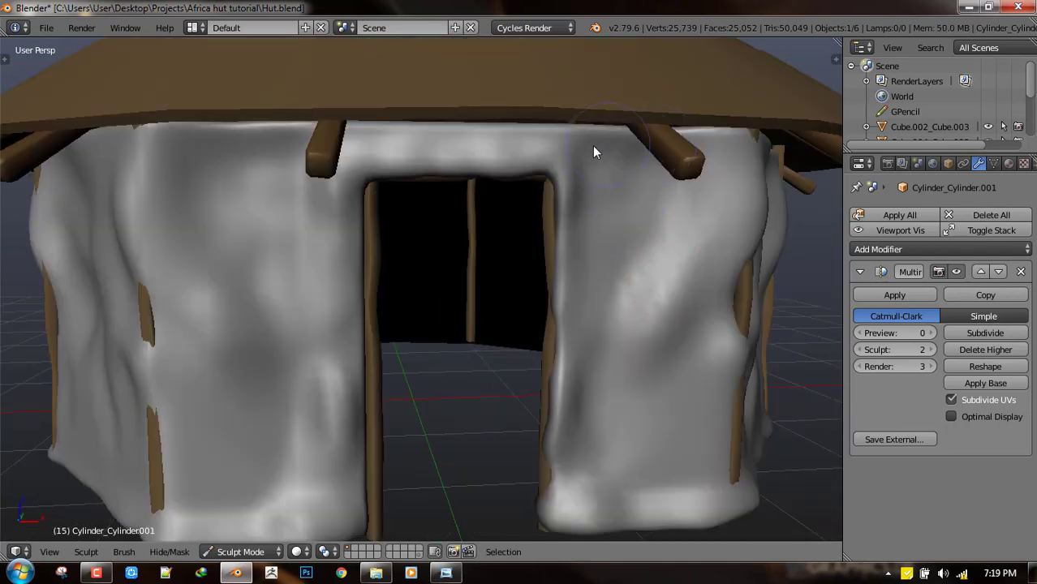
scroll(631, 271, down, 4)
- Sculpt additional relief on the side wall panel around its two corner posts
middle_drag(696, 274, 553, 217)
scroll(538, 259, up, 3)
drag(502, 255, 524, 211)
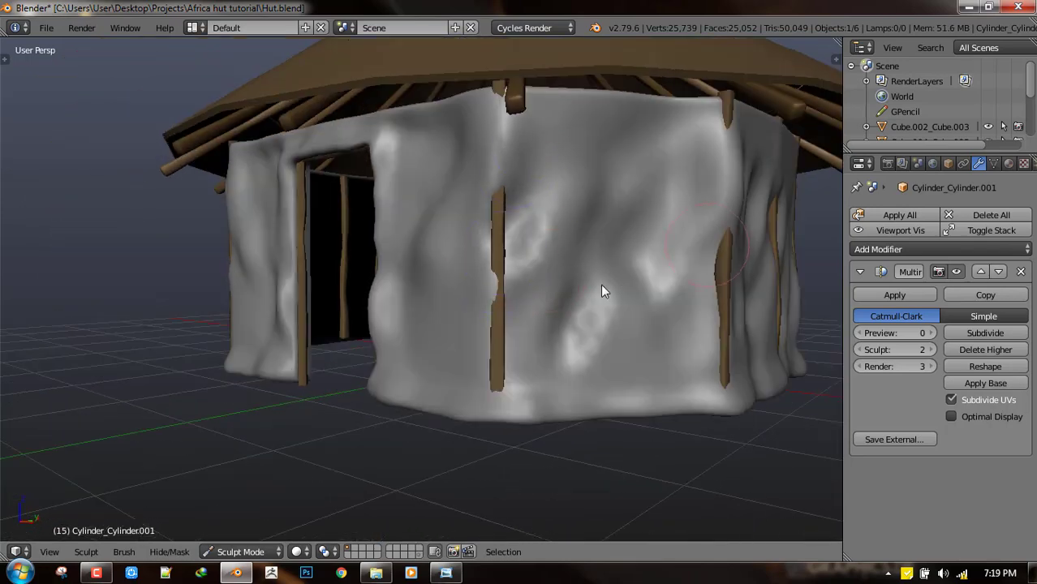
scroll(496, 307, down, 3)
mouse_move(496, 309)
middle_down()
mouse_move(598, 317)
mouse_move(518, 310)
middle_up()
scroll(599, 323, up, 5)
- Raise the Multiresolution sculpt level to 3 and sculpt fine ridges into the base beside the doorway
click(966, 337)
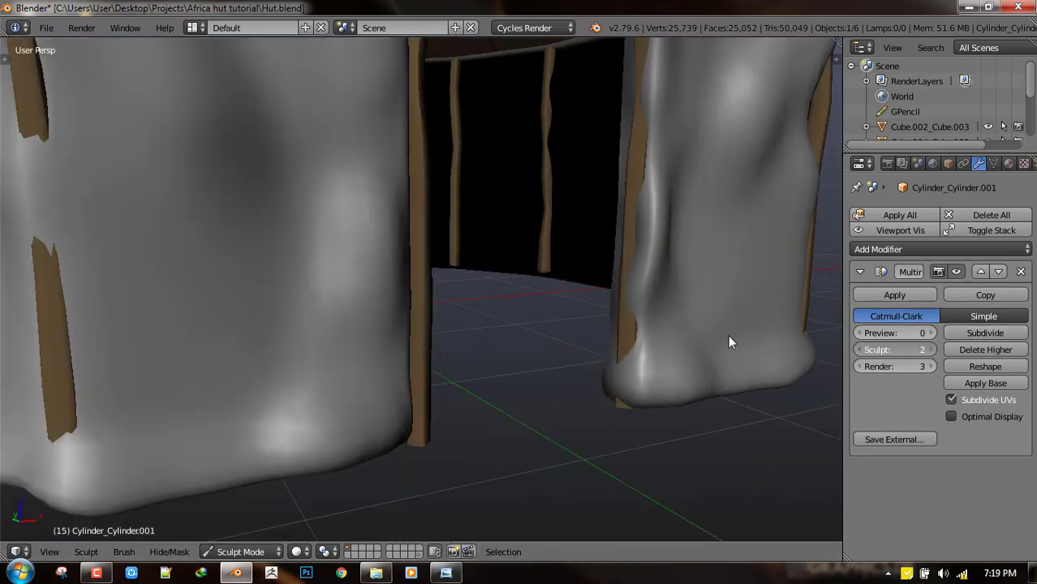
scroll(633, 318, down, 2)
shift+middle_drag(714, 318, 625, 307)
scroll(625, 308, up, 3)
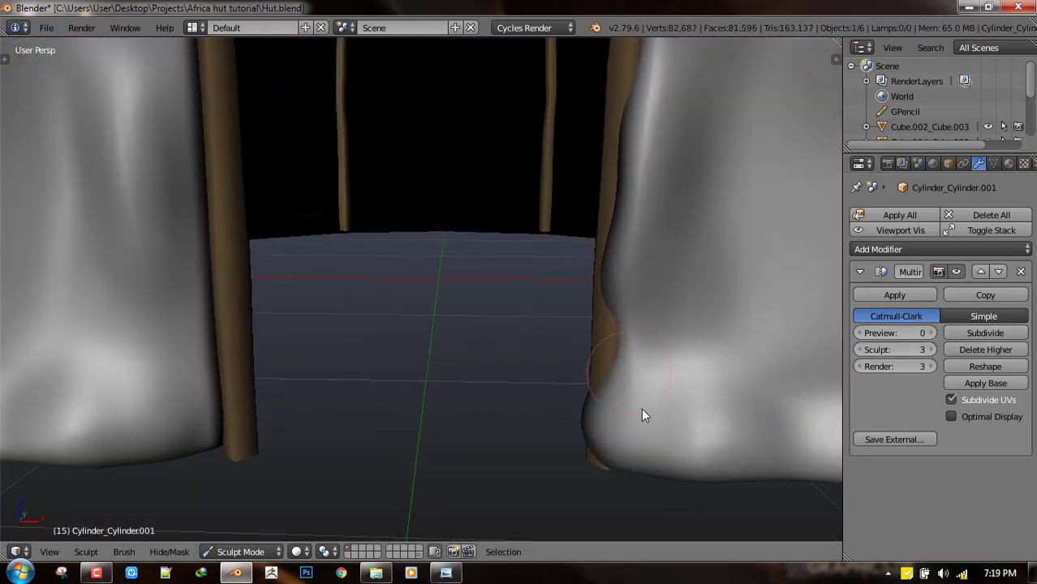
drag(634, 369, 626, 481)
scroll(662, 398, down, 1)
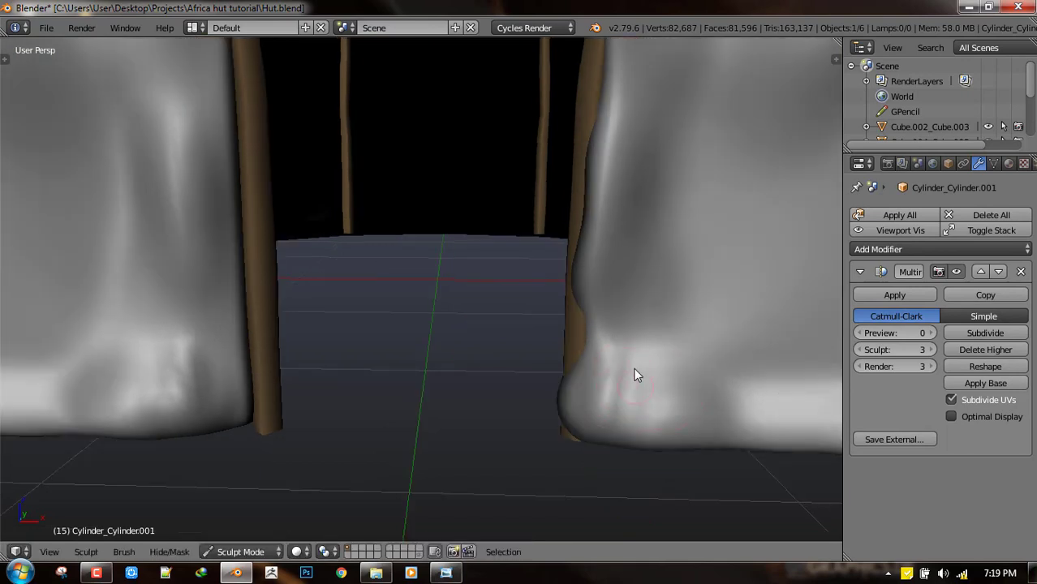
mouse_move(632, 374)
mouse_down()
mouse_move(625, 406)
mouse_move(642, 412)
mouse_up()
- Extend the fine ridges along the front wall's base to the corner post and crease the wall above them
scroll(641, 406, down, 1)
shift+middle_drag(597, 407, 528, 388)
mouse_move(556, 339)
mouse_down()
mouse_move(559, 362)
mouse_move(580, 378)
mouse_move(588, 355)
mouse_move(634, 403)
mouse_move(624, 354)
mouse_move(668, 406)
mouse_up()
middle_drag(667, 406, 607, 419)
mouse_move(616, 419)
mouse_down()
mouse_move(609, 380)
mouse_move(654, 427)
mouse_up()
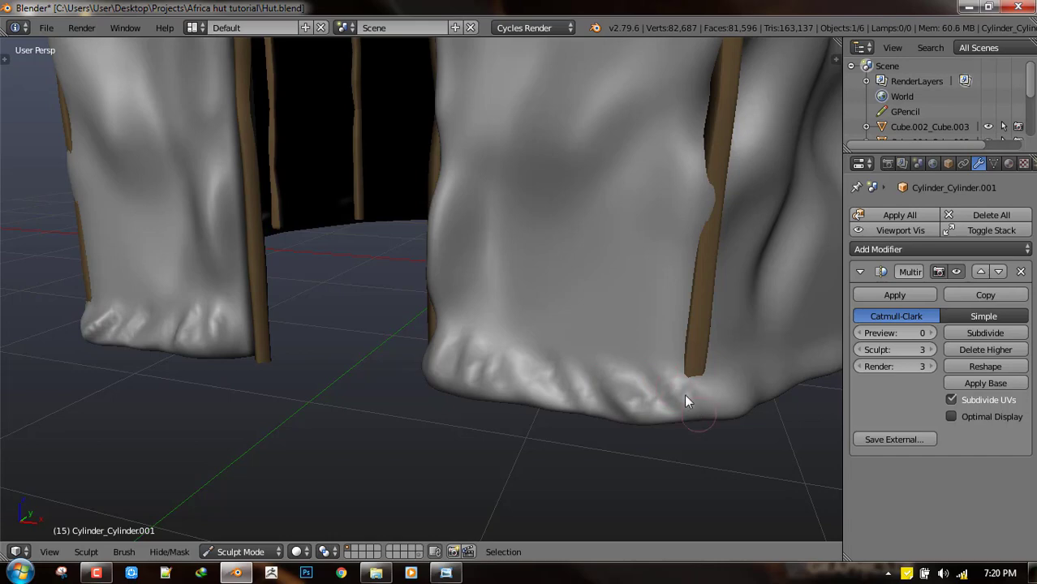
scroll(686, 402, down, 1)
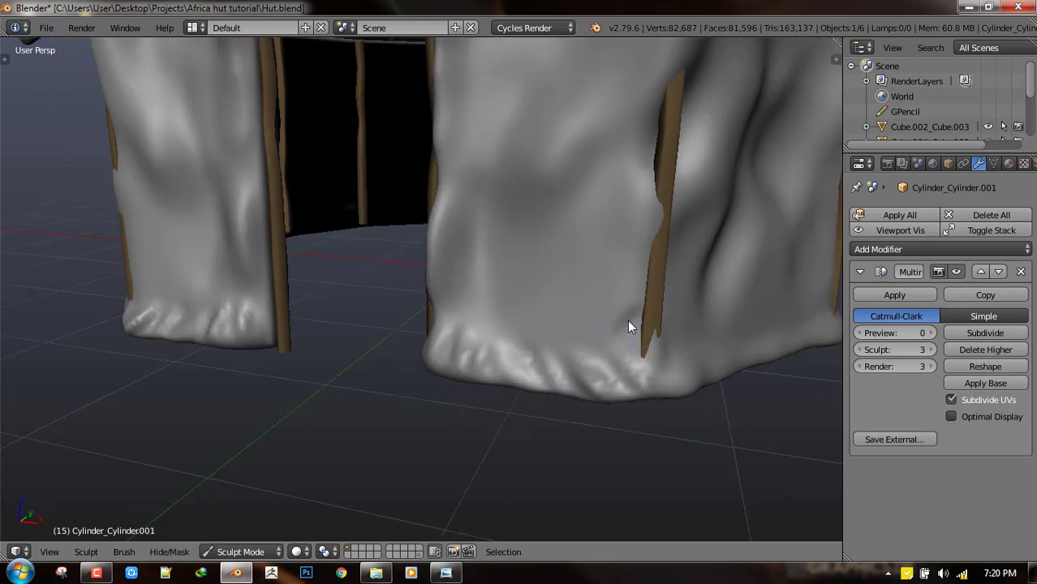
scroll(575, 356, down, 5)
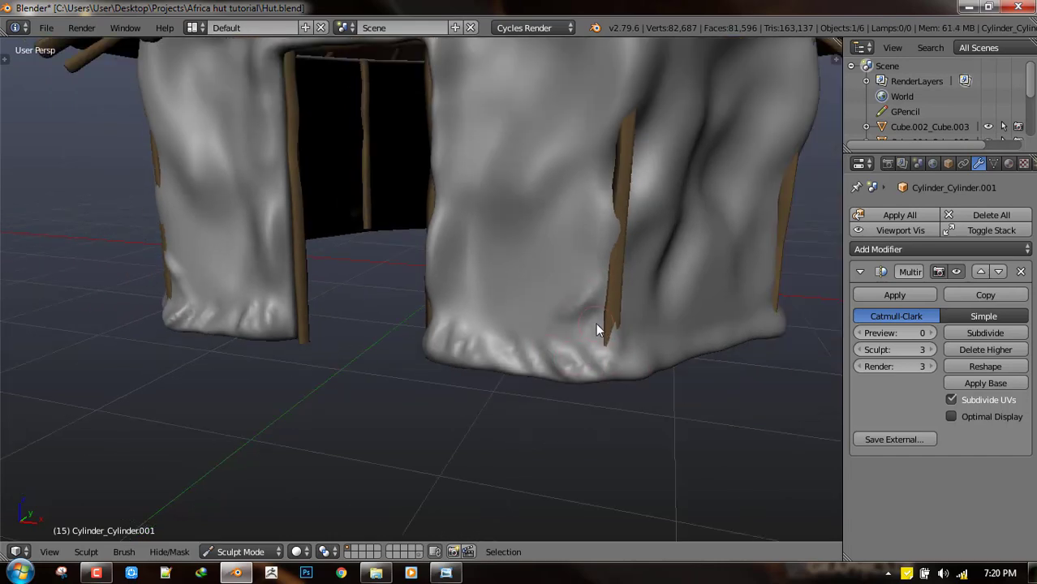
- Sculpt deeper slanting folds and creases into the side wall panel next to the front corner post
scroll(573, 302, up, 5)
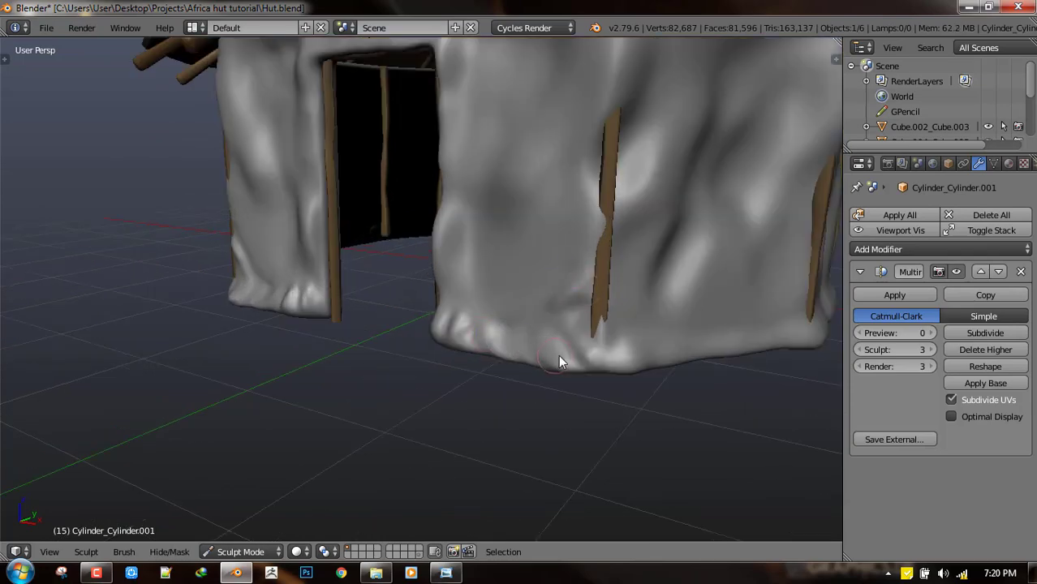
middle_drag(662, 331, 707, 222)
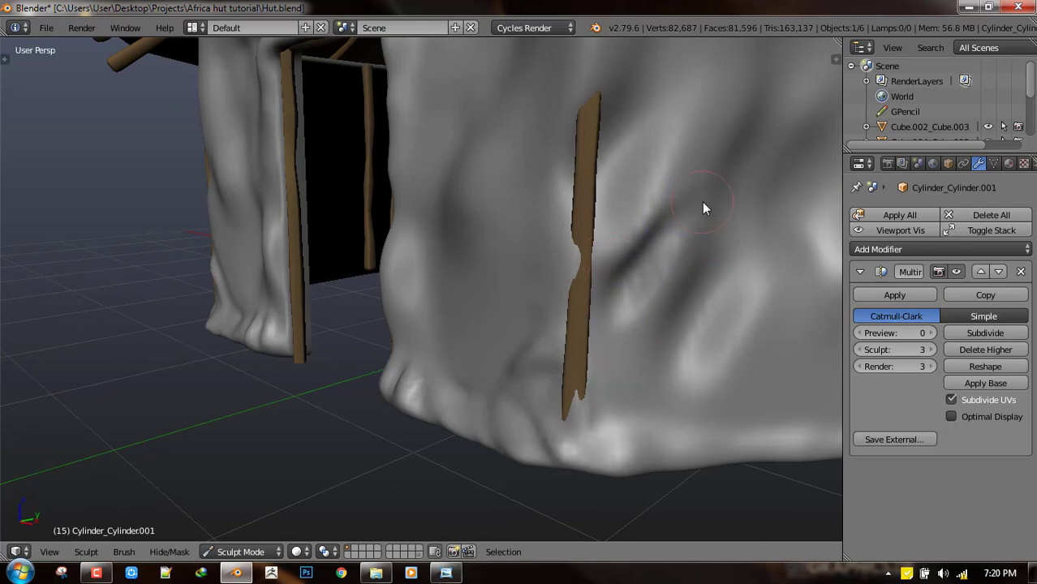
middle_drag(694, 206, 621, 201)
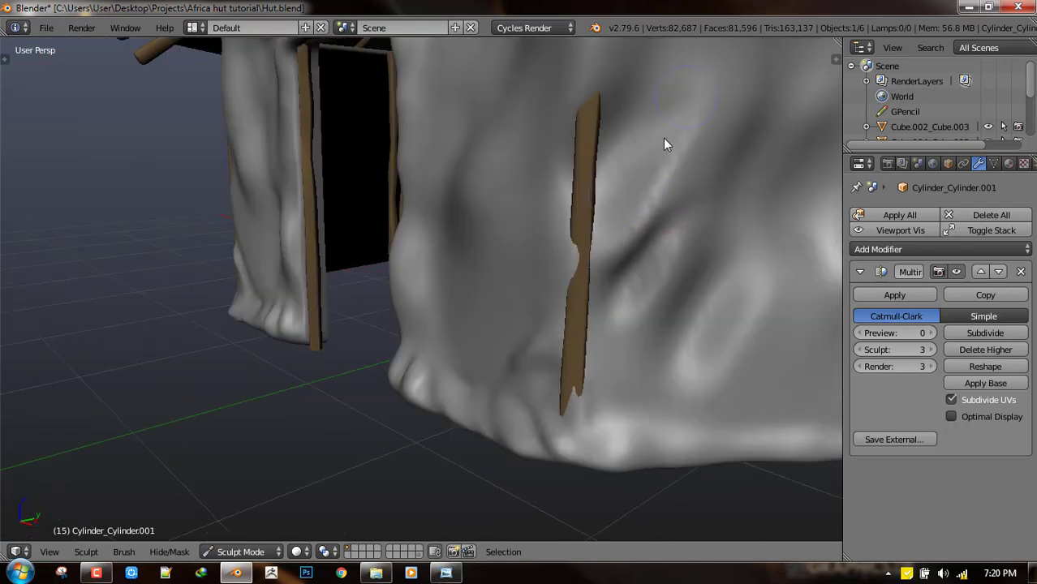
middle_drag(708, 99, 695, 174)
mouse_move(694, 169)
mouse_down()
mouse_move(647, 284)
mouse_move(712, 136)
mouse_move(647, 332)
mouse_move(690, 275)
mouse_move(711, 186)
mouse_up()
scroll(625, 284, down, 3)
middle_drag(617, 293, 607, 304)
scroll(607, 303, up, 1)
mouse_move(671, 200)
mouse_down()
mouse_move(655, 283)
mouse_move(625, 350)
mouse_up()
scroll(573, 360, down, 2)
- Sculpt a curved crease and raised fold into the front wall halfway up beside the doorway
mouse_move(574, 369)
middle_down()
mouse_move(564, 358)
mouse_move(641, 334)
middle_up()
scroll(520, 305, up, 2)
mouse_move(428, 277)
ctrl+mouse_down()
mouse_move(439, 252)
mouse_move(413, 384)
ctrl+mouse_up()
middle_drag(413, 384, 428, 388)
scroll(390, 375, up, 3)
mouse_move(300, 401)
mouse_down()
mouse_move(341, 379)
mouse_move(314, 414)
mouse_up()
scroll(316, 421, down, 6)
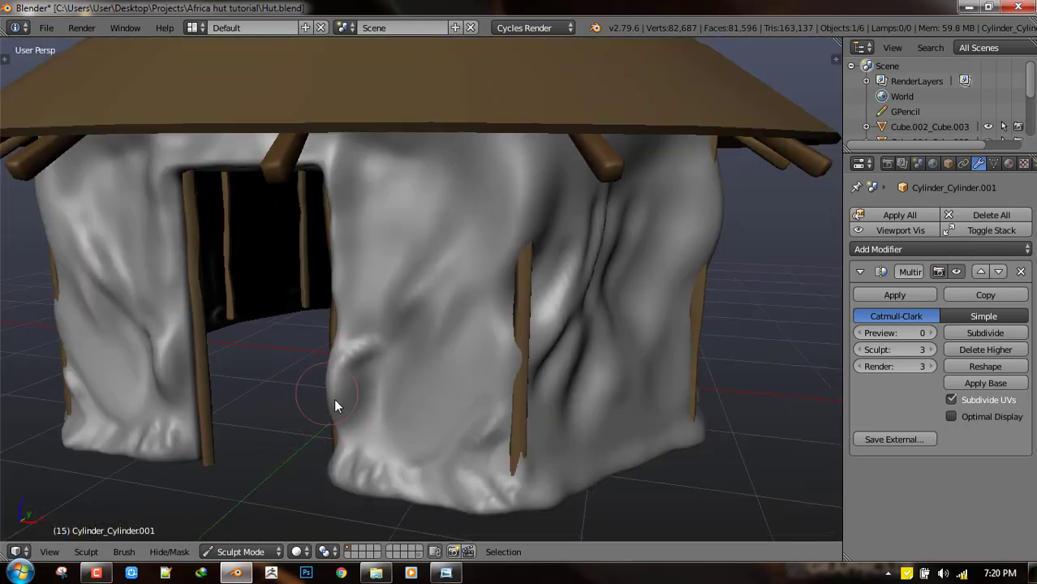
- Build up an uneven ridge along the doorway's side edge with the SculptDraw brush
scroll(335, 400, down, 2)
middle_drag(335, 400, 460, 343)
scroll(461, 342, up, 2)
key(t)
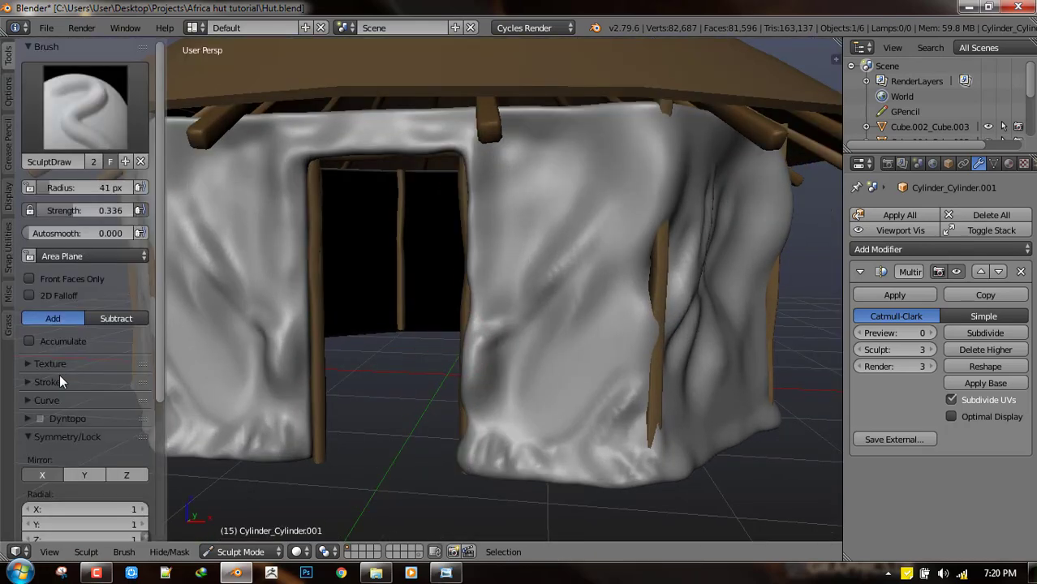
key(t)
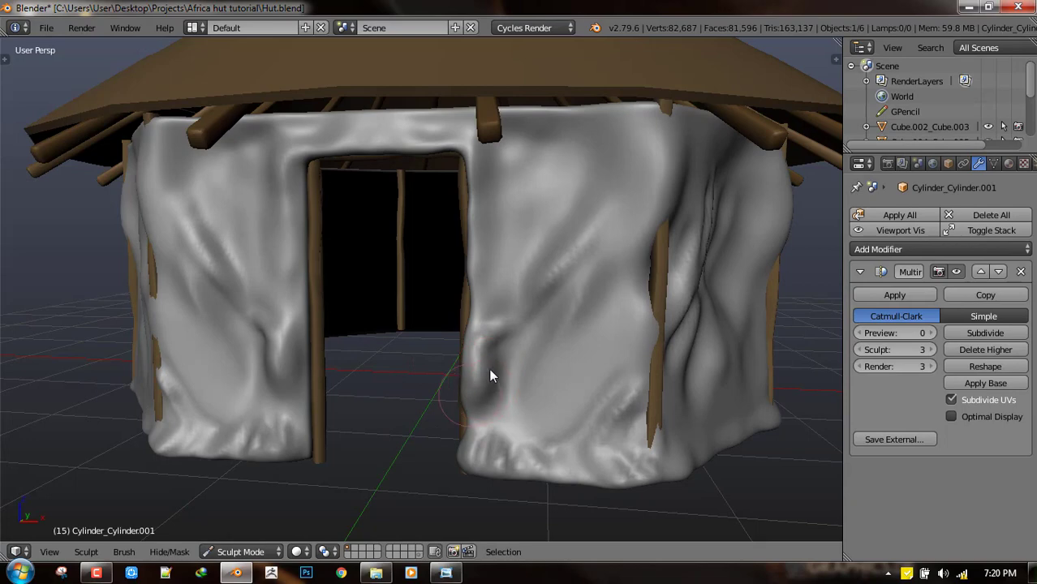
mouse_move(490, 371)
mouse_down()
mouse_move(501, 409)
mouse_move(483, 406)
mouse_move(493, 310)
mouse_move(481, 308)
mouse_up()
middle_drag(486, 225, 523, 309)
scroll(530, 272, up, 3)
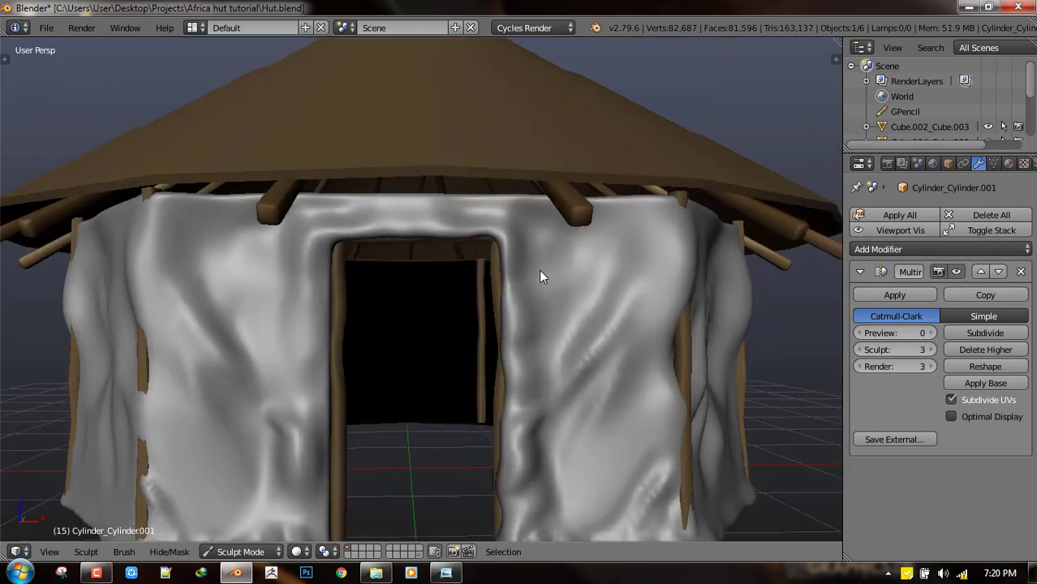
- Sculpt irregular bumps down the wall edges on both sides of the doorway, from the lintel to the base
mouse_move(532, 276)
mouse_down()
mouse_move(519, 250)
mouse_move(470, 231)
mouse_move(385, 232)
mouse_move(318, 254)
mouse_up()
middle_drag(445, 271, 515, 173)
middle_drag(451, 231, 509, 219)
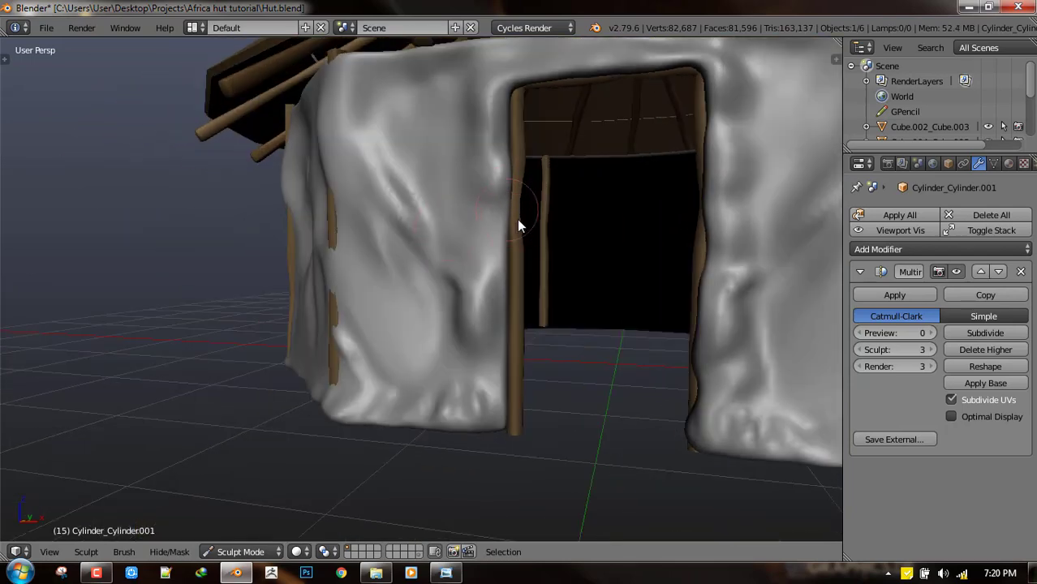
mouse_move(509, 215)
mouse_down()
mouse_move(488, 290)
mouse_move(499, 396)
mouse_up()
middle_drag(490, 429, 511, 421)
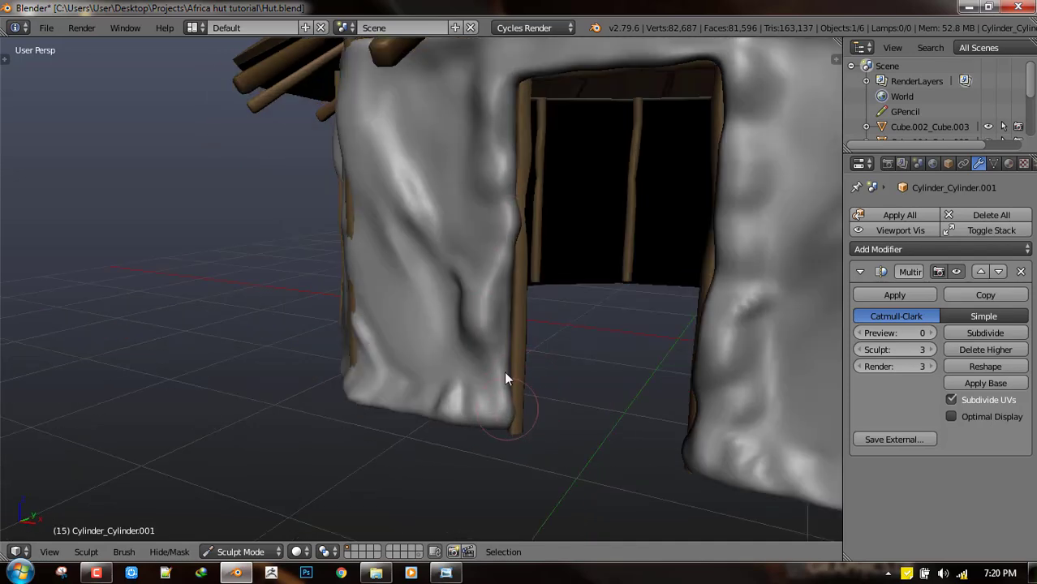
middle_drag(501, 317, 538, 318)
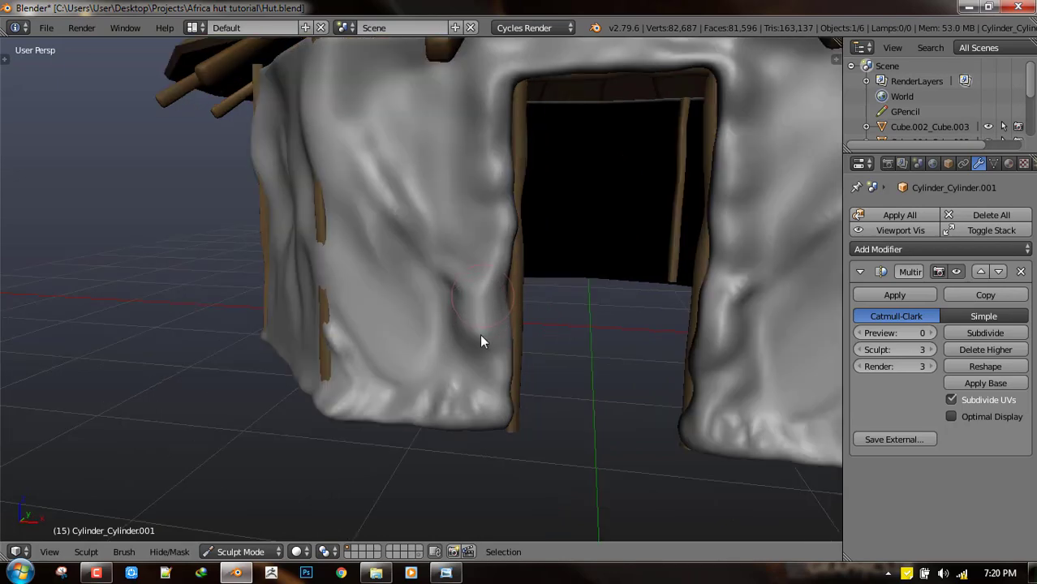
- Roughen and smooth the front wall panels between the doorway edges and the corner posts
scroll(503, 333, down, 5)
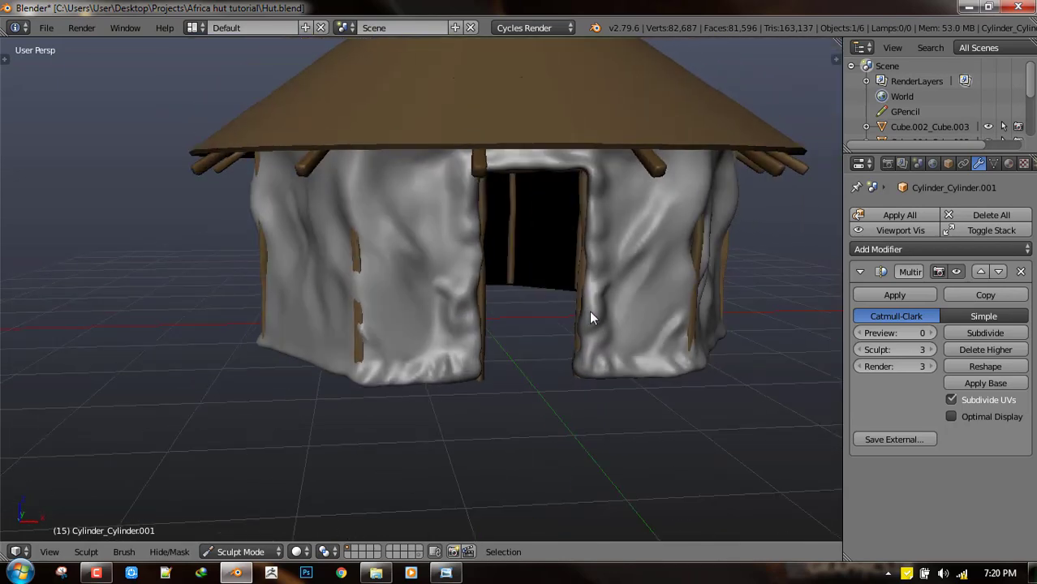
middle_drag(591, 313, 414, 278)
mouse_move(416, 285)
mouse_down()
mouse_move(400, 273)
mouse_move(431, 258)
mouse_move(399, 248)
mouse_up()
shift+drag(408, 185, 416, 310)
mouse_move(643, 266)
mouse_down()
mouse_move(614, 359)
mouse_move(663, 296)
mouse_move(623, 296)
mouse_up()
- Add more uneven dents and bumps to the front wall panels and save the work over Hut.blend
key(KP_6)
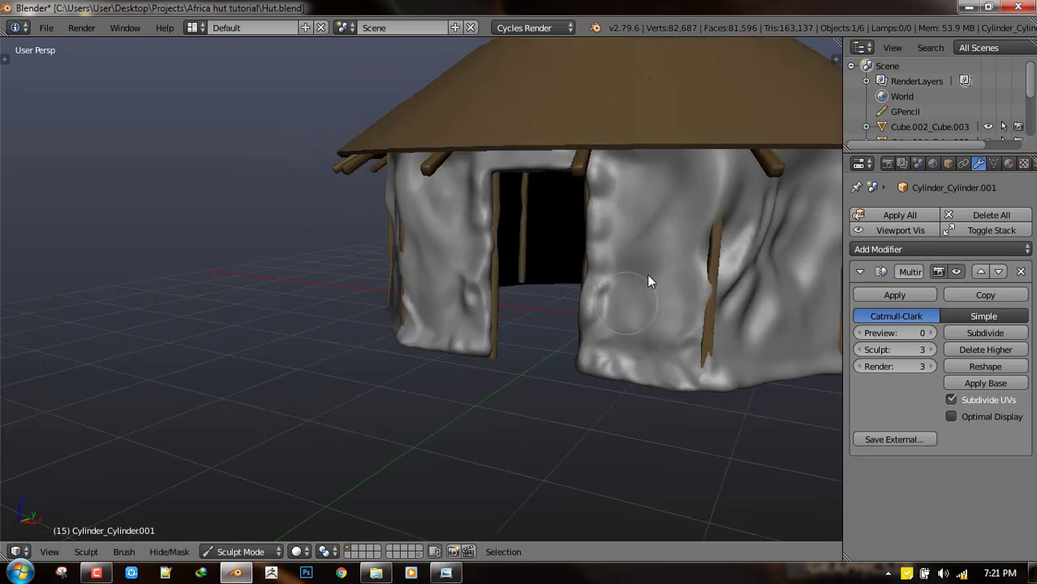
key(KP_6)
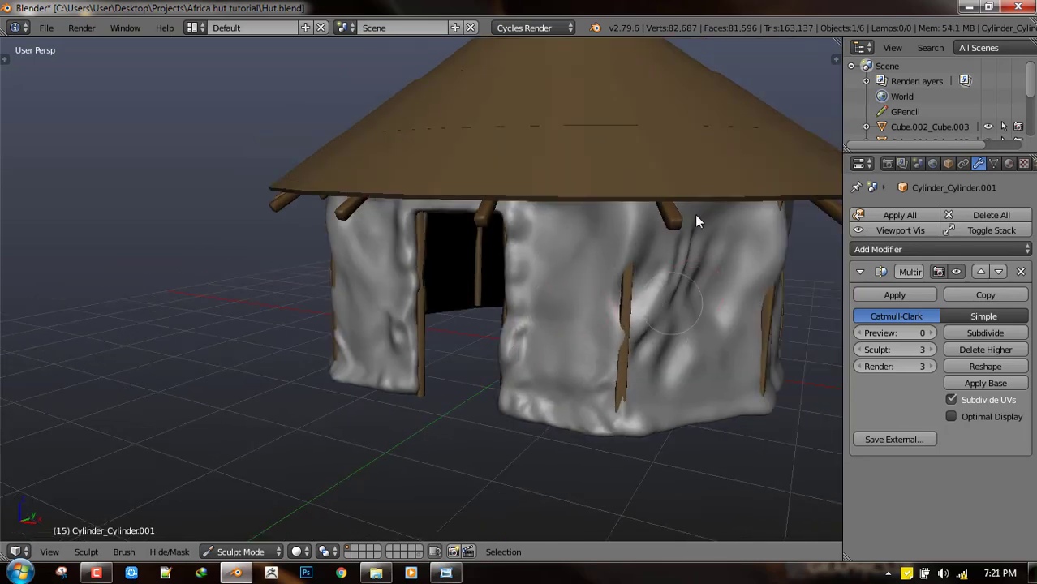
key(KP_4)
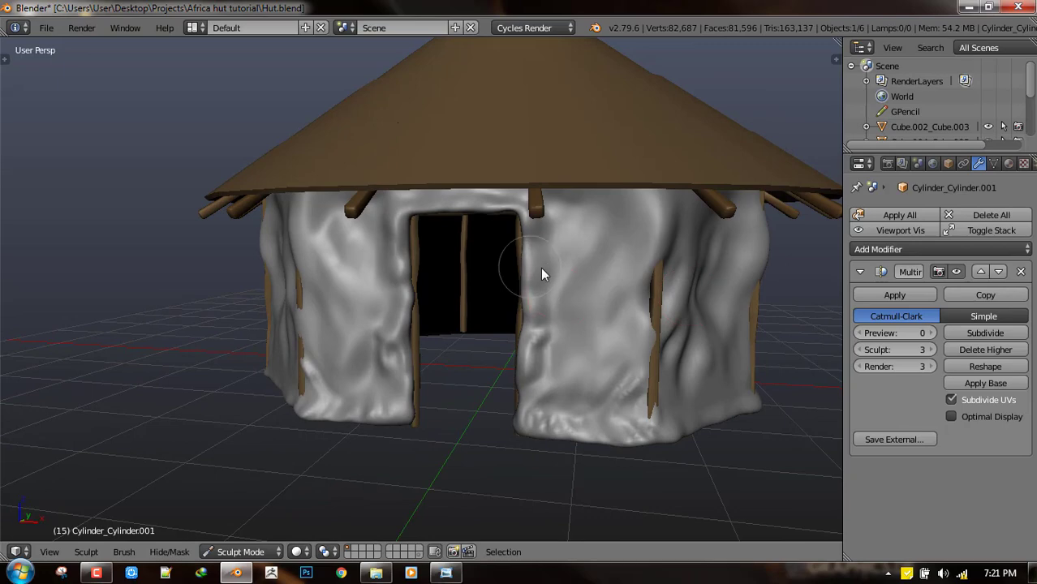
mouse_move(543, 268)
shift+mouse_down()
mouse_move(544, 241)
mouse_move(552, 335)
mouse_move(571, 262)
shift+mouse_up()
key(KP_4)
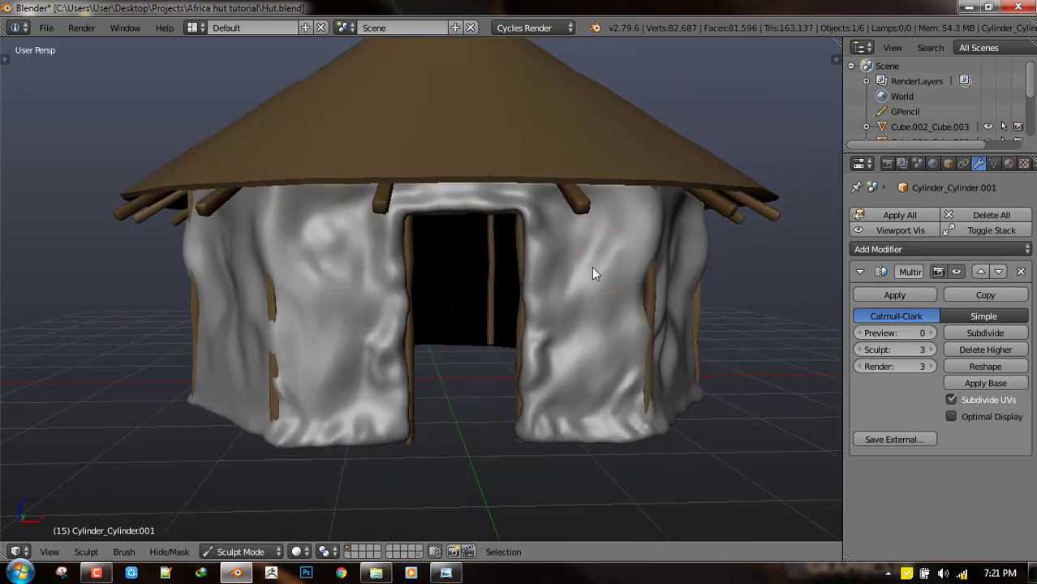
key(KP_6)
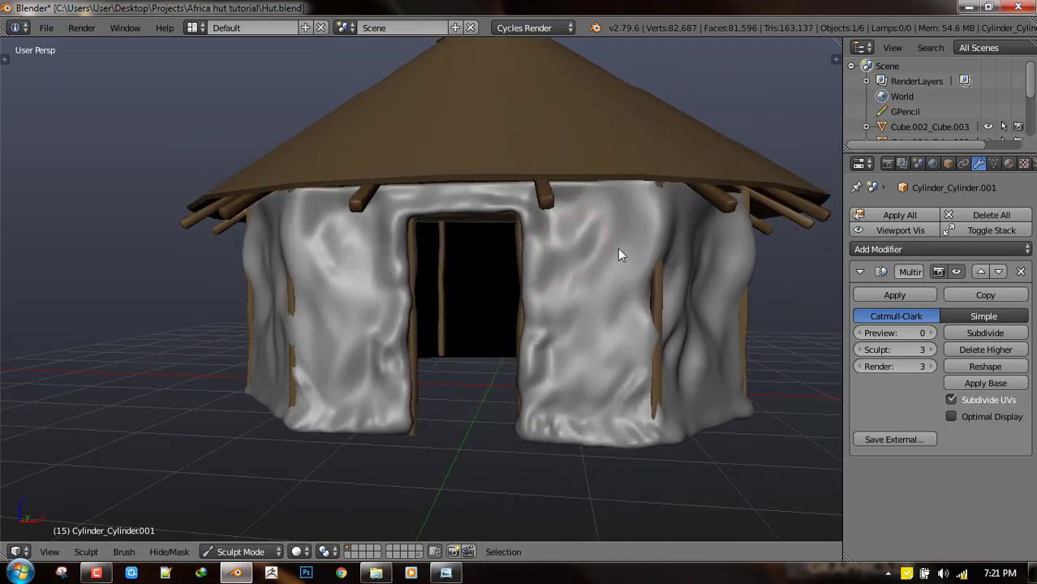
key(KP_6)
key(ctrl+s)
click(656, 255)
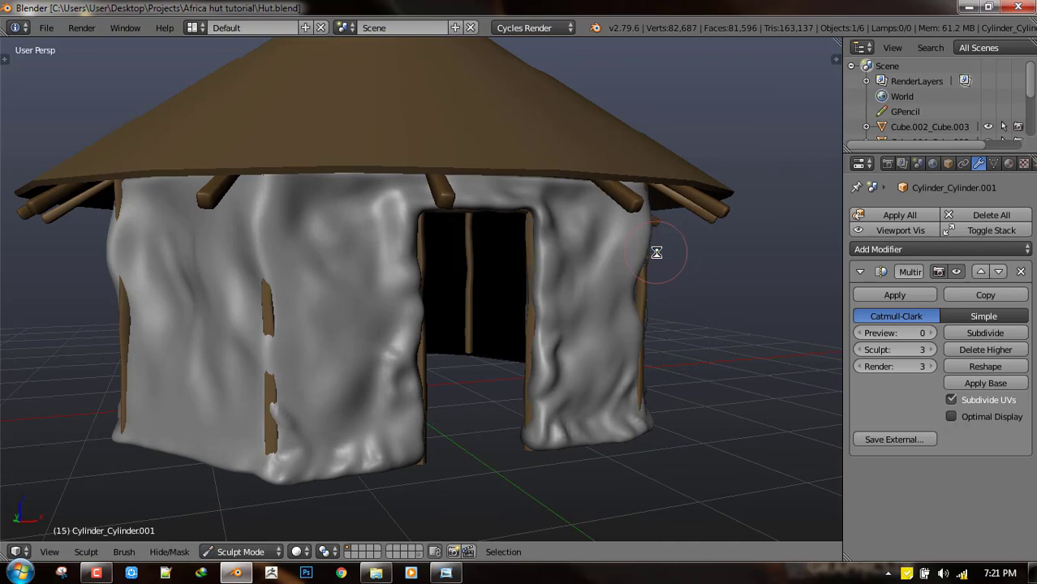
- Toggle the brush's X mirror symmetry and rework the wall along the side corner post to expose more wood
scroll(544, 281, down, 2)
scroll(556, 279, up, 3)
scroll(689, 296, down, 6)
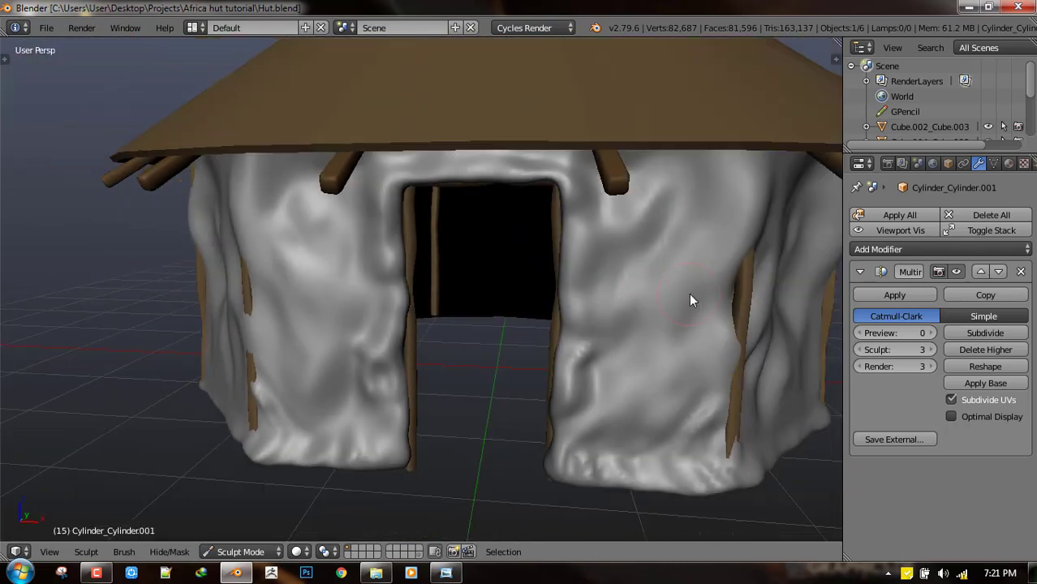
scroll(659, 318, up, 8)
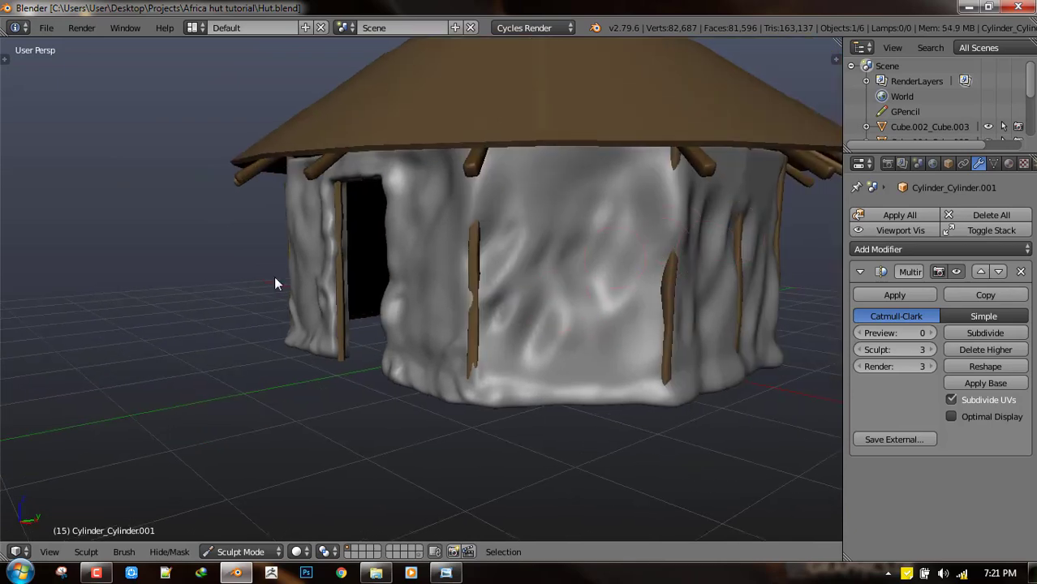
key(t)
click(56, 480)
key(t)
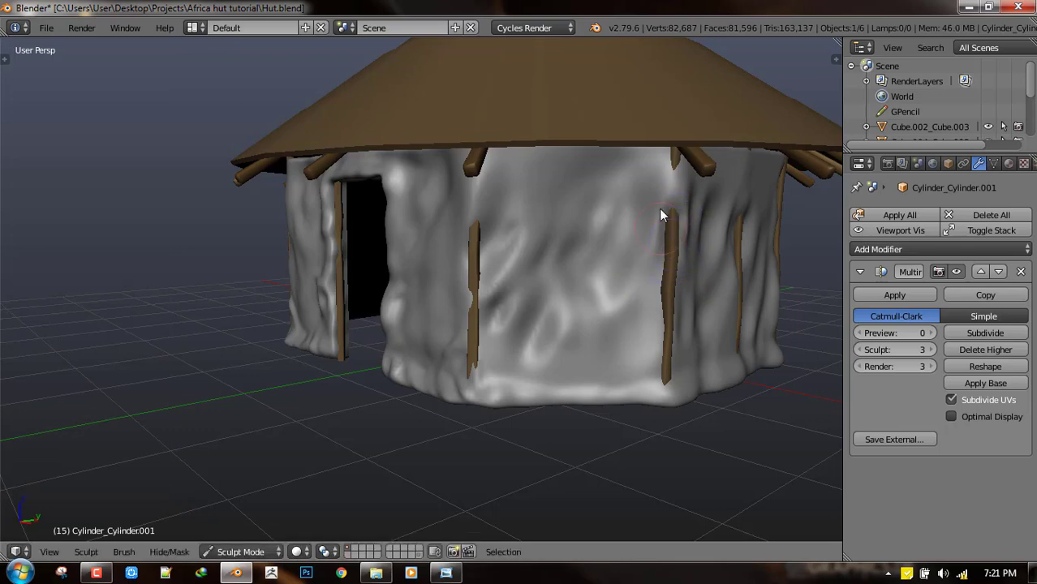
drag(659, 229, 664, 373)
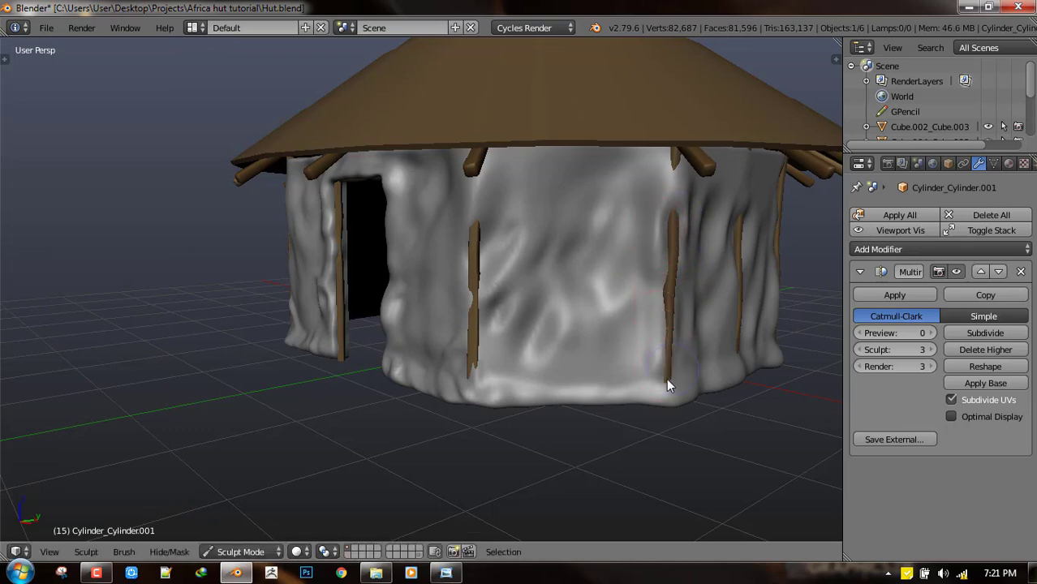
middle_drag(675, 356, 766, 306)
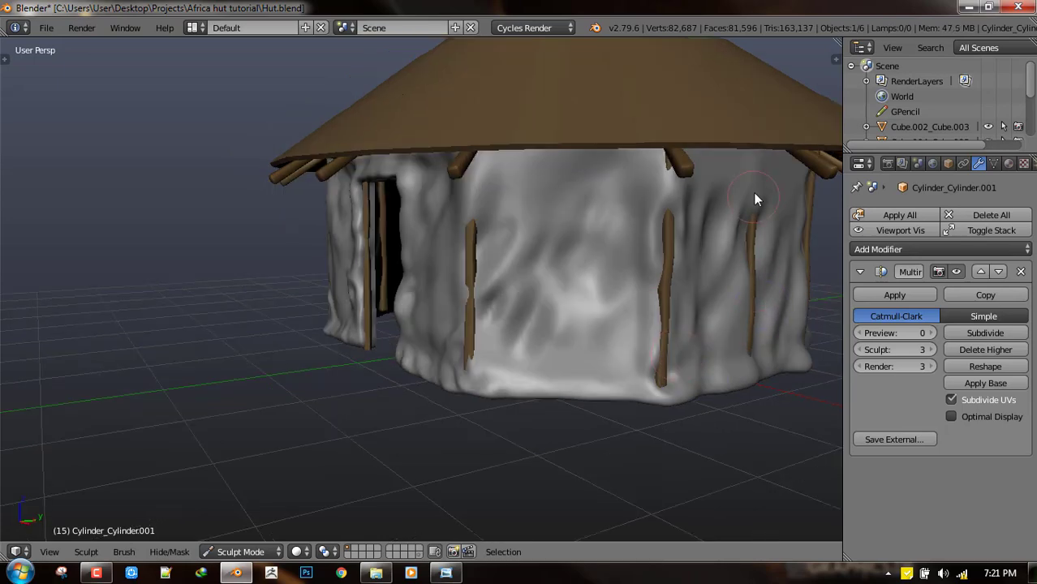
- Load the image crev 1.tif from the project folder as the sculpt brush's texture
scroll(572, 276, down, 3)
middle_drag(572, 276, 365, 303)
scroll(513, 347, up, 3)
key(t)
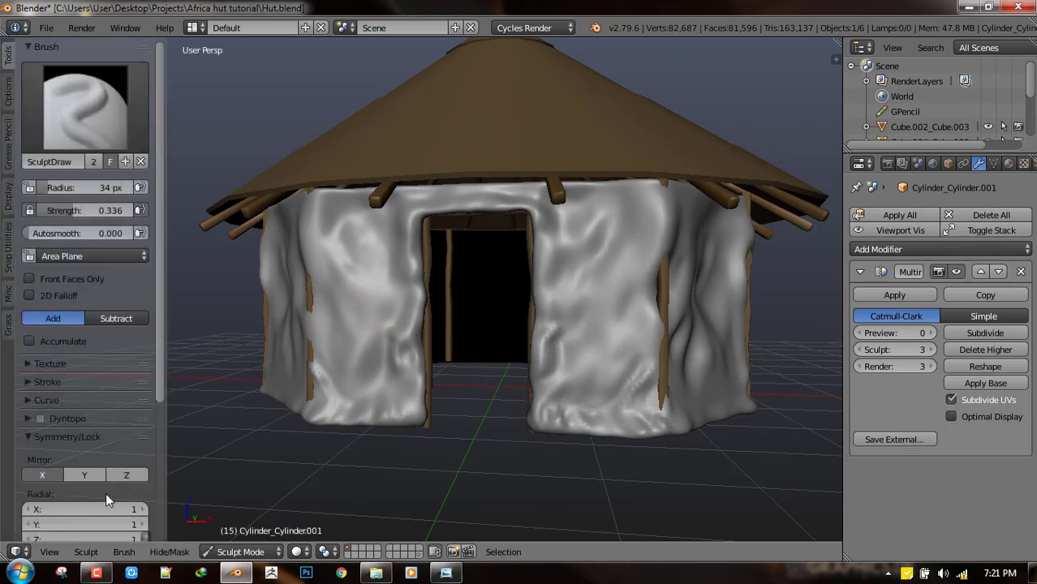
scroll(91, 441, down, 6)
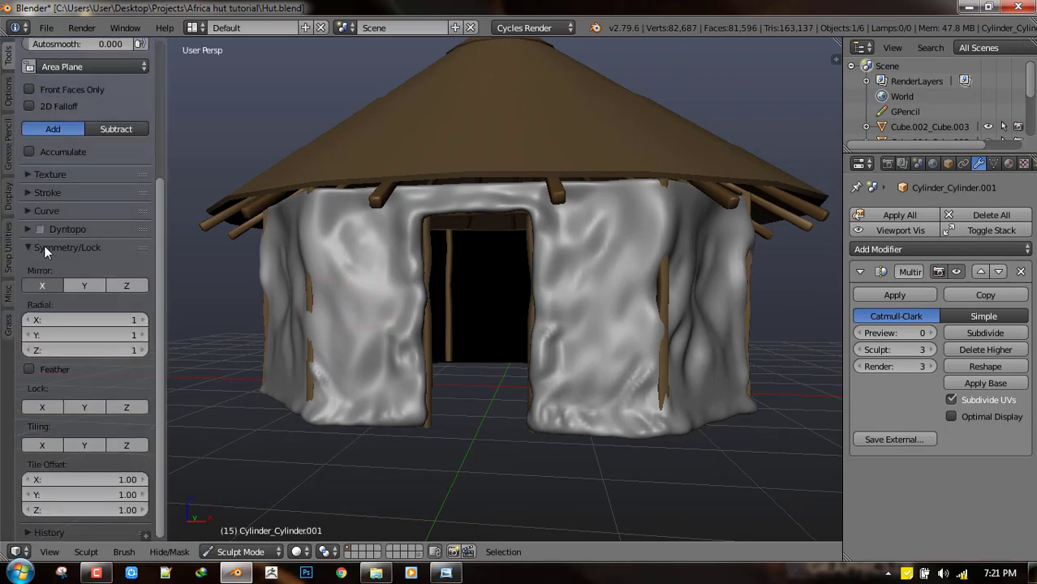
click(47, 248)
click(50, 364)
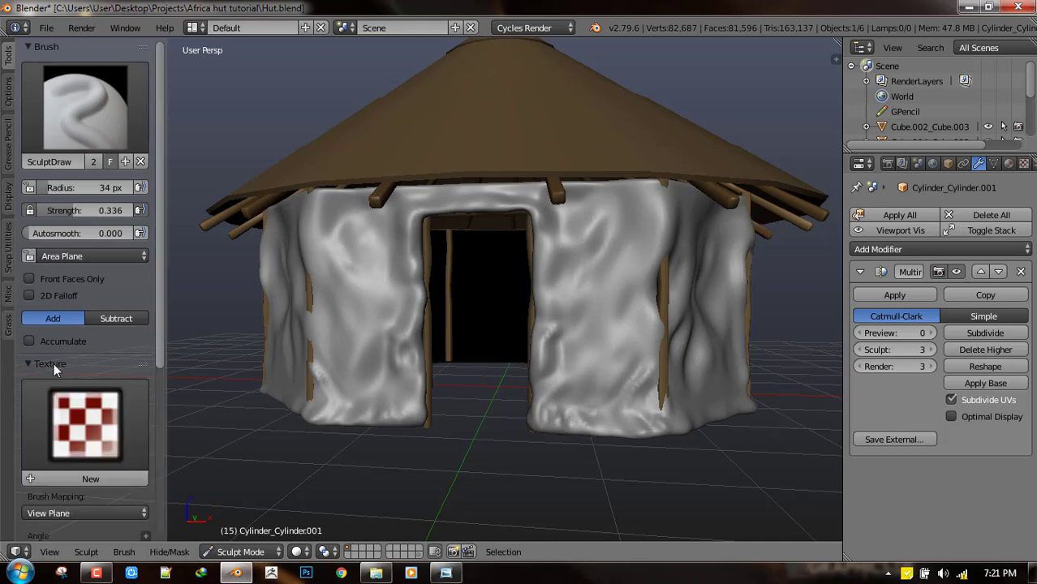
scroll(97, 436, down, 8)
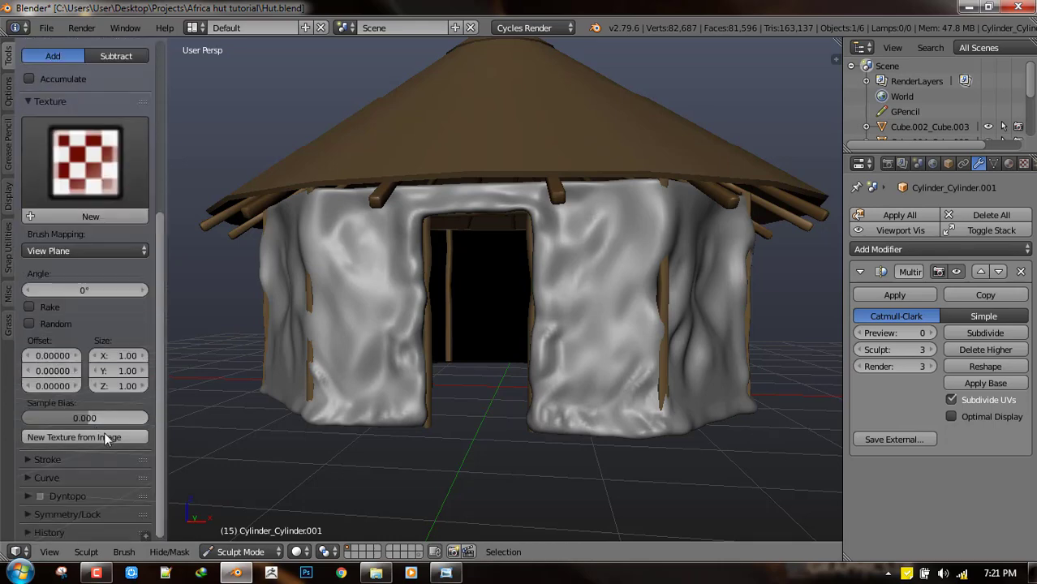
click(104, 436)
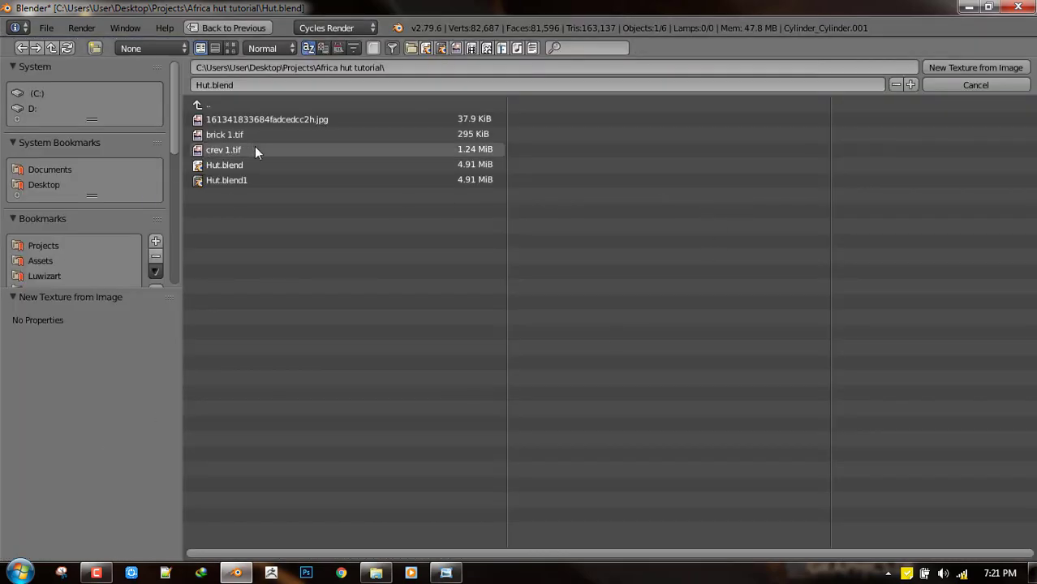
double_click(254, 151)
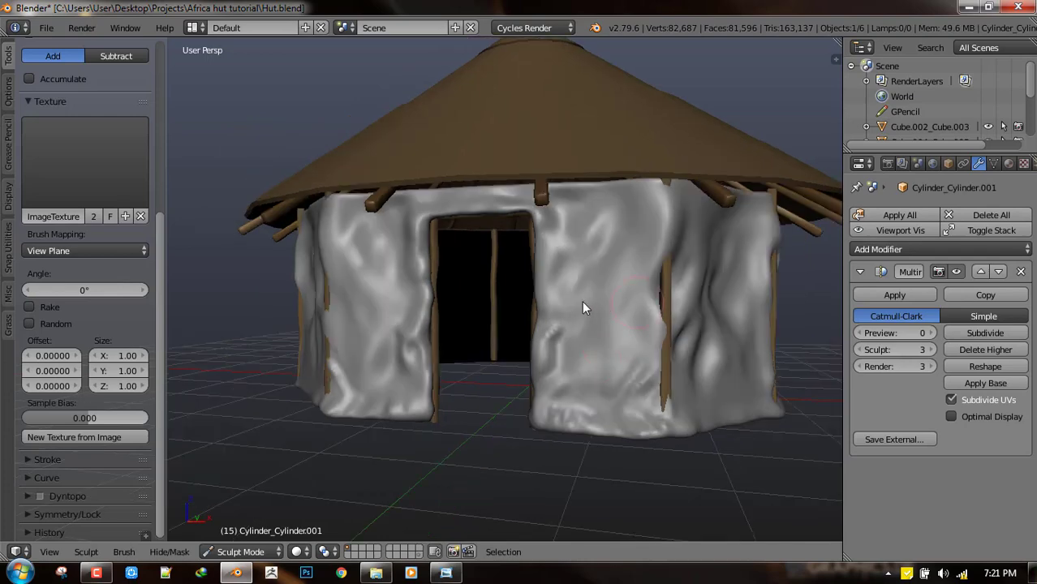
- Load brick 1.tif as the sculpt brush's texture and subdivide the Multiresolution modifier to level 4
scroll(573, 306, up, 2)
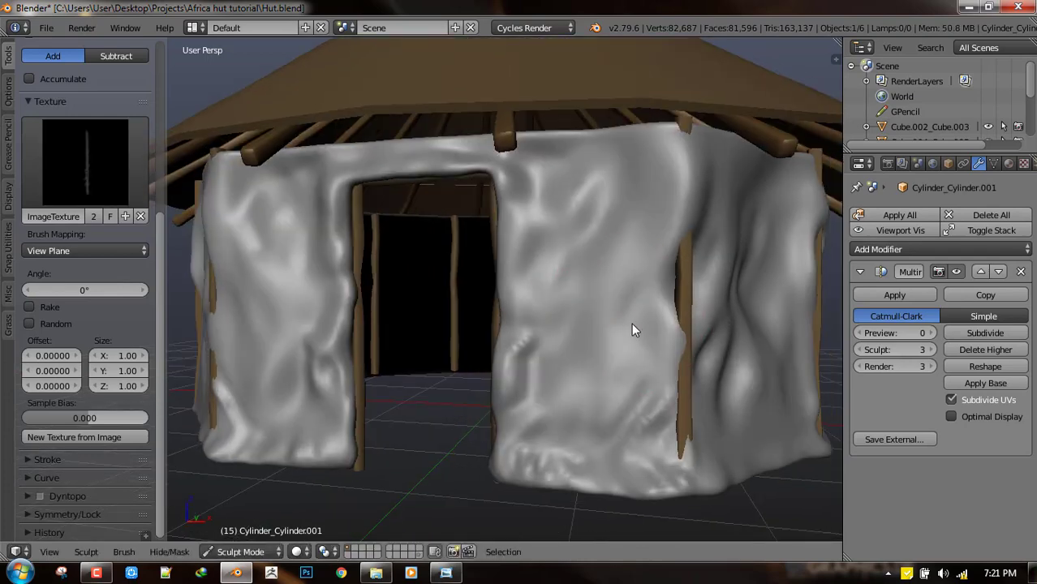
scroll(632, 323, down, 2)
click(73, 437)
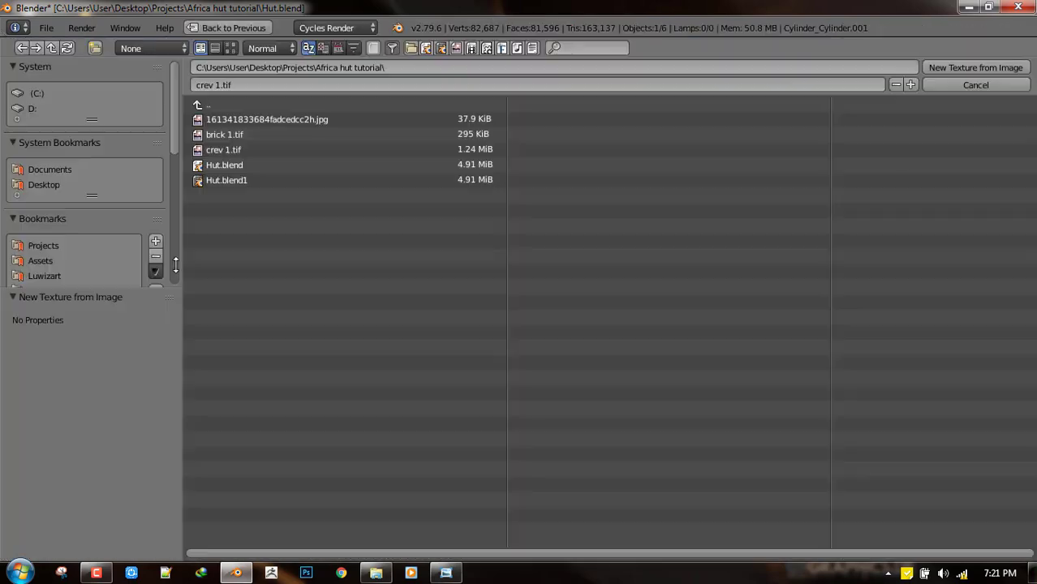
click(249, 134)
double_click(249, 134)
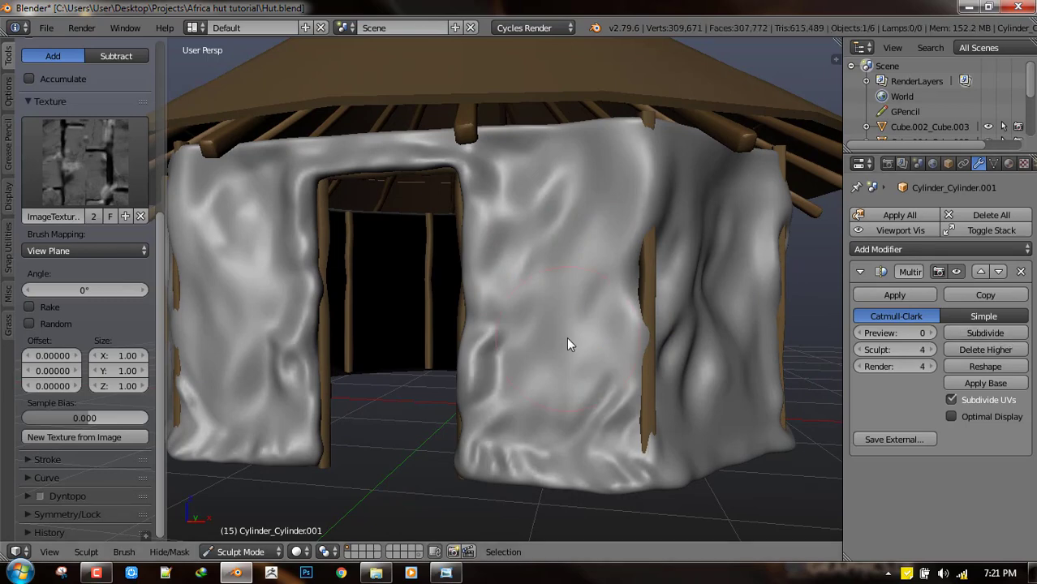
- Set the textured brush's stroke method to Anchored for stamping the brick pattern on the front wall
middle_drag(565, 335, 555, 313)
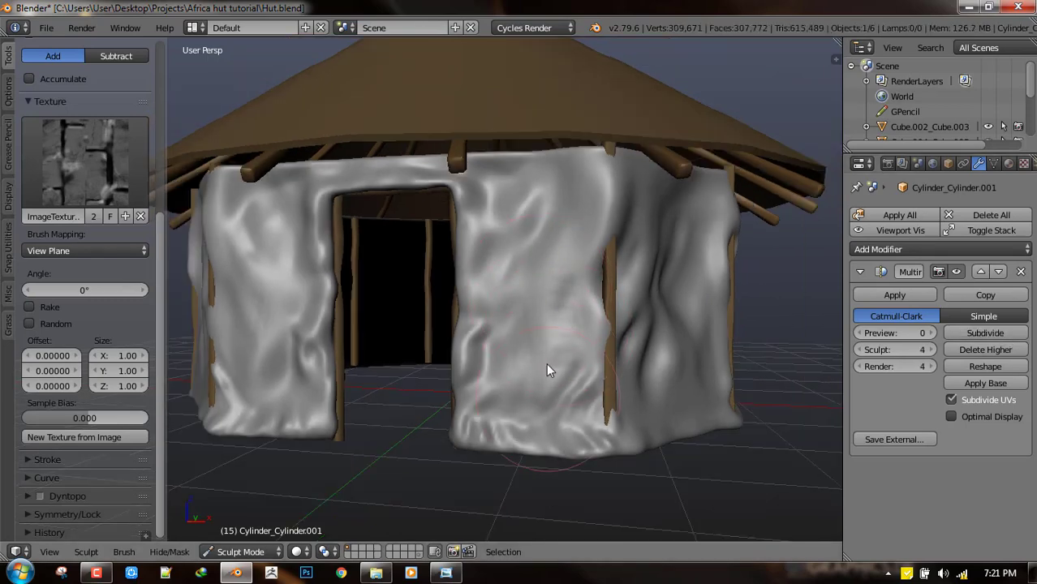
middle_drag(528, 267, 549, 271)
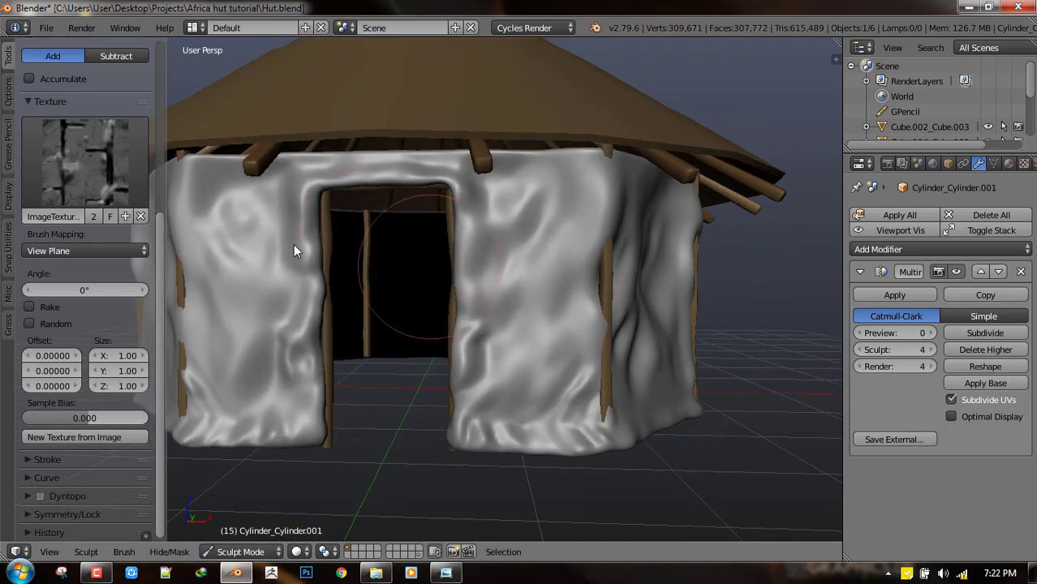
middle_drag(637, 335, 641, 305)
key(e)
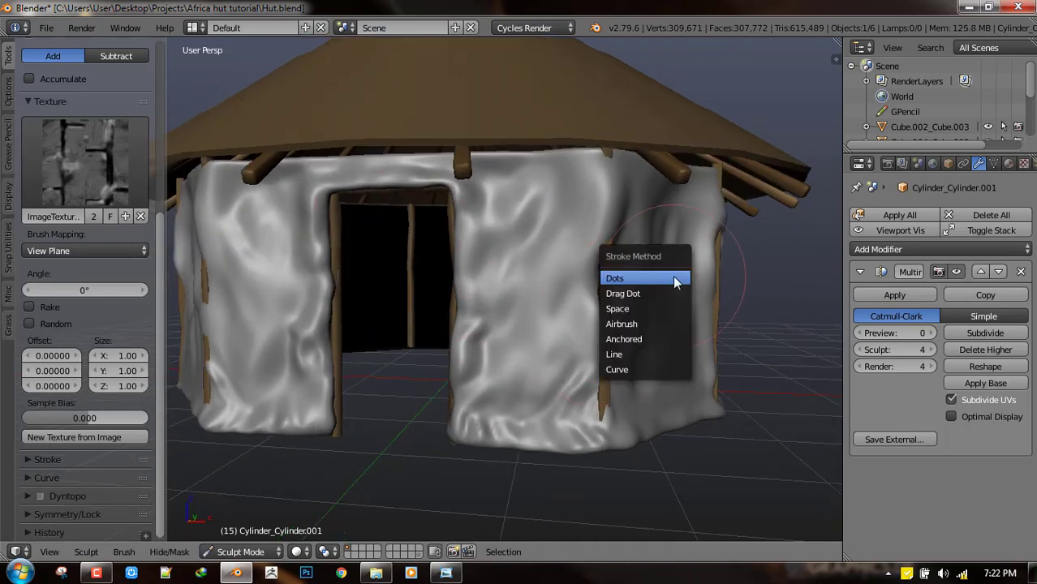
click(633, 336)
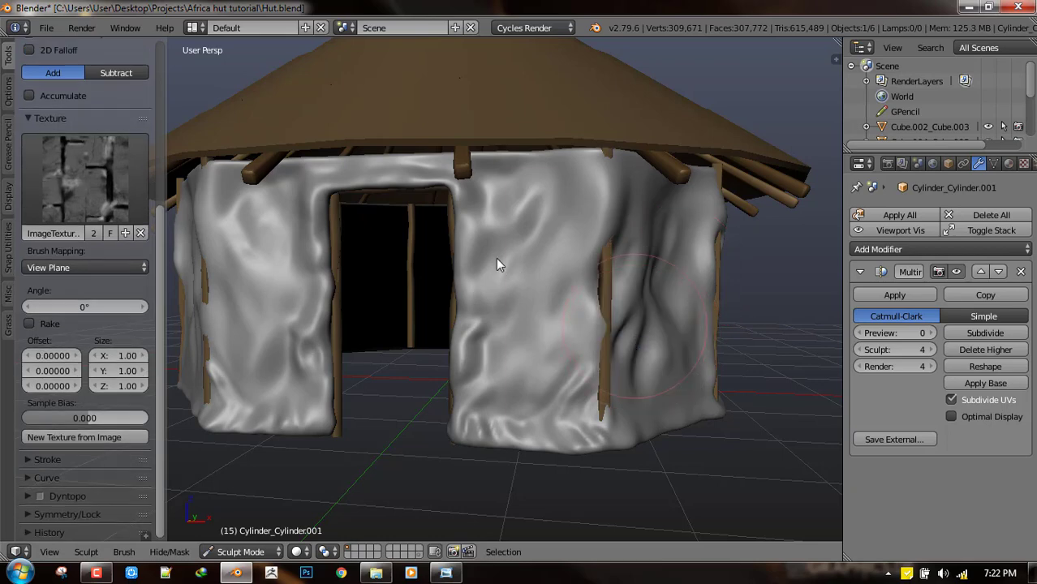
- Try a brick-texture stamp on the front wall beside the doorway and undo it
key(e)
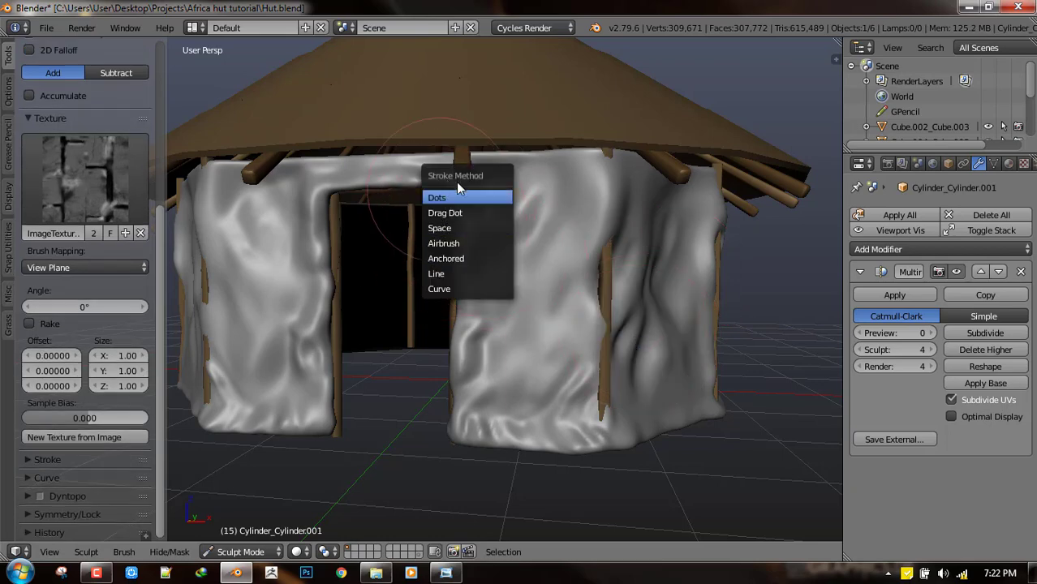
middle_drag(629, 380, 607, 355)
scroll(352, 255, up, 2)
scroll(48, 138, up, 8)
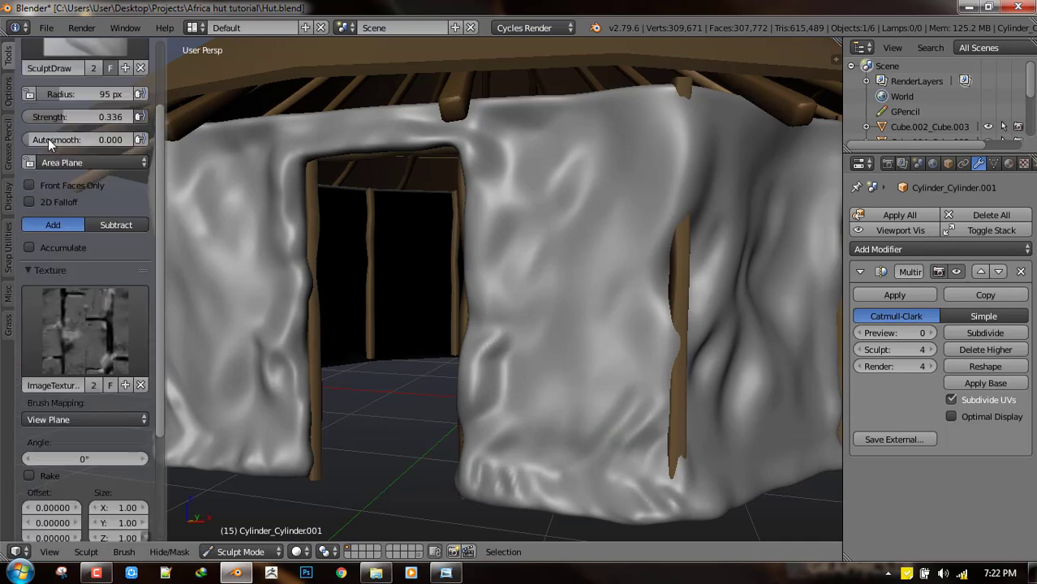
mouse_move(608, 358)
mouse_down()
mouse_move(653, 383)
mouse_move(698, 325)
mouse_up()
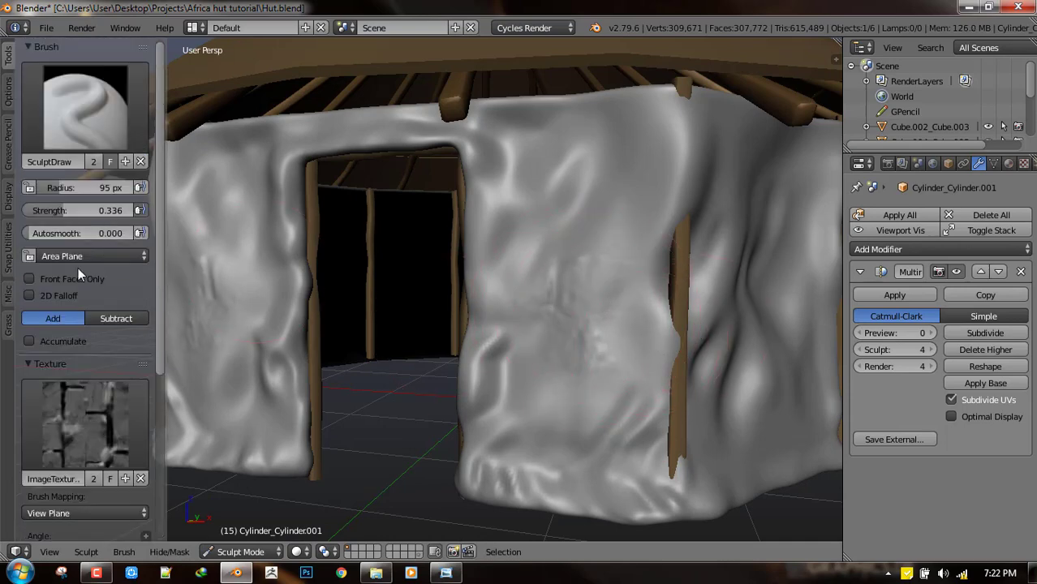
key(ctrl+z)
- Set the brush strength to 0.6 and test a brick stamp low on the front wall, undoing the stamp
click(107, 211)
text(0.6)
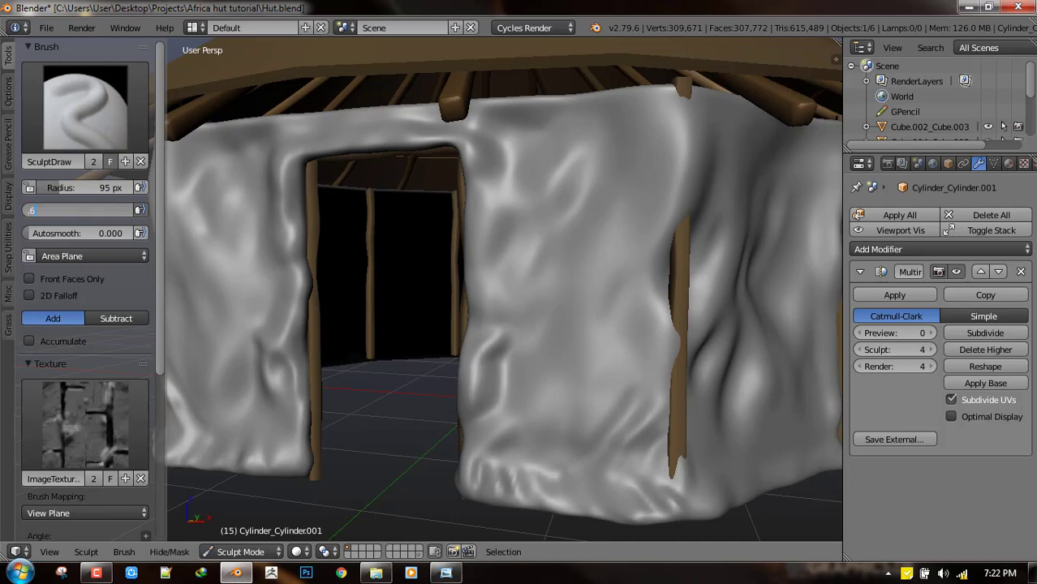
key(Return)
mouse_move(655, 391)
mouse_down()
mouse_move(725, 396)
mouse_move(737, 384)
mouse_up()
middle_drag(626, 394, 631, 391)
middle_drag(586, 356, 613, 345)
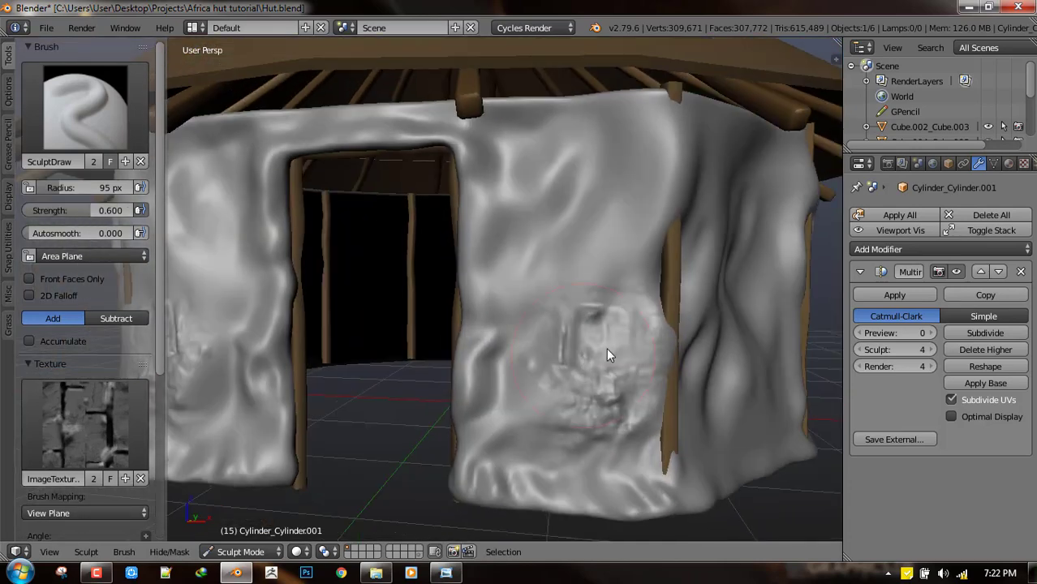
key(ctrl+z)
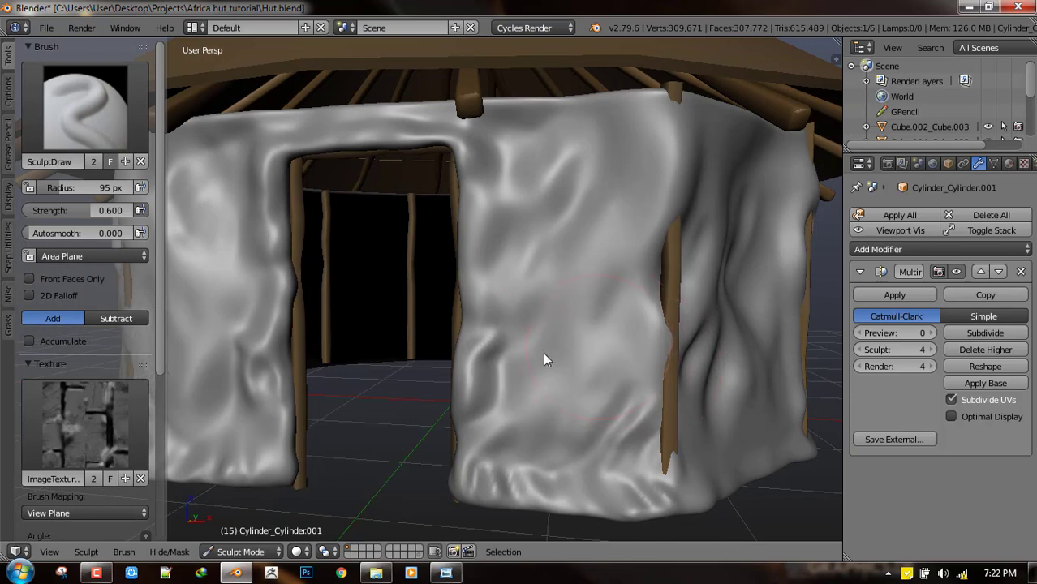
- Save the project over the existing Hut.blend file
middle_drag(614, 370, 628, 367)
key(ctrl+s)
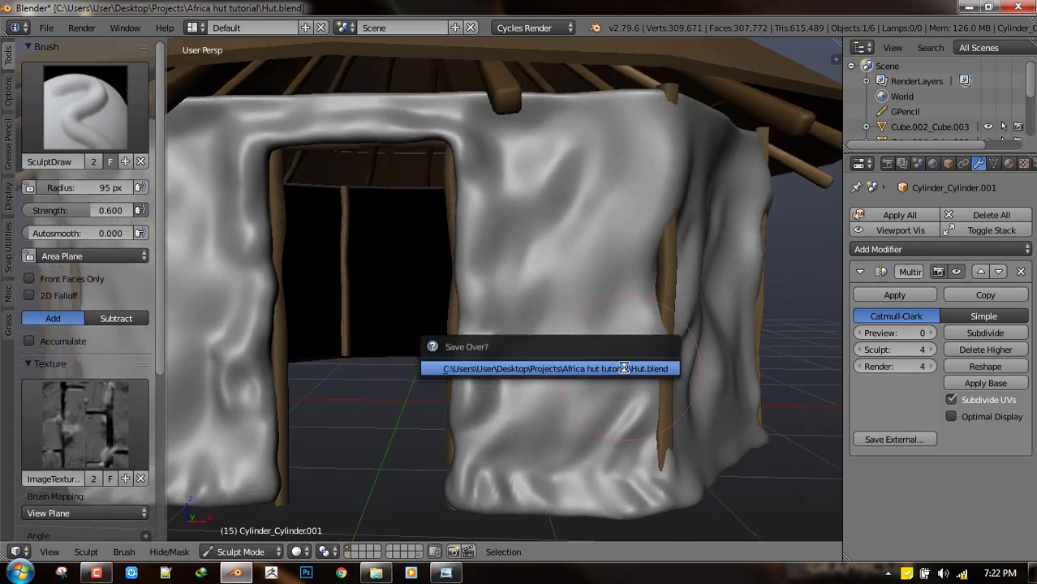
click(532, 366)
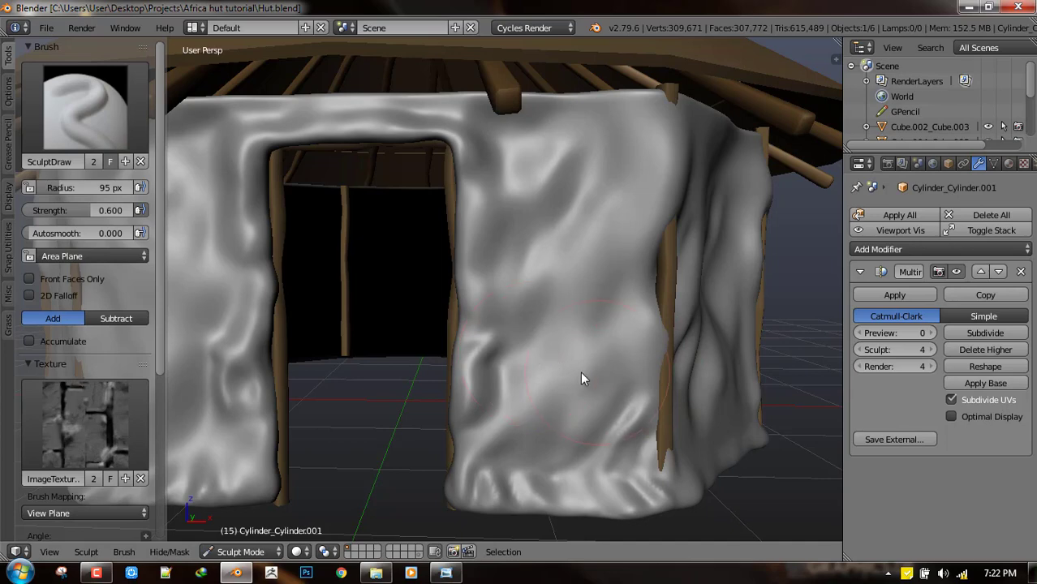
- Try several brick stamps at different heights on the front wall and undo them
middle_drag(599, 374, 577, 372)
mouse_move(563, 377)
mouse_down()
mouse_move(622, 371)
mouse_move(678, 287)
mouse_move(703, 327)
mouse_move(706, 410)
mouse_move(746, 375)
mouse_move(617, 257)
mouse_move(595, 250)
mouse_move(637, 379)
mouse_up()
scroll(637, 380, down, 1)
key(ctrl+z)
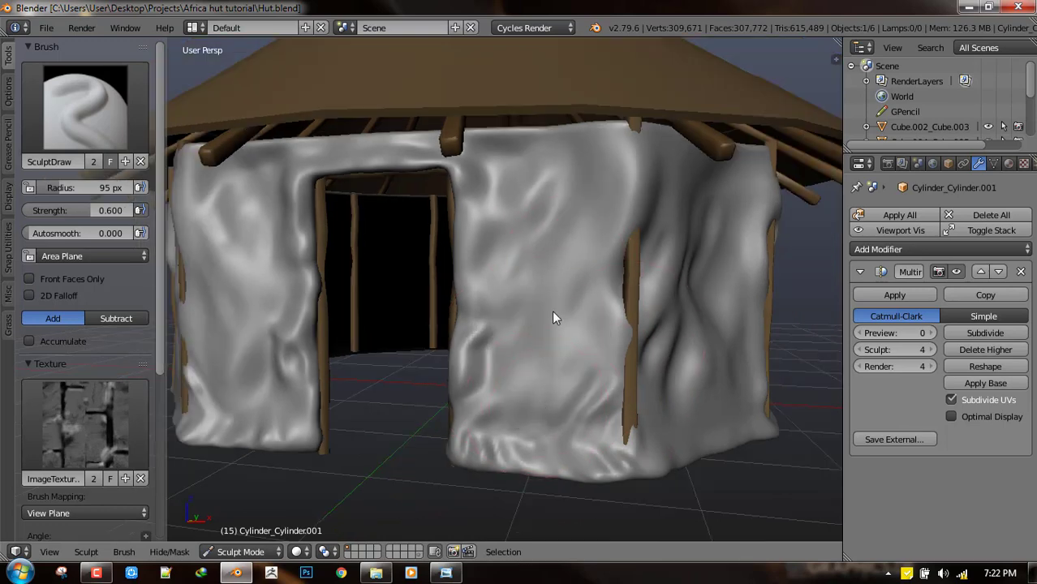
mouse_move(542, 393)
mouse_down()
mouse_move(561, 260)
mouse_move(521, 239)
mouse_move(414, 331)
mouse_move(401, 377)
mouse_up()
mouse_move(564, 248)
mouse_down()
mouse_move(532, 143)
mouse_move(479, 155)
mouse_move(422, 216)
mouse_move(415, 246)
mouse_up()
key(ctrl+z)
key(ctrl+z)
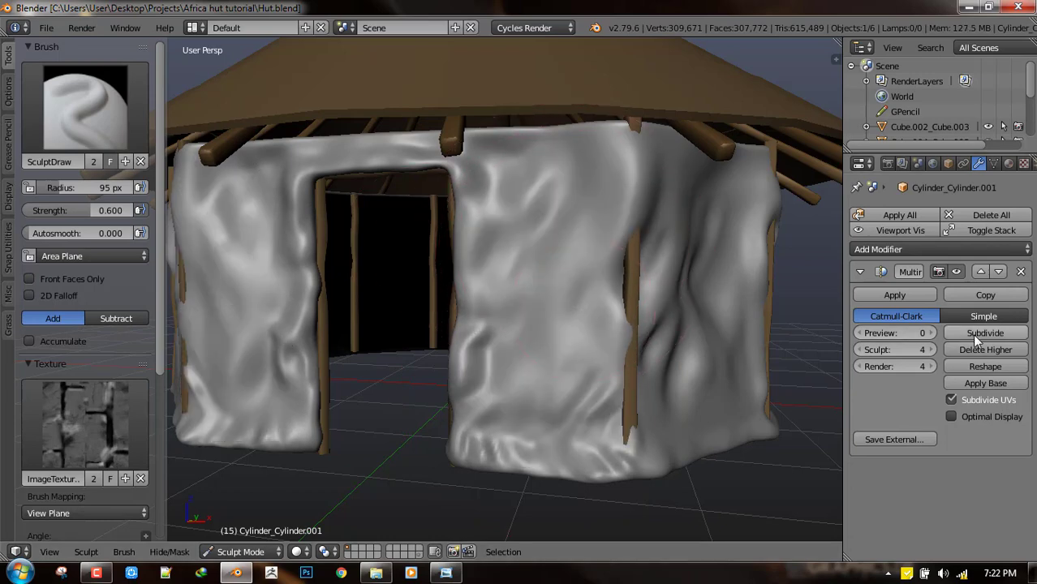
- Subdivide the Multiresolution modifier to level 5 and stamp the brick texture up the front wall between the doorway and the corner post
click(975, 335)
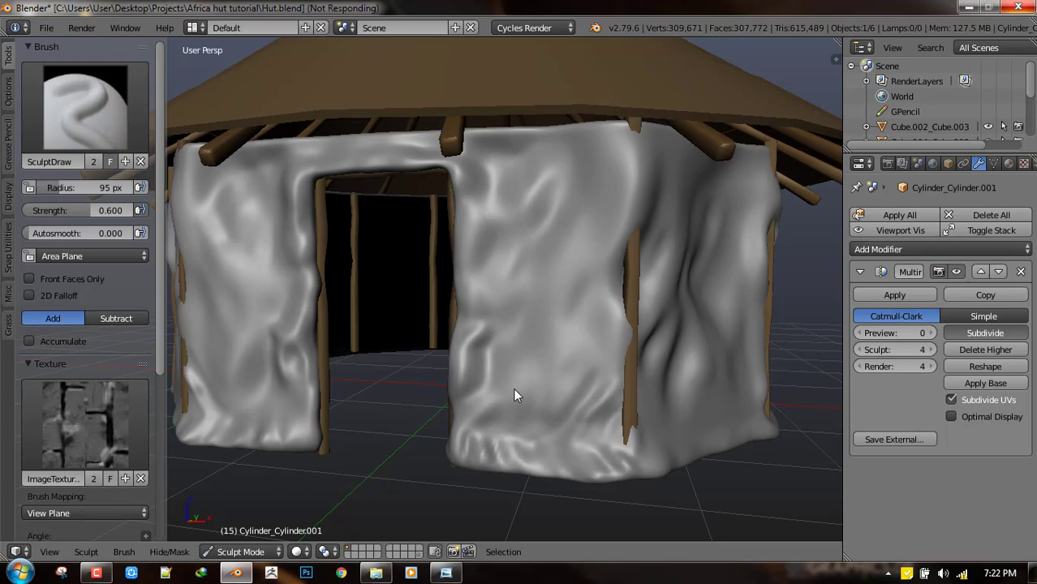
middle_drag(515, 395, 572, 371)
mouse_move(572, 370)
mouse_down()
mouse_move(611, 245)
mouse_move(573, 241)
mouse_move(573, 293)
mouse_move(573, 284)
mouse_up()
mouse_move(571, 224)
mouse_down()
mouse_move(580, 112)
mouse_move(570, 107)
mouse_up()
mouse_move(578, 237)
middle_down()
mouse_move(586, 232)
mouse_move(495, 345)
middle_up()
drag(472, 410, 460, 493)
drag(482, 327, 486, 415)
drag(486, 236, 486, 314)
drag(487, 163, 487, 255)
- Stamp the brick texture around the front corner post and onto the start of the side wall
middle_drag(487, 255, 715, 363)
drag(694, 442, 689, 476)
drag(617, 442, 612, 531)
mouse_move(676, 302)
mouse_down()
mouse_move(675, 395)
mouse_move(680, 373)
mouse_up()
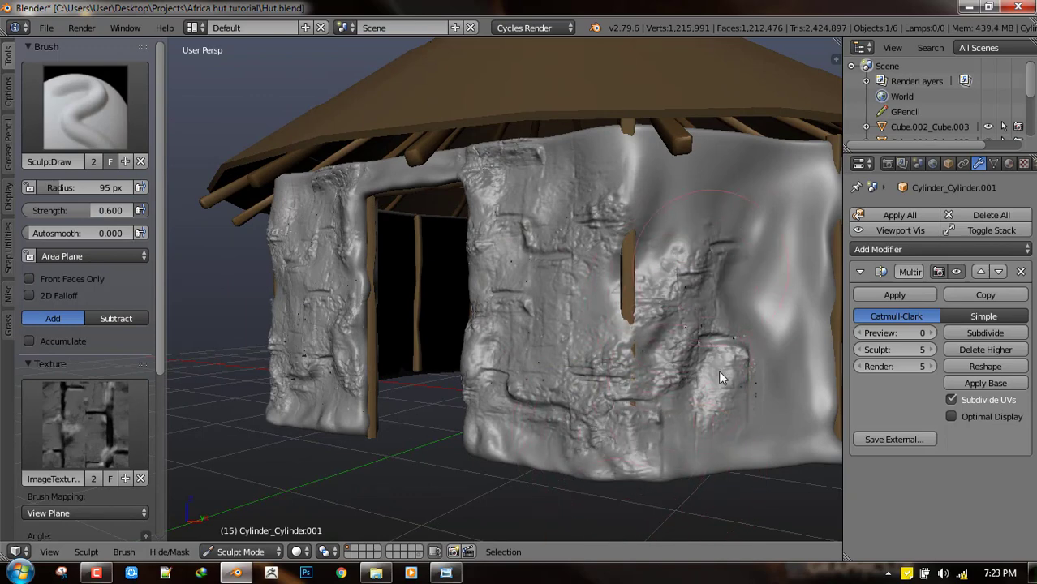
drag(682, 198, 672, 265)
drag(625, 158, 624, 215)
scroll(622, 258, down, 2)
middle_drag(622, 258, 680, 297)
scroll(679, 297, up, 4)
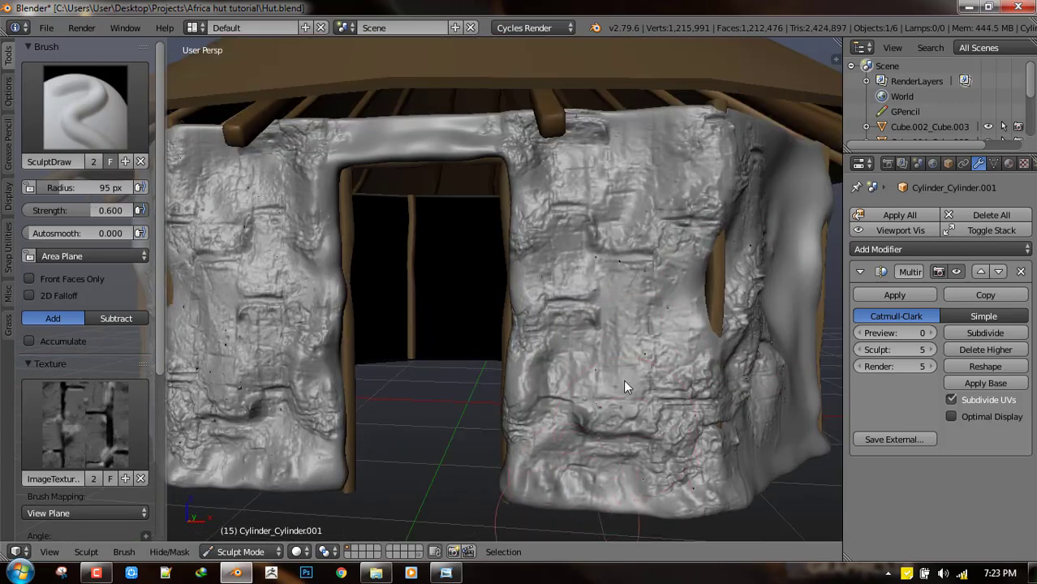
- Cover the side wall between the front corner post and the next exposed post with brick stamps
scroll(600, 380, down, 3)
middle_drag(597, 381, 669, 317)
drag(675, 265, 821, 292)
mouse_move(625, 312)
middle_down()
mouse_move(645, 291)
mouse_move(619, 294)
middle_up()
mouse_move(700, 313)
mouse_down()
mouse_move(575, 295)
mouse_move(632, 300)
mouse_move(572, 312)
mouse_move(554, 337)
mouse_move(576, 344)
mouse_move(553, 380)
mouse_move(627, 412)
mouse_up()
middle_drag(609, 410, 520, 367)
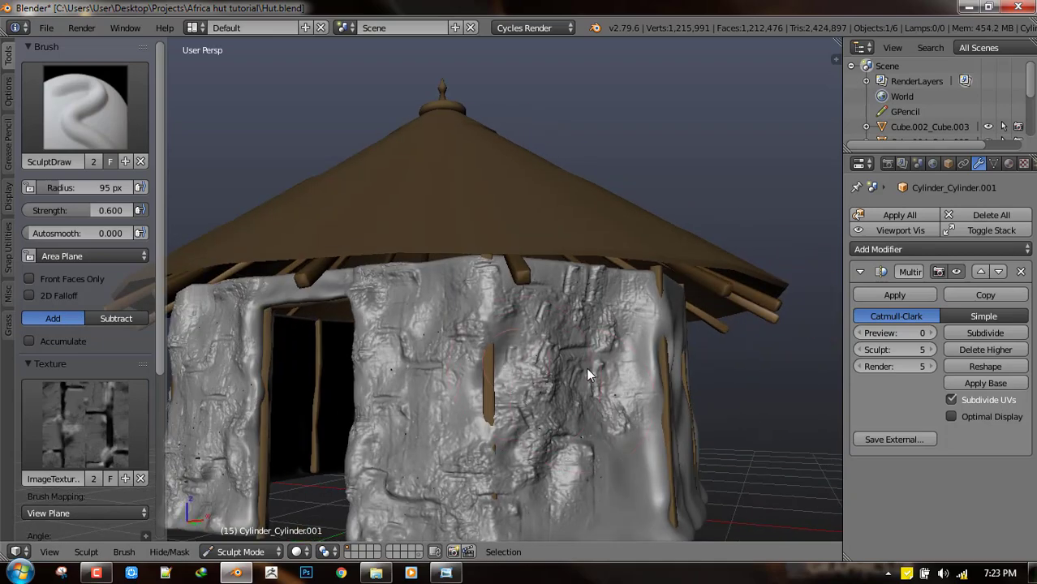
mouse_move(585, 371)
middle_down()
mouse_move(554, 407)
mouse_move(580, 243)
mouse_move(584, 326)
mouse_move(620, 352)
mouse_move(487, 396)
middle_up()
mouse_move(488, 390)
mouse_down()
mouse_move(570, 385)
mouse_move(380, 377)
mouse_move(435, 380)
mouse_up()
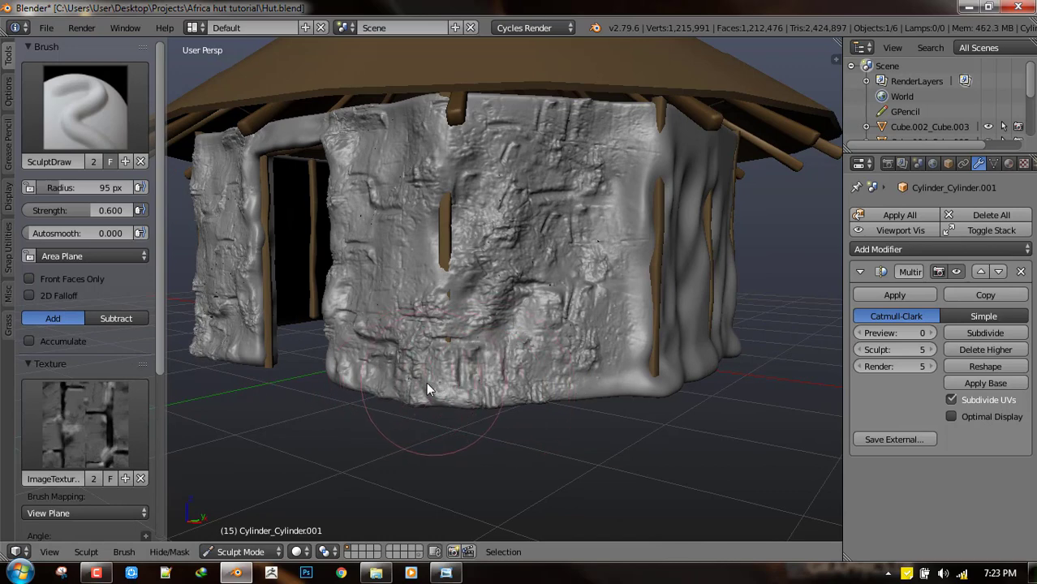
- Extend the brick stamps around the second exposed post onto the adjoining smooth wall
mouse_move(424, 382)
middle_down()
mouse_move(457, 379)
mouse_move(332, 381)
middle_up()
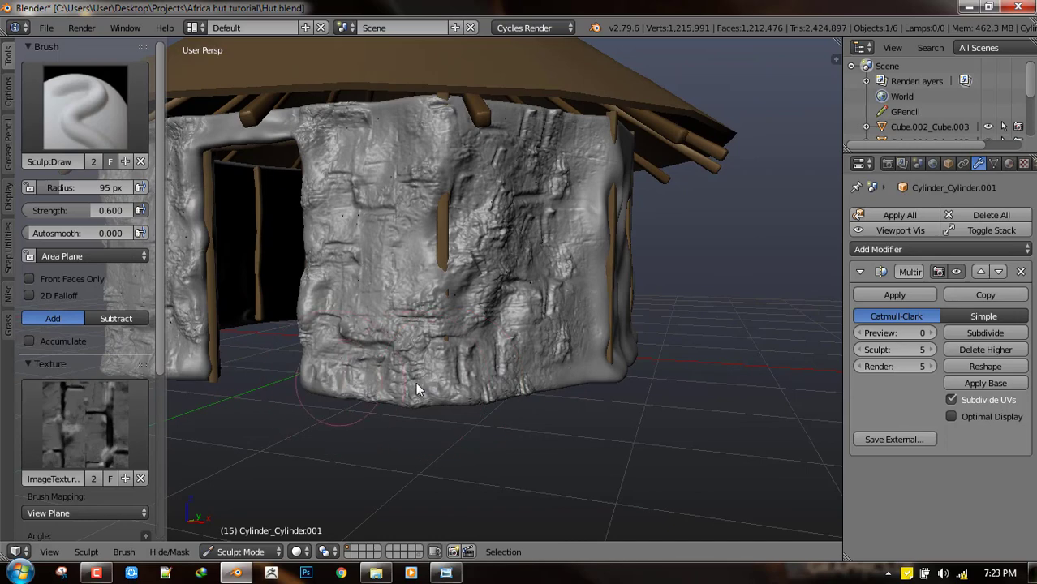
mouse_move(550, 351)
middle_down()
mouse_move(526, 357)
mouse_move(569, 365)
mouse_move(623, 280)
middle_up()
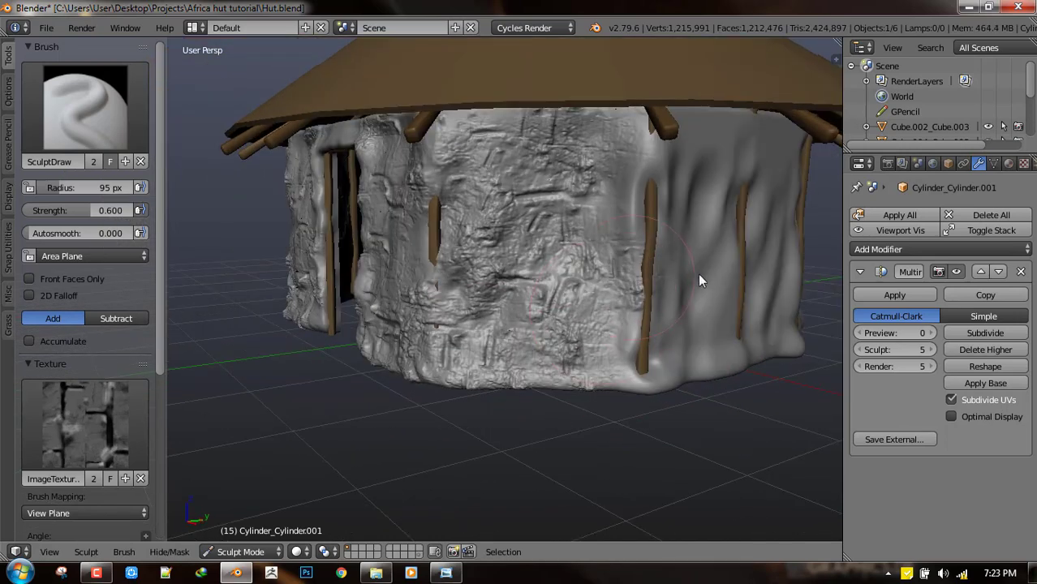
mouse_move(591, 315)
middle_down()
mouse_move(596, 258)
mouse_move(633, 234)
mouse_move(610, 208)
middle_up()
drag(654, 211, 663, 211)
middle_drag(610, 253, 578, 270)
mouse_move(663, 211)
mouse_down()
mouse_move(729, 239)
mouse_move(745, 231)
mouse_move(741, 220)
mouse_up()
mouse_move(731, 316)
mouse_down()
mouse_move(734, 309)
mouse_move(673, 364)
mouse_move(748, 354)
mouse_move(616, 407)
mouse_move(657, 426)
mouse_move(685, 389)
mouse_move(714, 388)
mouse_up()
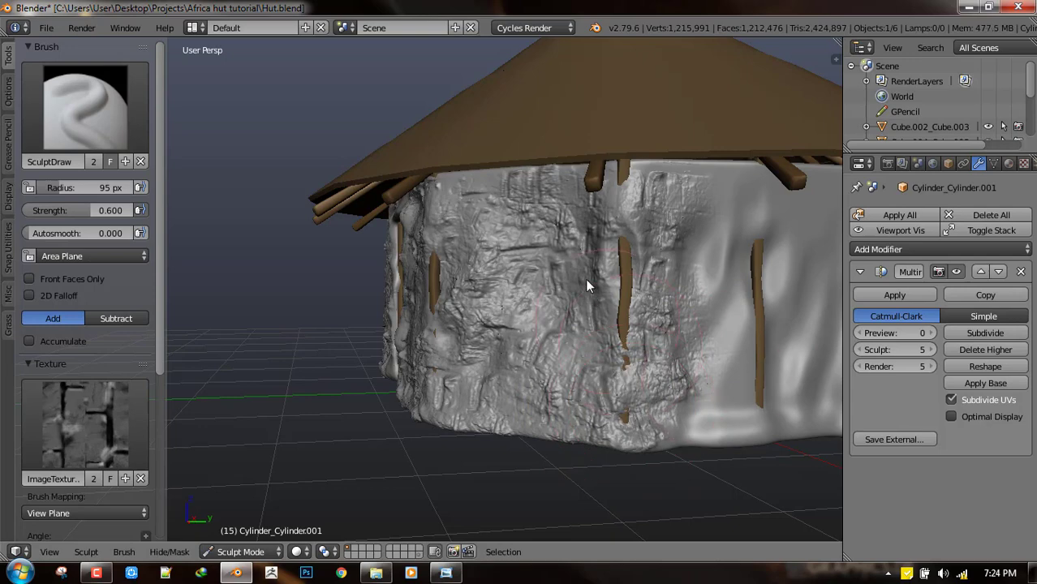
- Stamp the brick texture from top to base around the third exposed post and on toward the fourth
scroll(612, 346, down, 2)
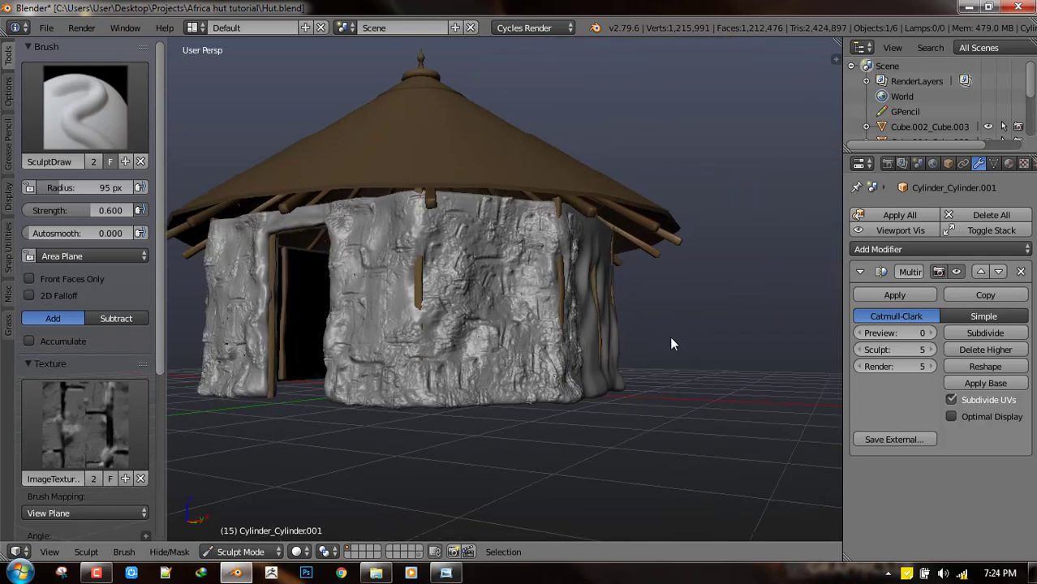
middle_drag(673, 337, 643, 337)
drag(474, 209, 557, 212)
middle_drag(575, 300, 592, 352)
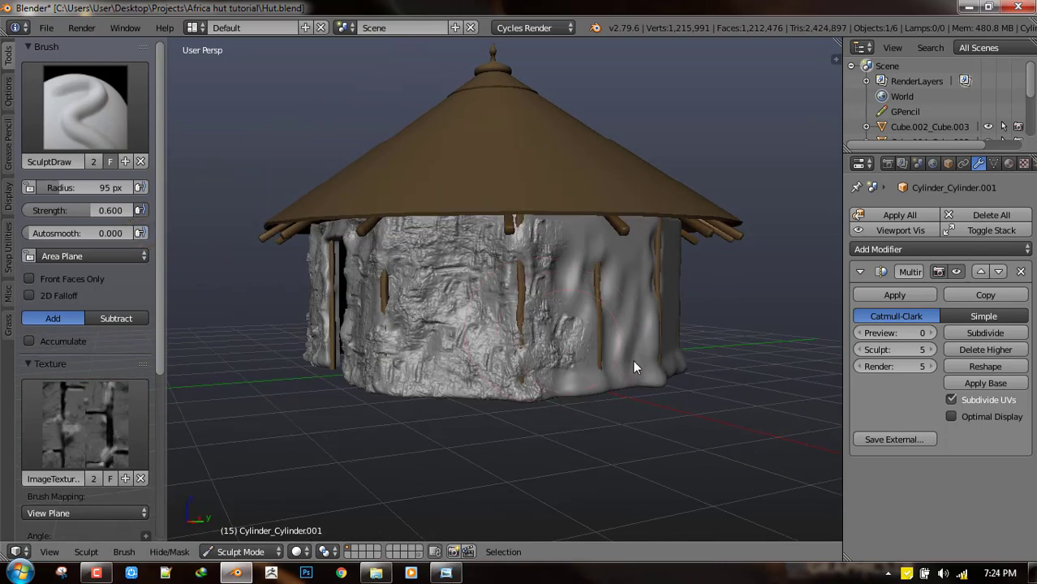
middle_drag(577, 284, 560, 280)
scroll(580, 280, up, 1)
middle_drag(633, 280, 616, 281)
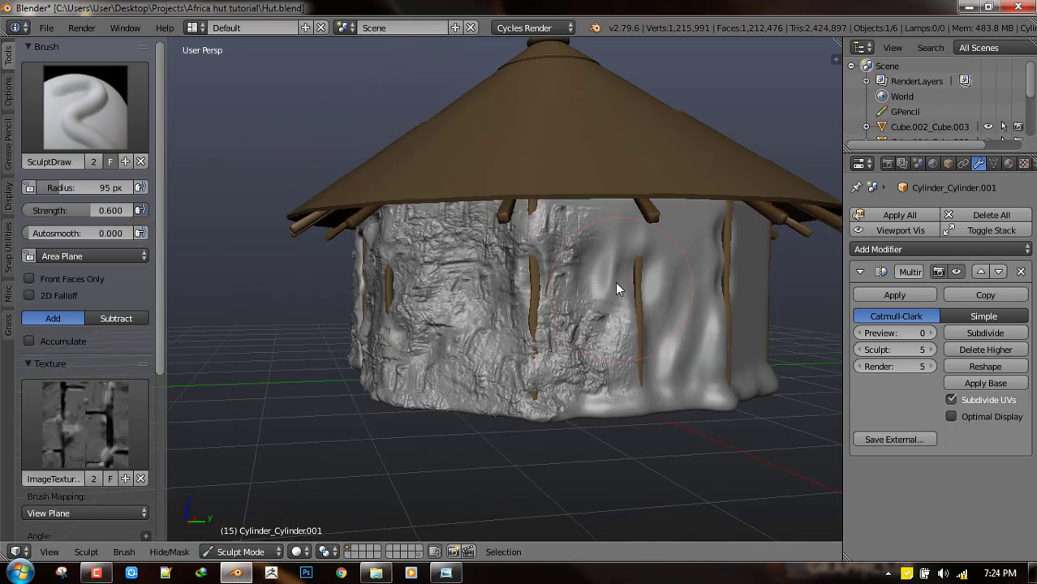
middle_drag(625, 239, 604, 214)
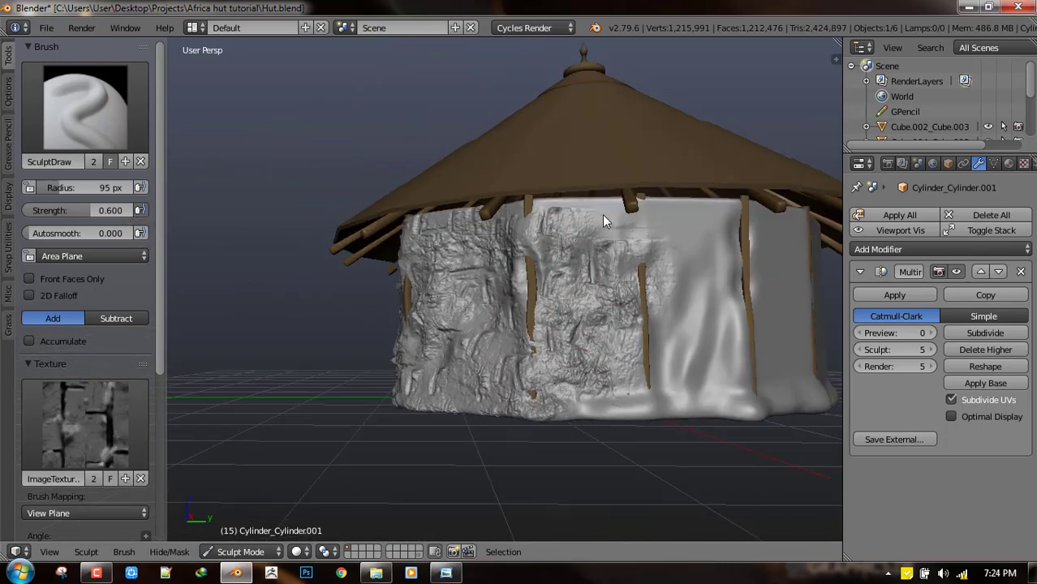
drag(605, 214, 619, 224)
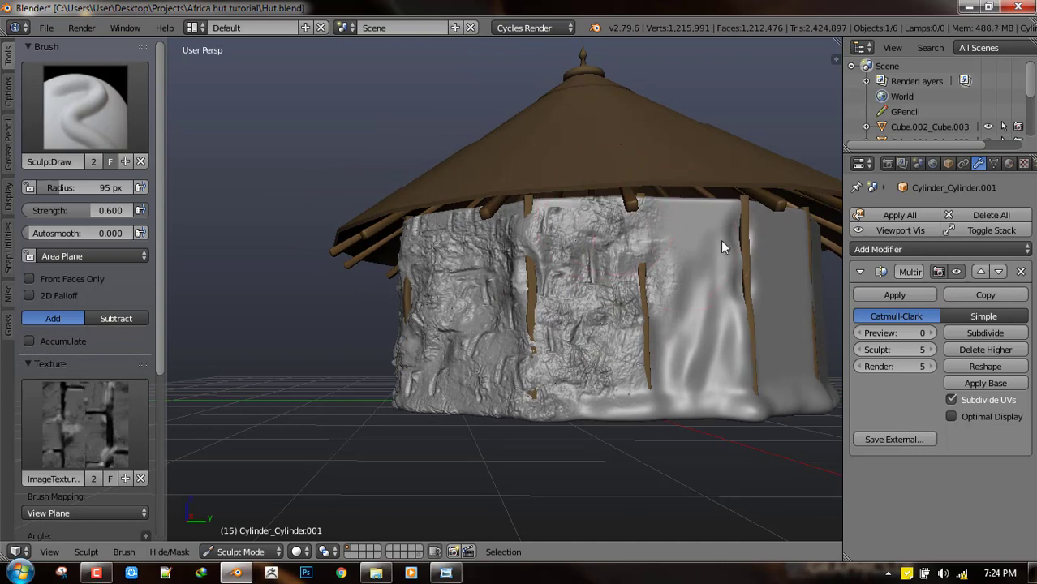
mouse_move(728, 250)
mouse_down()
mouse_move(743, 246)
mouse_move(697, 212)
mouse_move(745, 218)
mouse_move(707, 307)
mouse_move(752, 352)
mouse_move(728, 367)
mouse_move(761, 368)
mouse_move(647, 391)
mouse_move(711, 419)
mouse_move(581, 404)
mouse_move(671, 431)
mouse_move(649, 398)
mouse_up()
- Stamp the brick texture on the upper wall around the fourth exposed post
mouse_move(649, 397)
middle_down()
mouse_move(656, 351)
mouse_move(450, 307)
mouse_move(478, 289)
middle_up()
mouse_move(477, 289)
mouse_down()
mouse_move(547, 247)
mouse_move(593, 238)
mouse_move(591, 226)
mouse_move(431, 216)
mouse_move(500, 232)
mouse_up()
mouse_move(456, 299)
middle_down()
mouse_move(495, 308)
mouse_move(541, 263)
middle_up()
drag(522, 276, 591, 294)
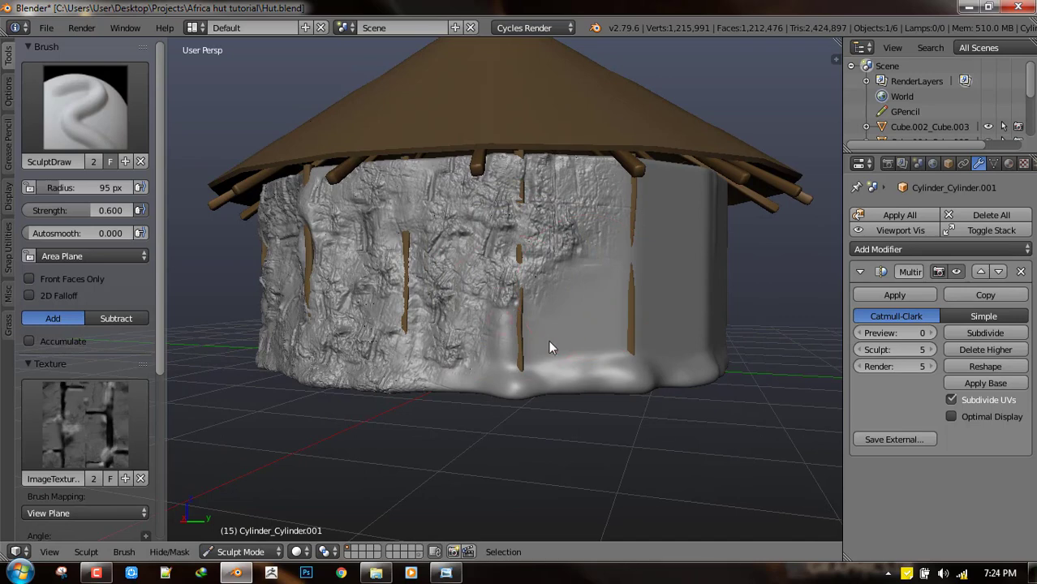
- Fill the lower wall beside the fourth post and the area around the fifth post with brick stamps
mouse_move(552, 349)
mouse_down()
mouse_move(579, 347)
mouse_move(494, 377)
mouse_move(562, 403)
mouse_up()
middle_drag(561, 376, 525, 379)
drag(562, 311, 653, 335)
middle_drag(607, 301, 639, 231)
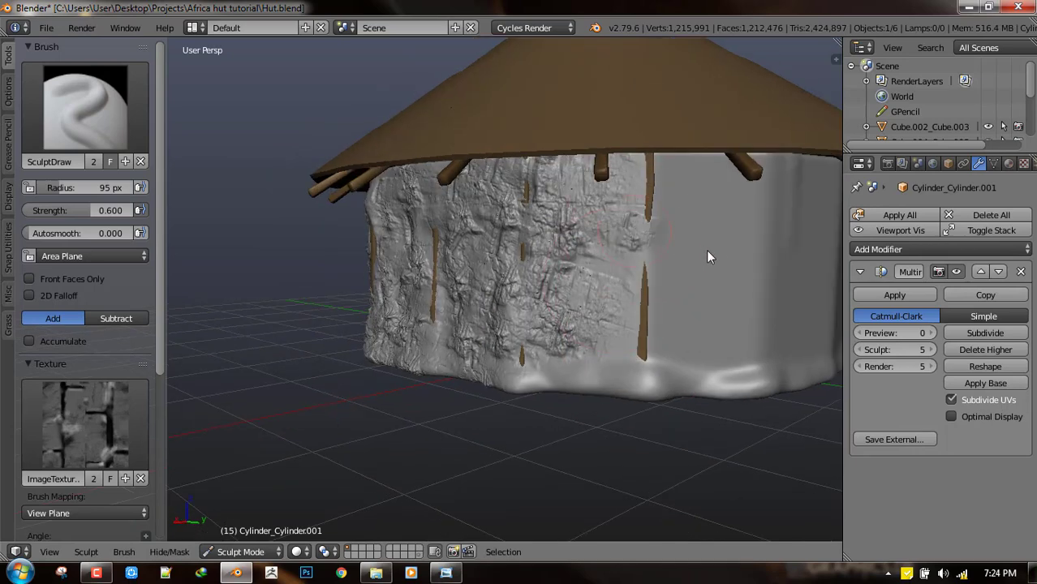
mouse_move(709, 258)
mouse_down()
mouse_move(725, 253)
mouse_move(666, 174)
mouse_move(734, 188)
mouse_move(723, 184)
mouse_move(633, 310)
mouse_move(724, 296)
mouse_move(705, 322)
mouse_move(596, 376)
mouse_move(706, 378)
mouse_up()
middle_drag(595, 370, 546, 384)
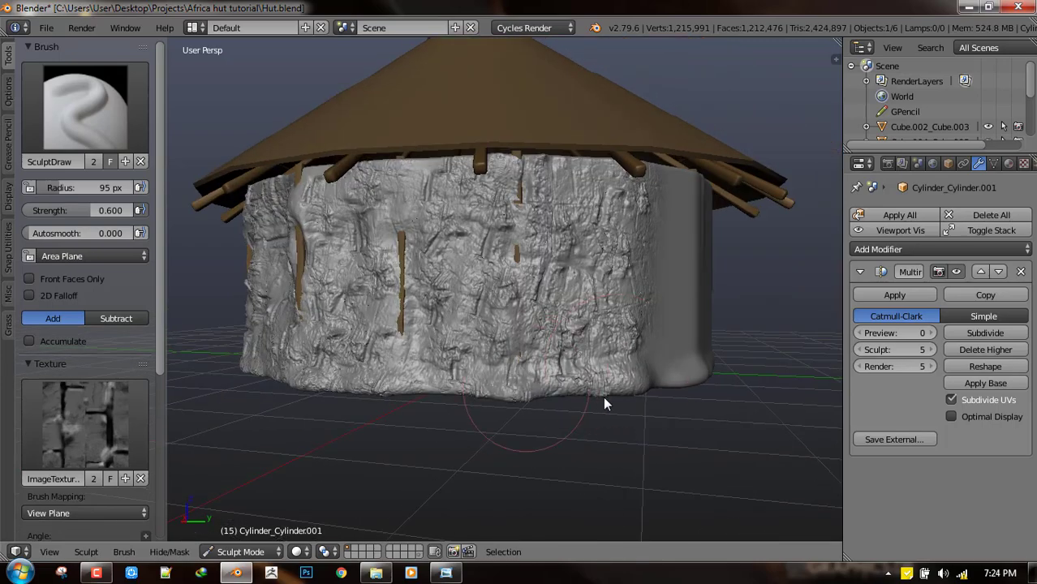
- Stamp overlapping brick patterns on the smooth rear wall beyond the last exposed post and blend them into the textured area
scroll(593, 324, up, 8)
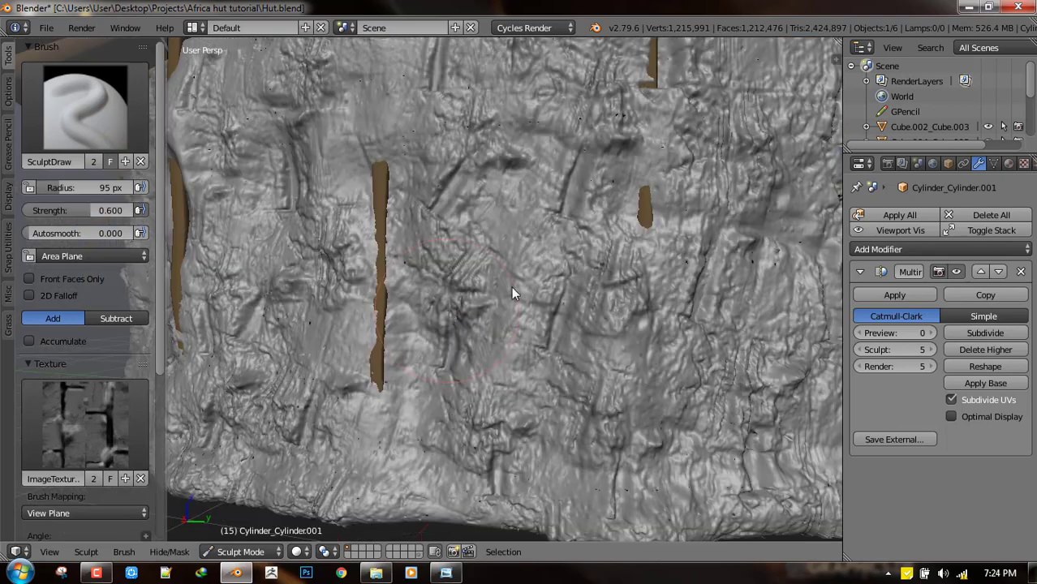
scroll(520, 284, down, 4)
shift+middle_drag(739, 227, 664, 278)
mouse_move(735, 272)
middle_down()
mouse_move(546, 258)
mouse_move(614, 224)
middle_up()
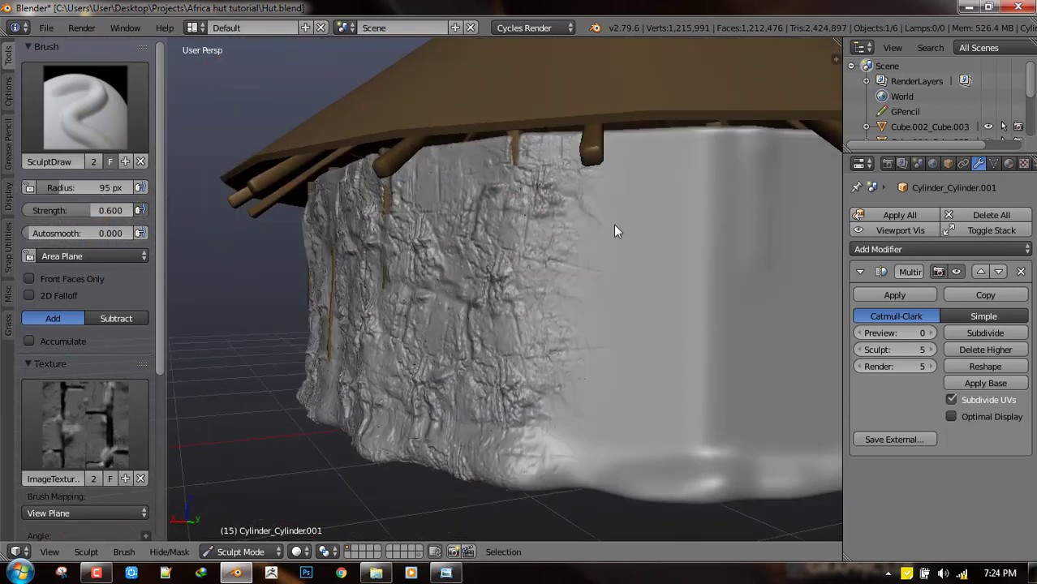
click(755, 196)
click(777, 291)
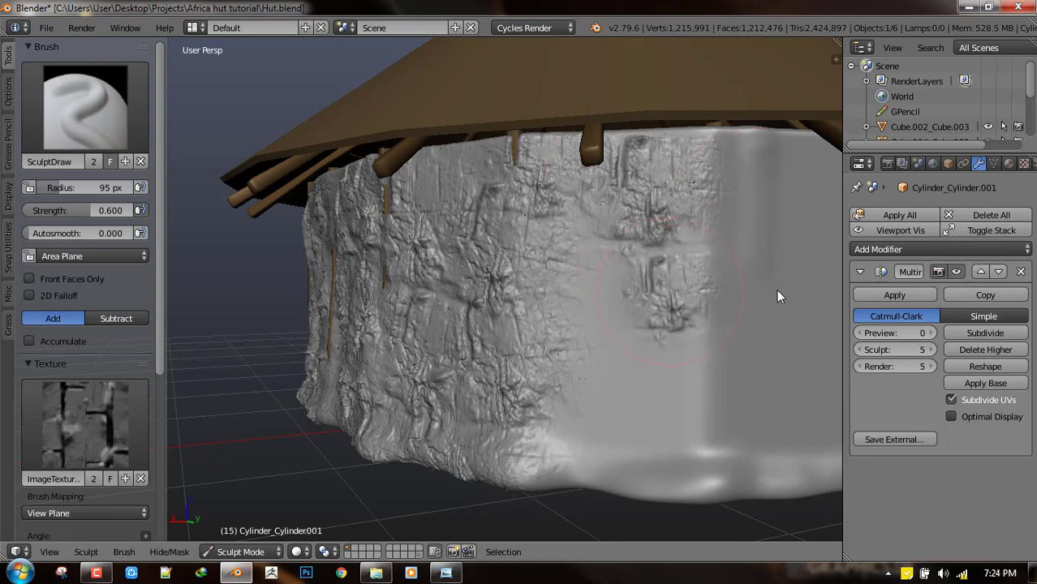
click(636, 387)
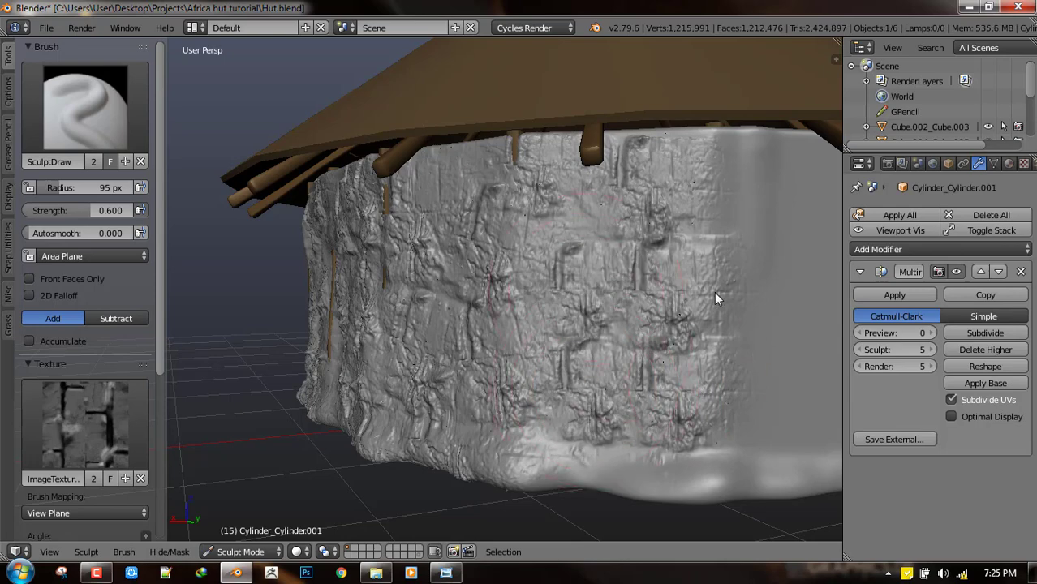
click(560, 190)
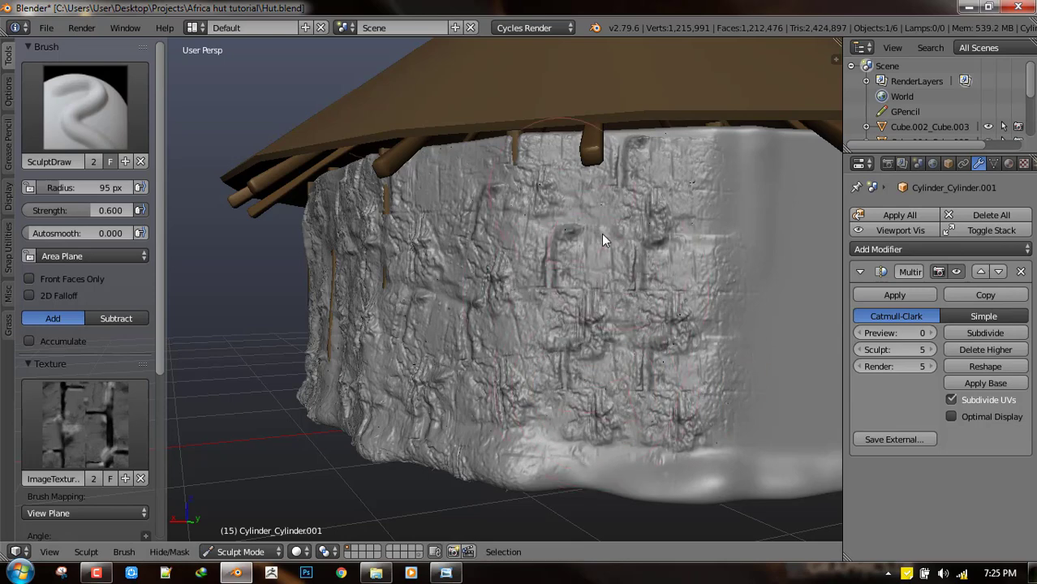
click(513, 278)
middle_drag(571, 239, 484, 201)
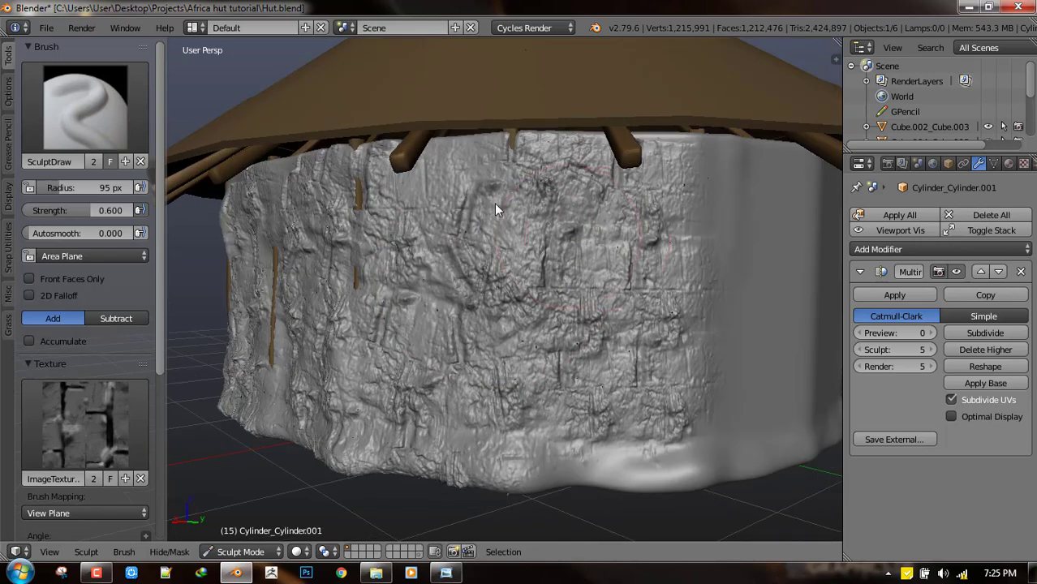
click(432, 253)
- Turn off the X mirror symmetry for the sculpt brush
scroll(520, 233, down, 4)
middle_drag(555, 307, 654, 269)
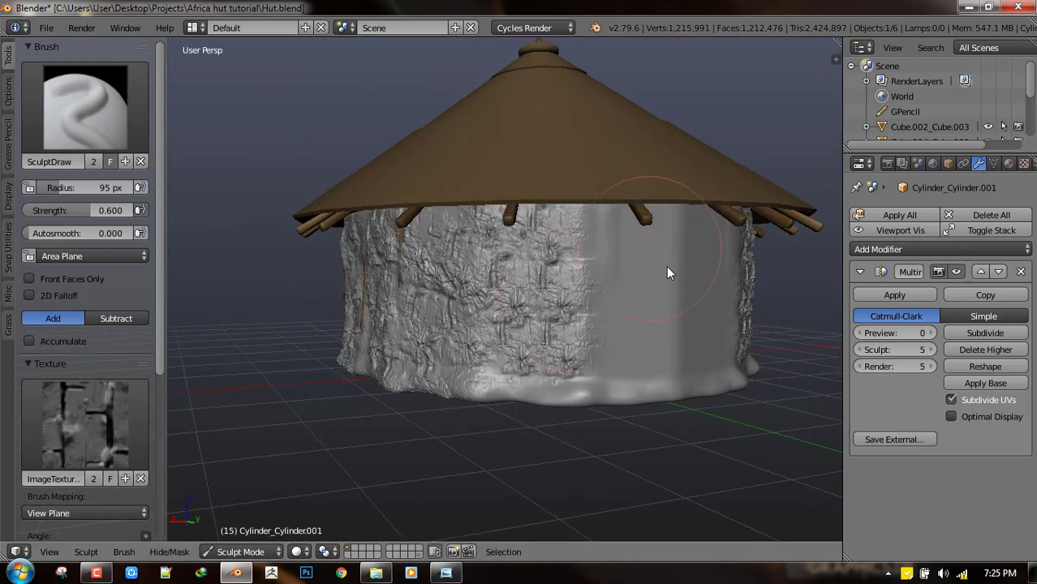
click(715, 306)
scroll(69, 479, down, 7)
click(58, 514)
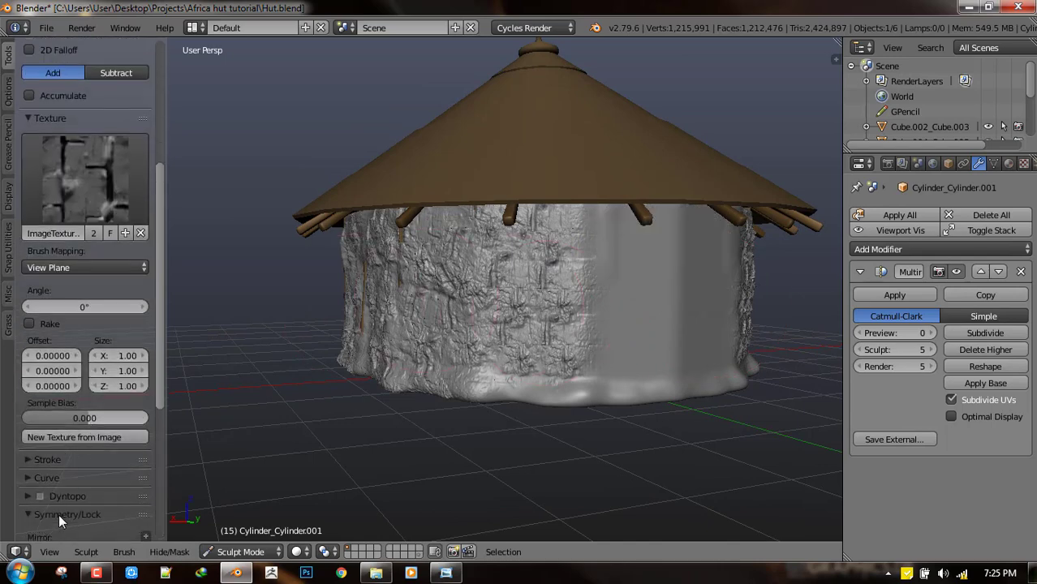
scroll(49, 487, down, 3)
- Cover the remaining smooth middle section of the rear wall with brick-texture stamps down to the base
middle_drag(601, 288, 662, 244)
drag(661, 244, 694, 258)
drag(638, 344, 646, 409)
drag(709, 345, 711, 418)
drag(557, 388, 709, 389)
middle_drag(640, 376, 690, 287)
drag(620, 287, 711, 294)
drag(652, 354, 720, 370)
mouse_move(630, 410)
mouse_down()
mouse_move(794, 428)
mouse_move(779, 422)
mouse_up()
middle_drag(597, 361, 575, 392)
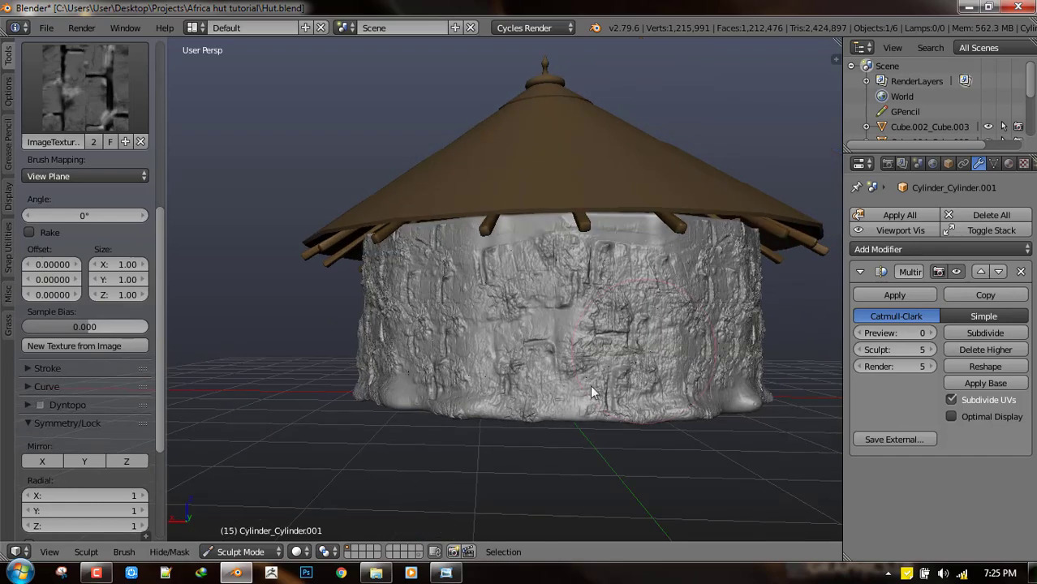
- Stamp brick texture over the remaining smooth lower areas of the rear wall and along its base
middle_drag(575, 342, 578, 250)
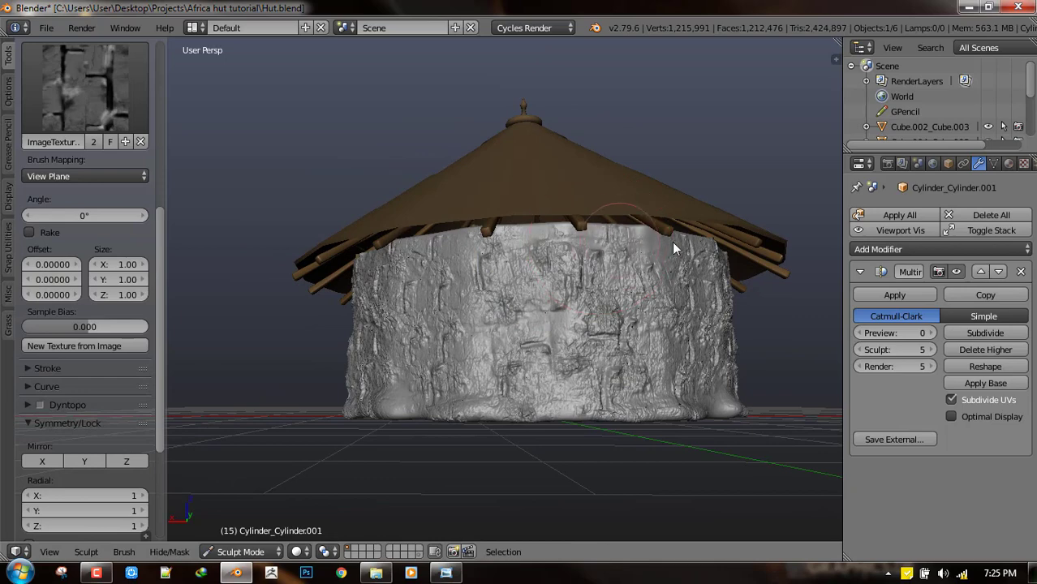
middle_drag(668, 249, 672, 245)
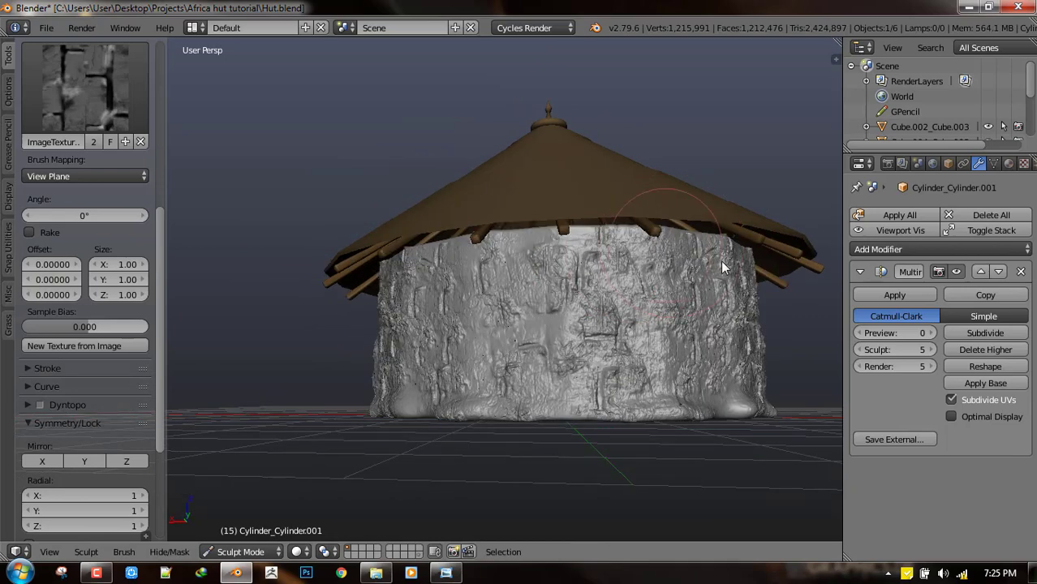
middle_drag(458, 292, 554, 243)
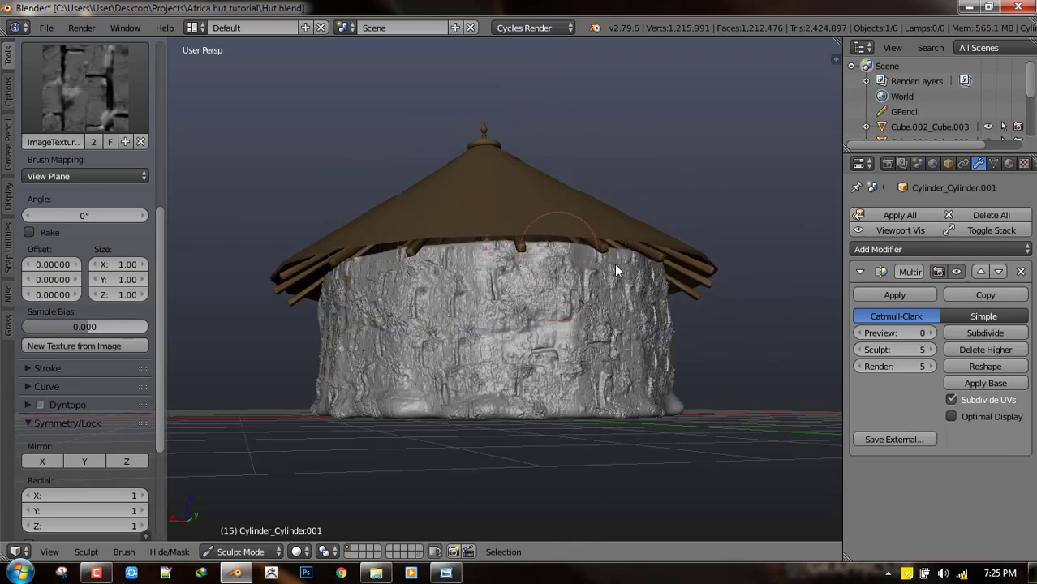
scroll(573, 285, up, 2)
drag(619, 353, 690, 372)
mouse_move(560, 378)
middle_down()
mouse_move(522, 418)
mouse_move(544, 372)
middle_up()
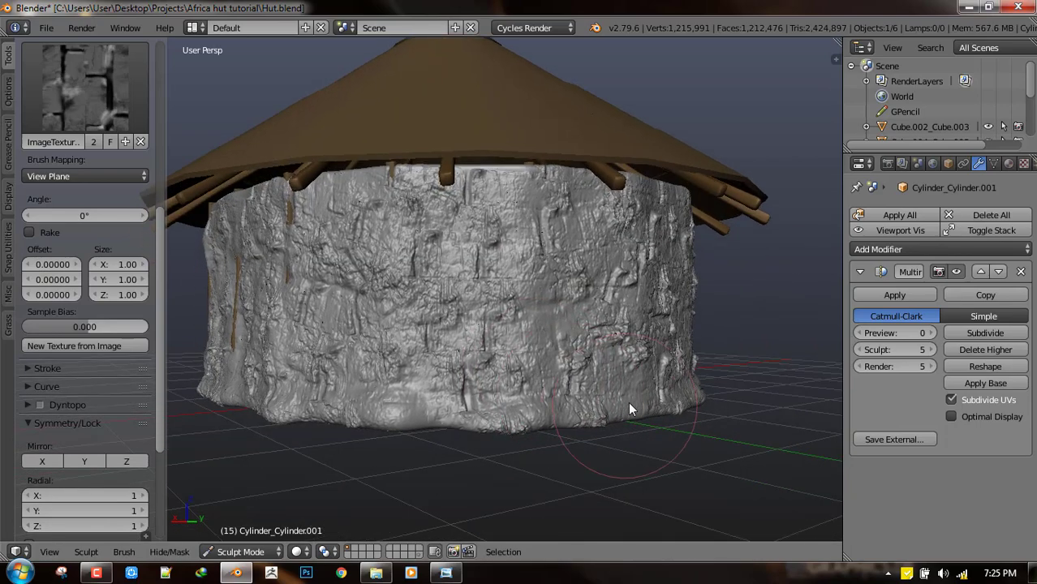
middle_drag(523, 417, 511, 422)
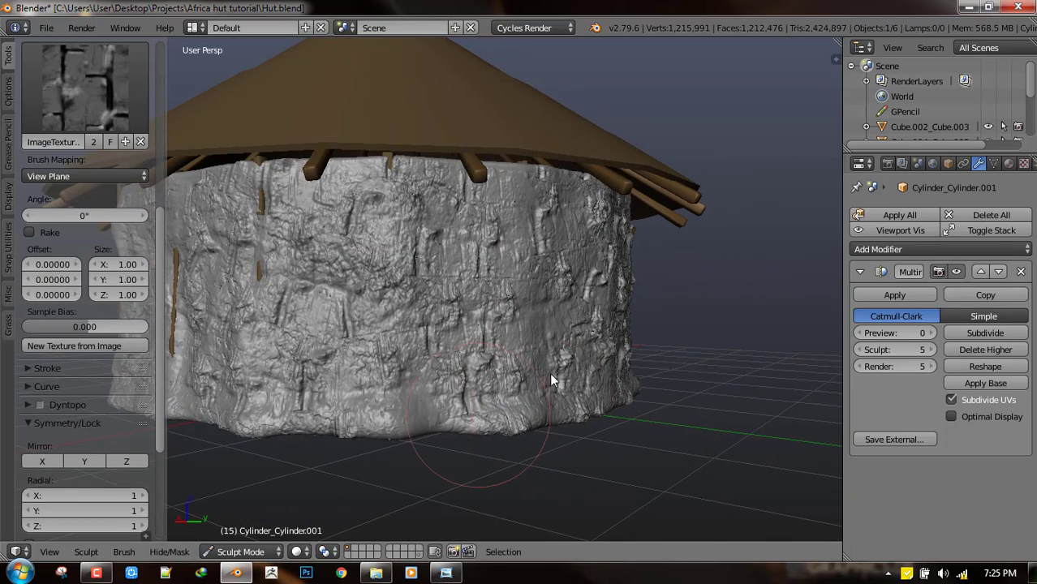
scroll(551, 372, up, 2)
drag(462, 445, 608, 463)
scroll(593, 450, down, 1)
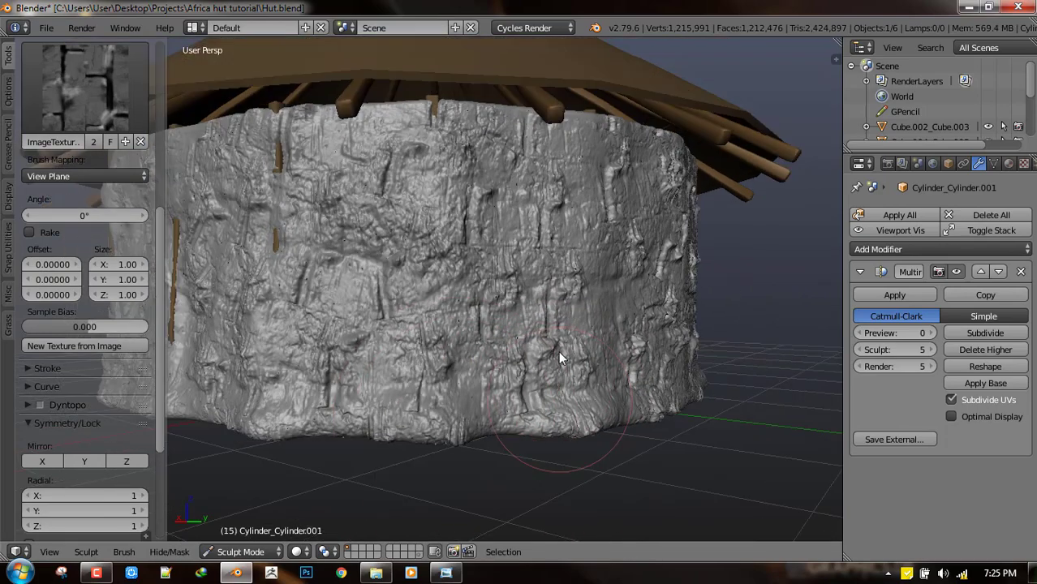
- Stamp brick texture on the upper side wall beside the exposed wooden post
middle_drag(559, 349, 522, 356)
scroll(522, 355, down, 1)
scroll(523, 356, up, 1)
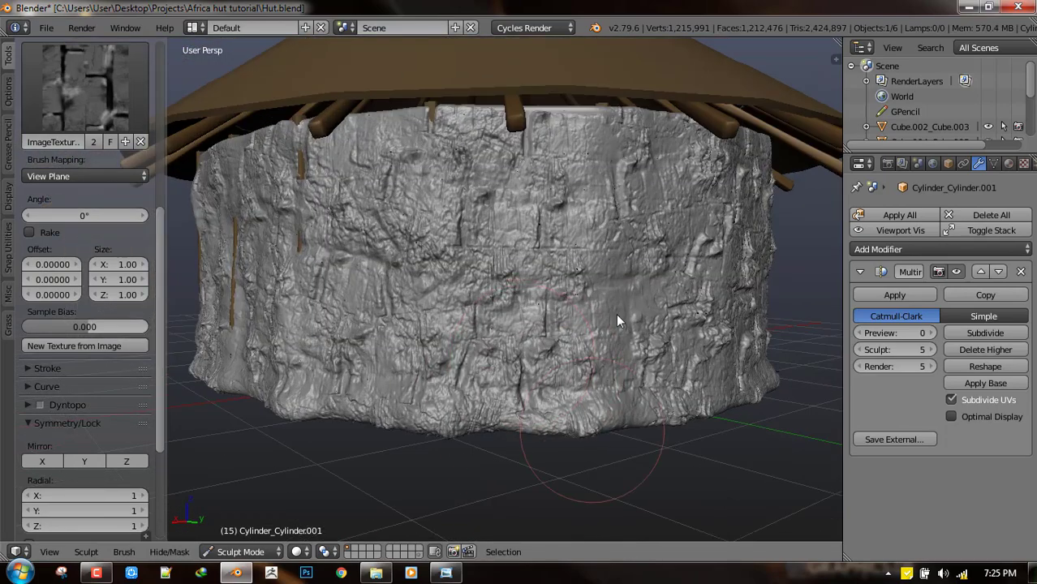
scroll(619, 345, down, 3)
middle_drag(498, 307, 560, 305)
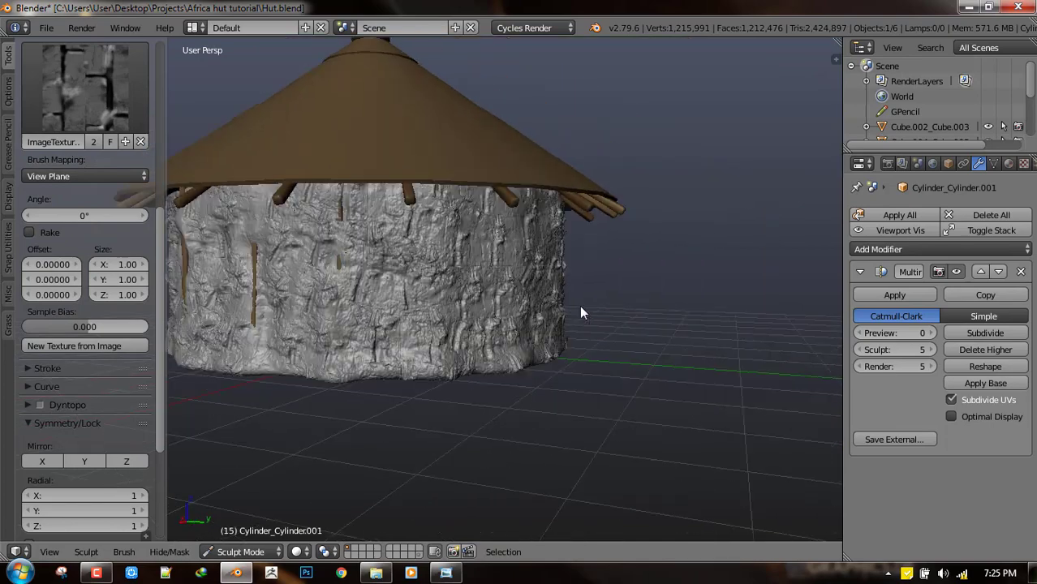
scroll(557, 305, up, 1)
shift+middle_drag(414, 290, 592, 288)
middle_drag(448, 290, 510, 290)
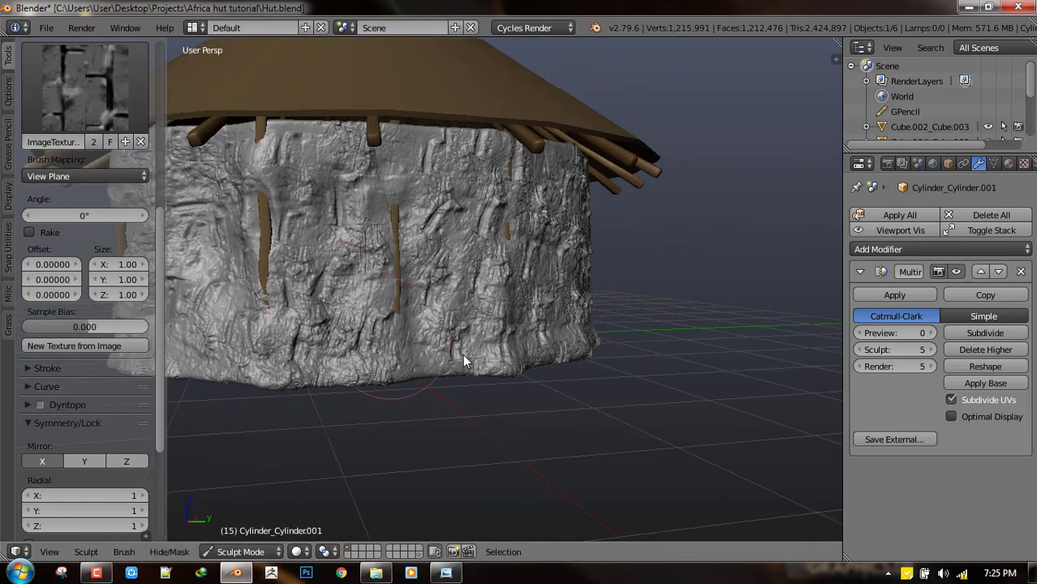
mouse_move(392, 182)
mouse_down()
mouse_move(396, 195)
mouse_move(475, 226)
mouse_up()
- Add brick-texture strokes to the front wall panel near the doorway
scroll(609, 261, down, 4)
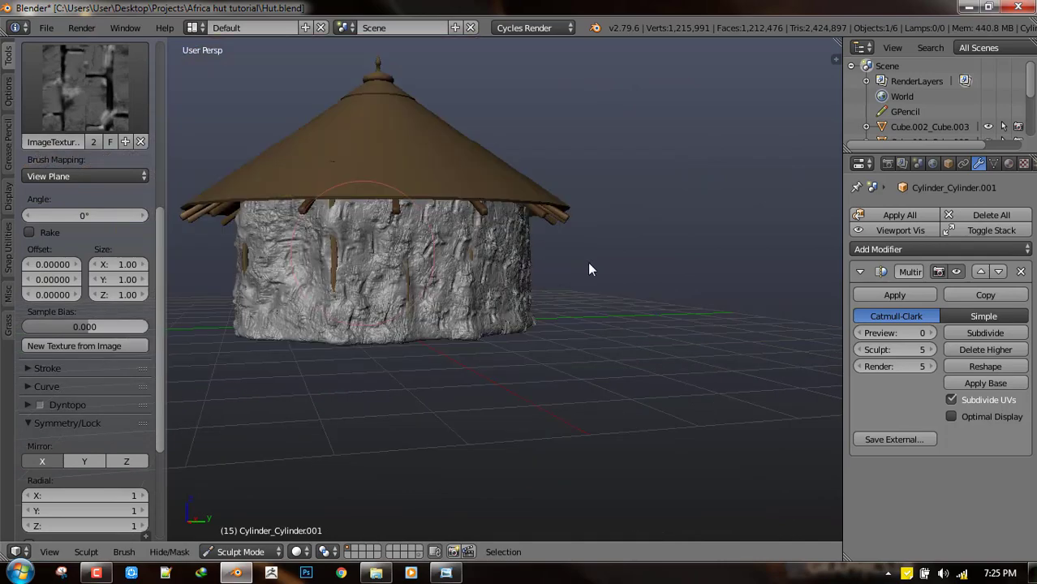
middle_drag(609, 261, 517, 263)
drag(575, 293, 583, 293)
drag(530, 190, 545, 265)
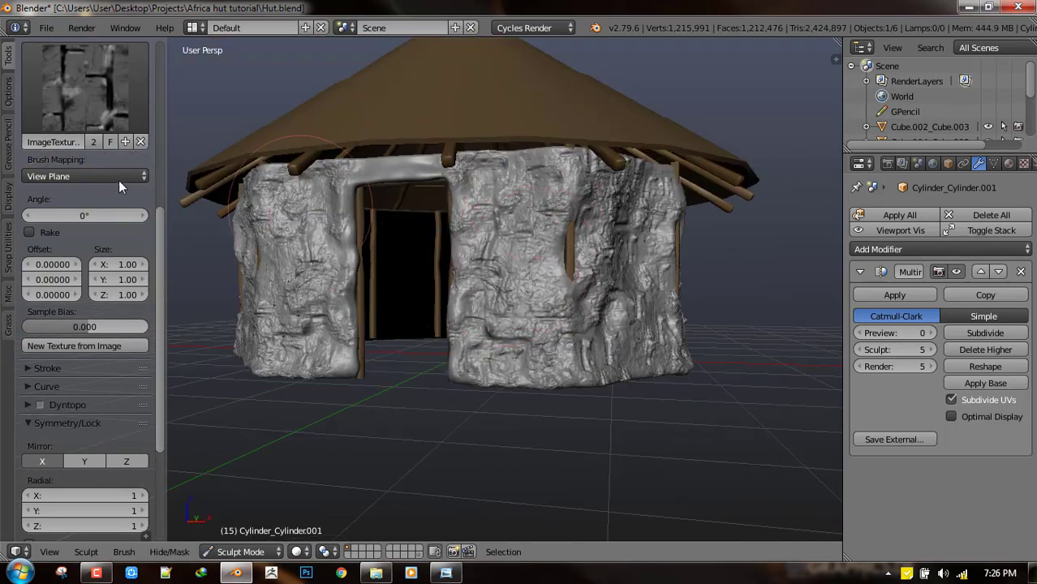
- Switch the sculpt brush's texture to the image with the thin vertical crack
scroll(115, 178, up, 3)
scroll(83, 405, down, 2)
click(87, 133)
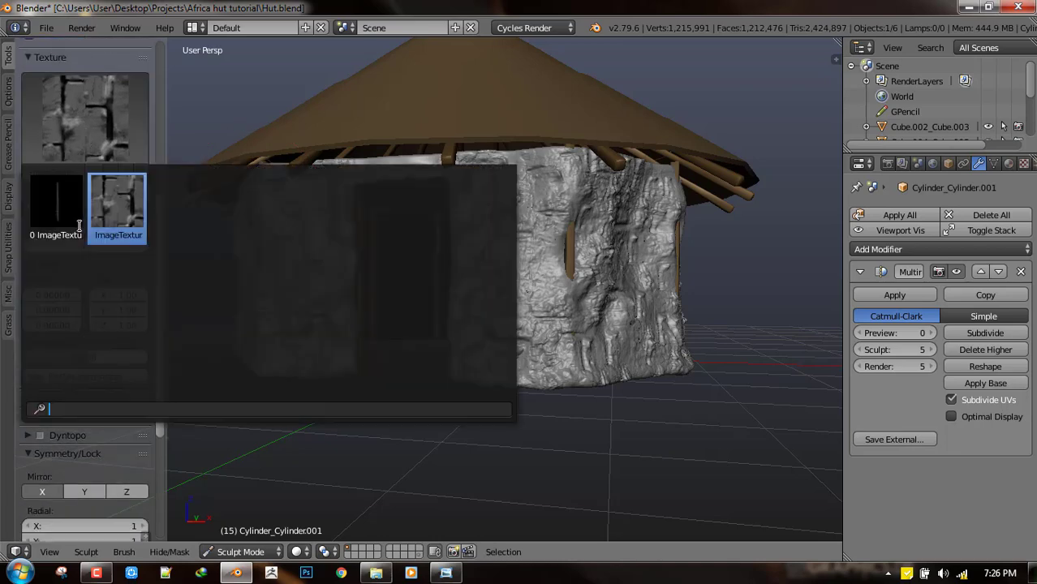
click(79, 229)
- Draw thin crack strokes on the wall panel between the doorway and the first exposed post
scroll(560, 220, up, 3)
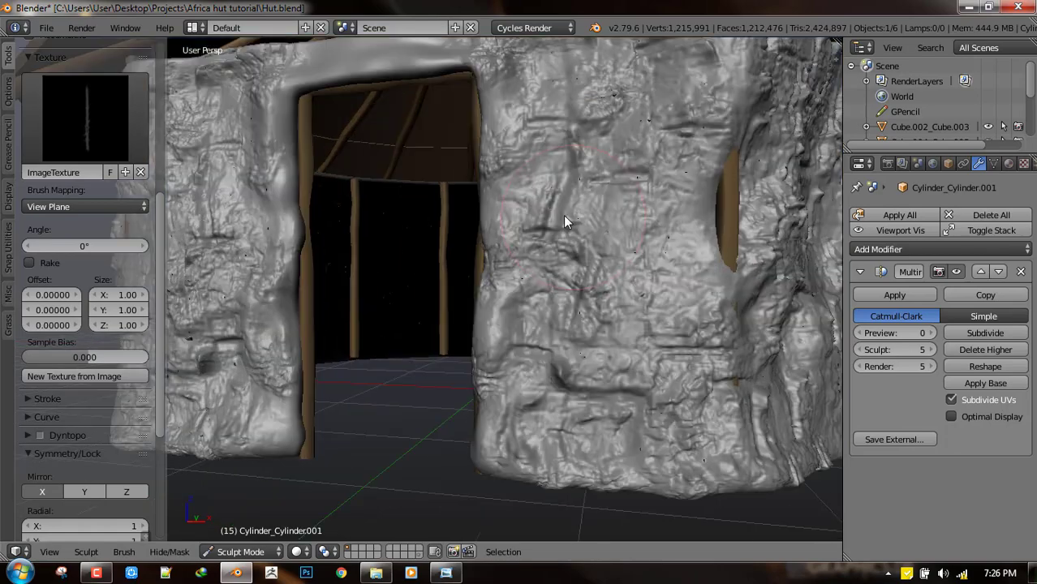
scroll(650, 228, down, 1)
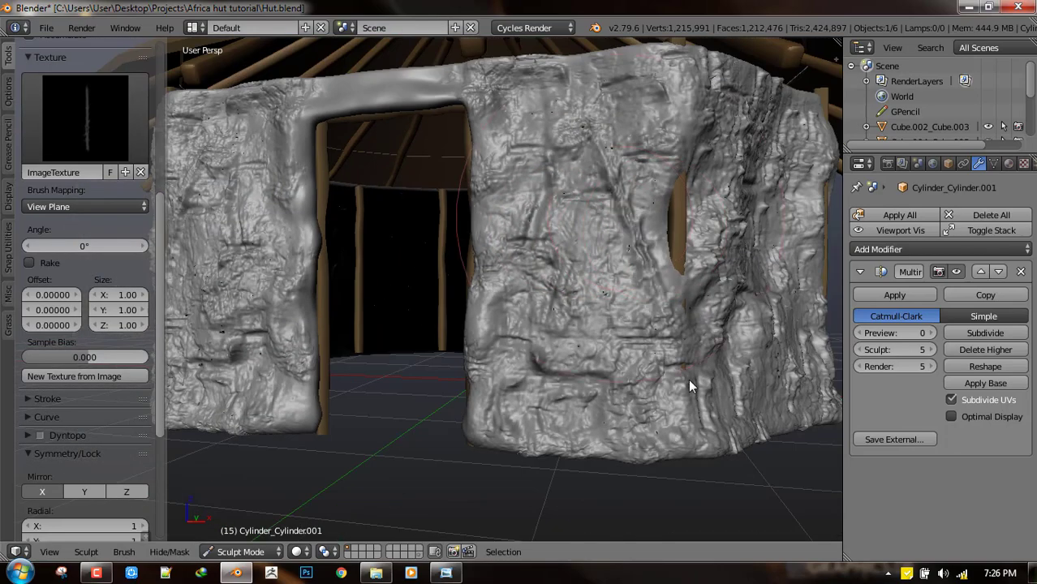
scroll(698, 260, up, 3)
scroll(645, 238, up, 2)
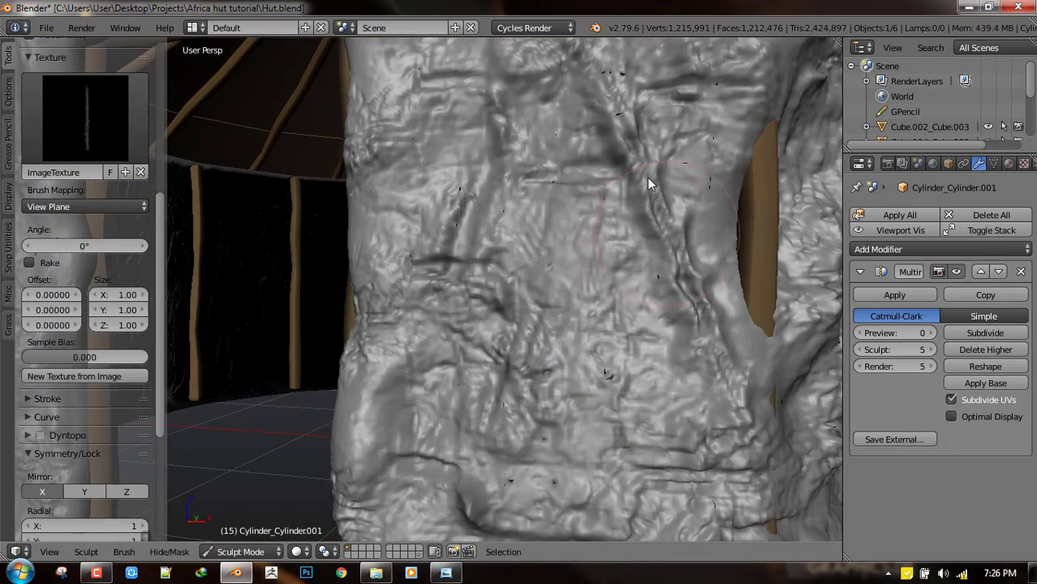
scroll(552, 281, down, 4)
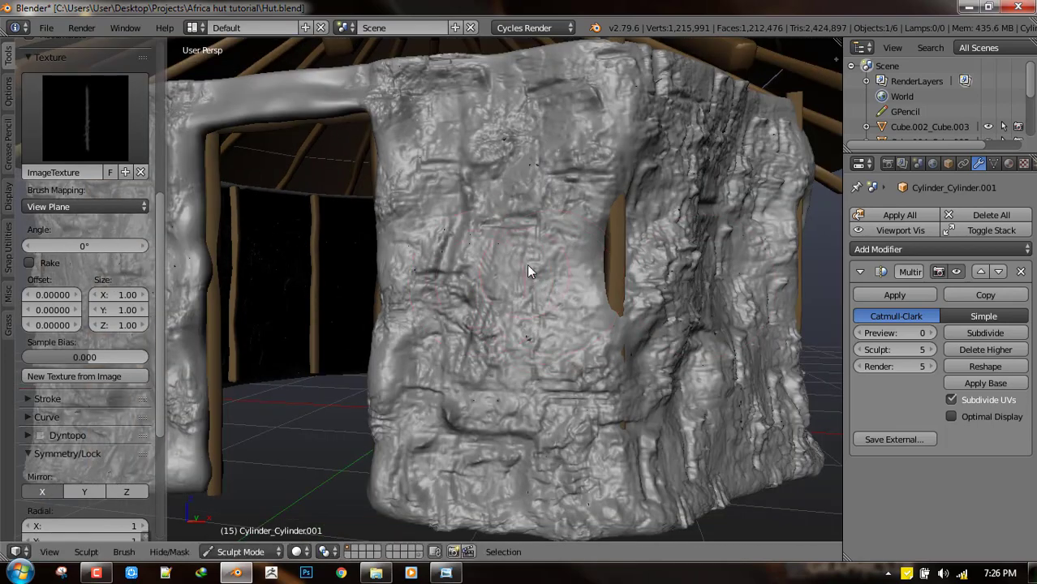
mouse_move(594, 257)
mouse_down()
mouse_move(609, 250)
mouse_move(534, 384)
mouse_up()
- Set the brush direction to Subtract and carve cracks into the wall around the first exposed post
scroll(131, 177, up, 3)
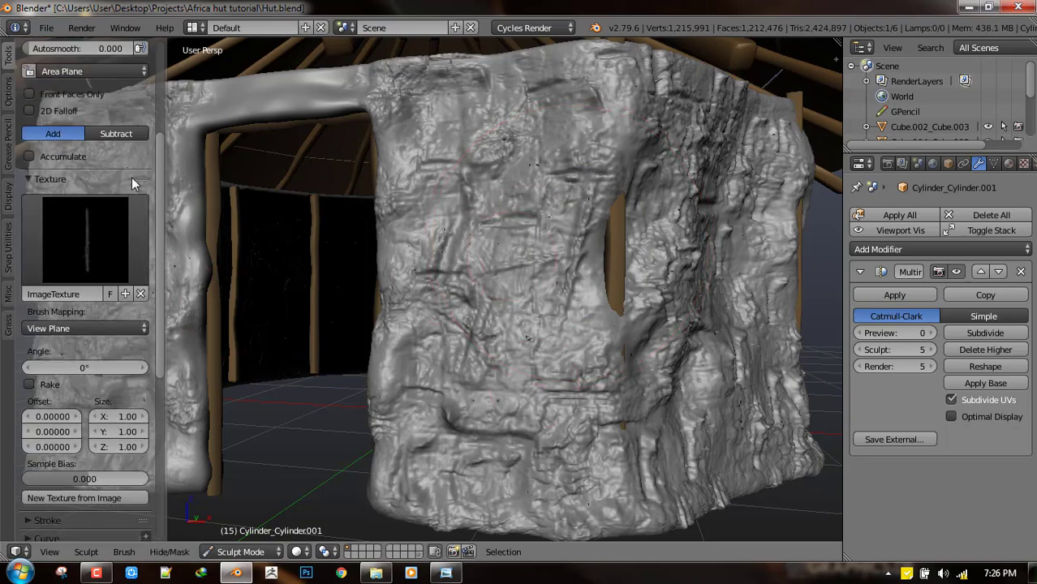
scroll(115, 145, up, 2)
click(116, 164)
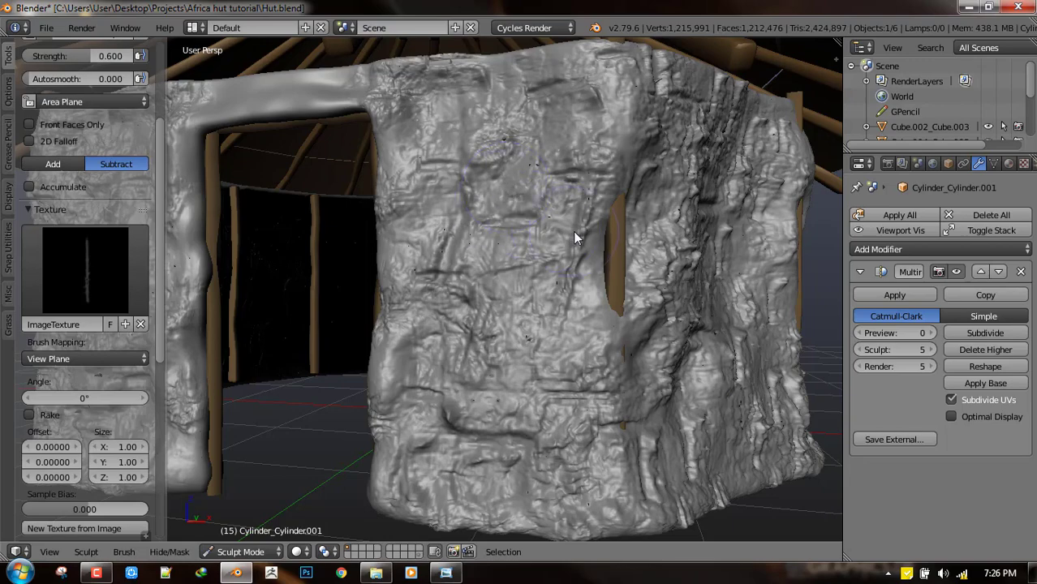
mouse_move(573, 231)
middle_down()
mouse_move(610, 257)
mouse_move(571, 257)
mouse_move(552, 297)
middle_up()
drag(552, 298, 542, 309)
drag(648, 315, 566, 383)
drag(589, 331, 601, 332)
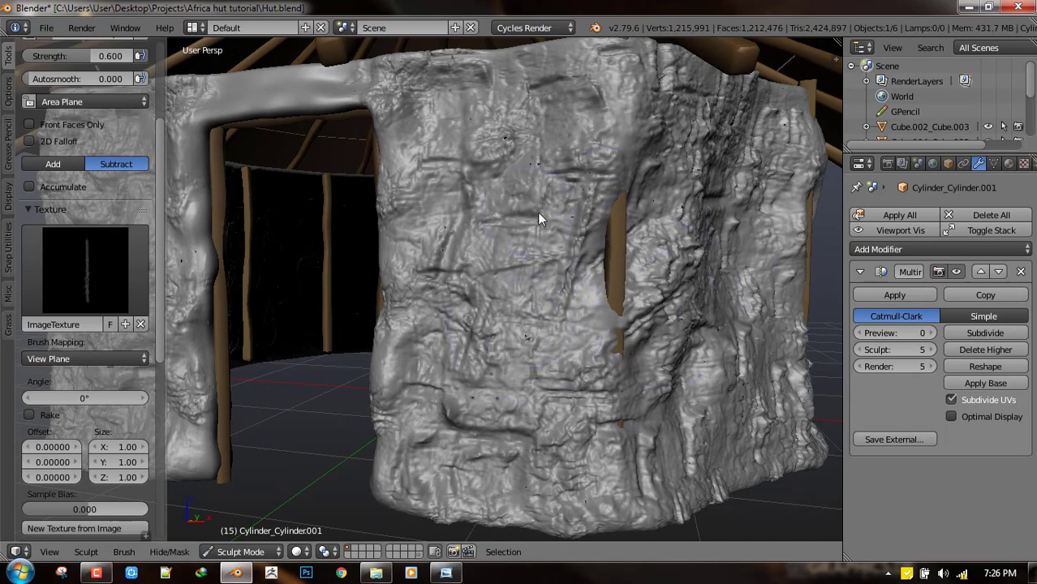
- Carve horizontal and vertical grooves across the wall panel between the doorway and the first post, forming rough block outlines
drag(538, 214, 609, 218)
drag(521, 211, 519, 228)
drag(423, 209, 535, 202)
drag(398, 270, 489, 269)
mouse_move(461, 220)
mouse_down()
mouse_move(482, 335)
mouse_move(469, 342)
mouse_move(519, 349)
mouse_up()
drag(633, 356, 644, 356)
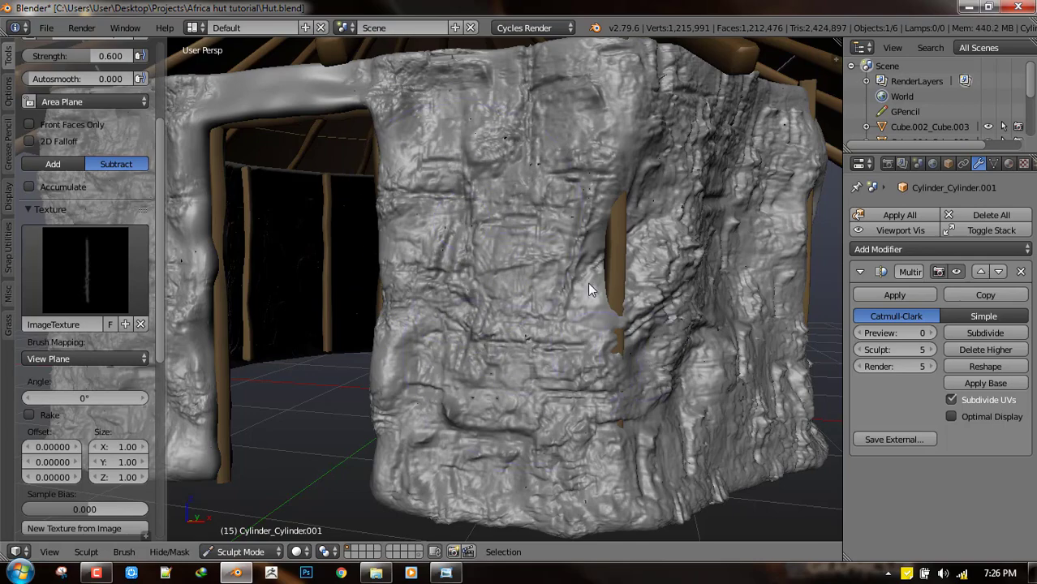
- Carve long vertical and horizontal cracks into the wall section between the first and second exposed posts
scroll(572, 375, down, 5)
middle_drag(595, 323, 565, 323)
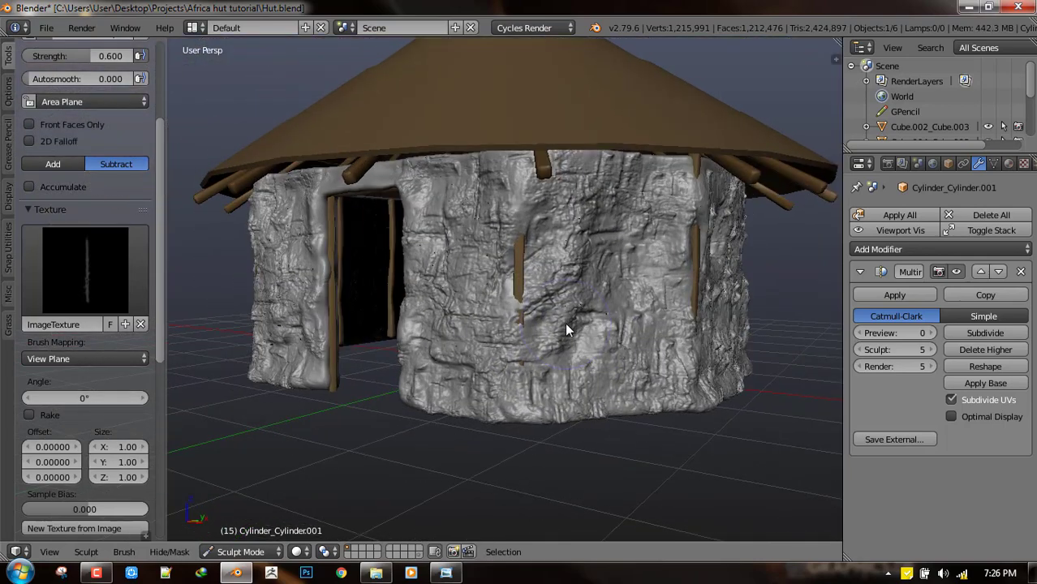
drag(582, 400, 577, 425)
drag(594, 360, 594, 446)
middle_drag(614, 367, 592, 359)
drag(593, 317, 678, 311)
drag(624, 242, 632, 434)
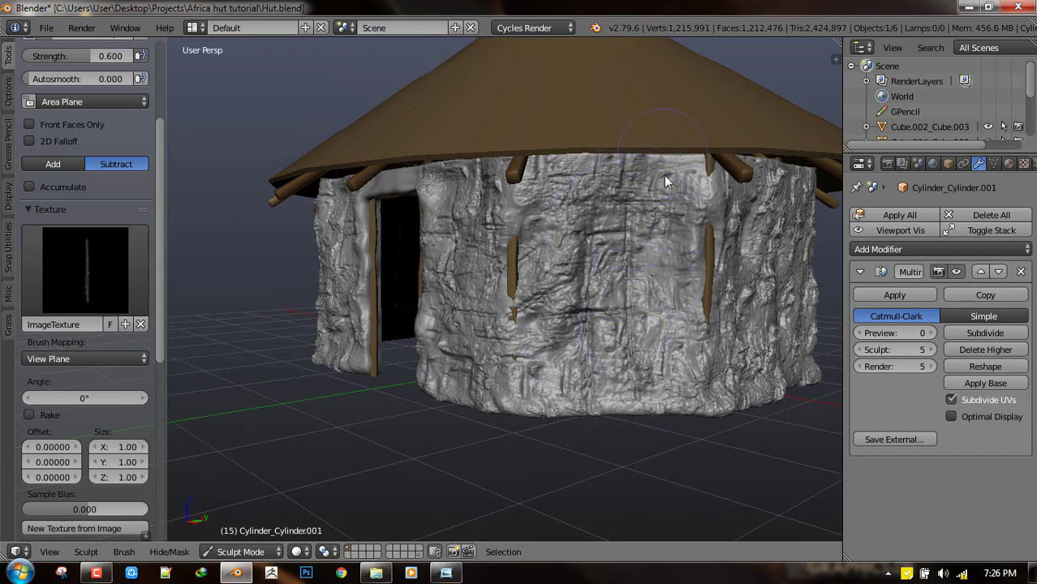
drag(671, 214, 681, 364)
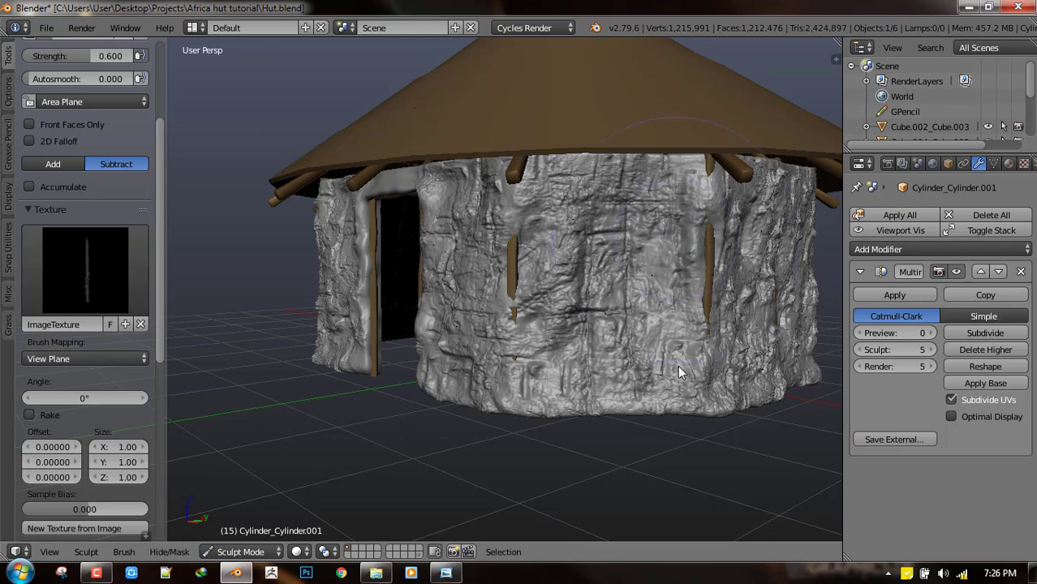
- Return to the doorway side and switch the brush texture back to the brick image
scroll(596, 316, down, 4)
middle_drag(593, 314, 669, 316)
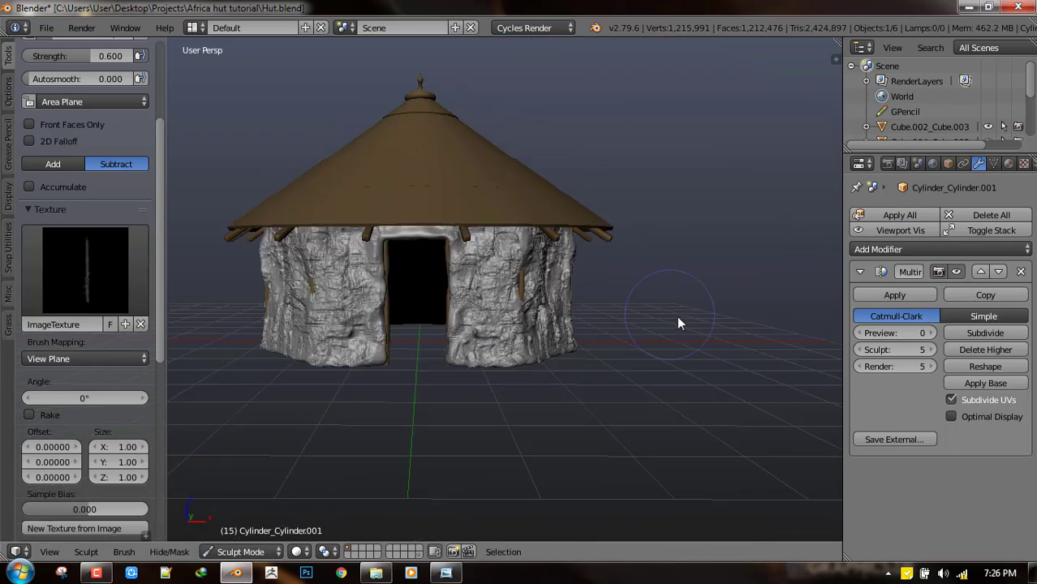
scroll(669, 316, up, 3)
middle_drag(446, 243, 537, 216)
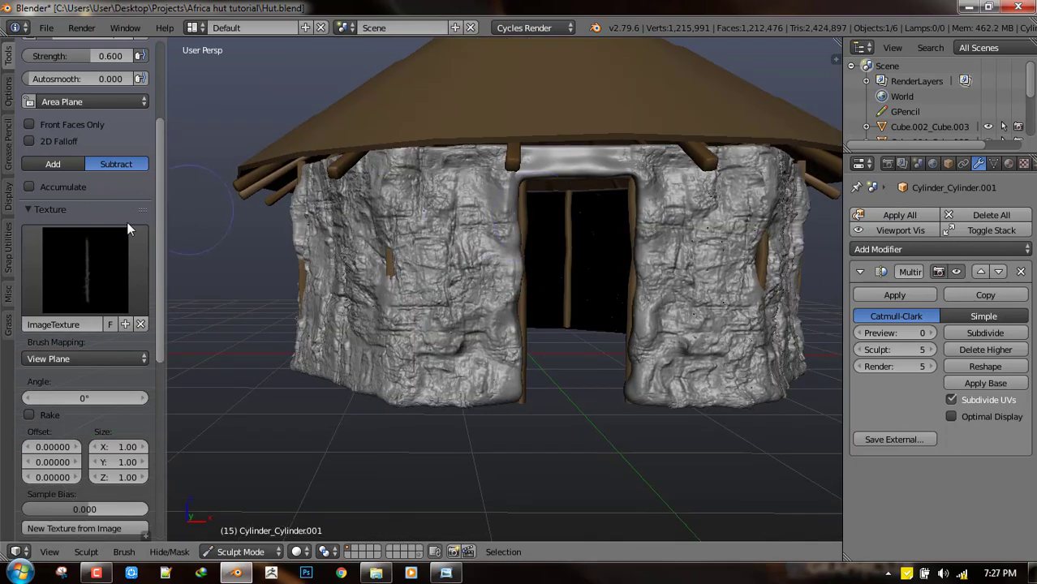
click(116, 239)
click(127, 360)
- Carve the brick texture into the smooth lintel above the doorway, undoing the first trial stroke
scroll(626, 98, up, 3)
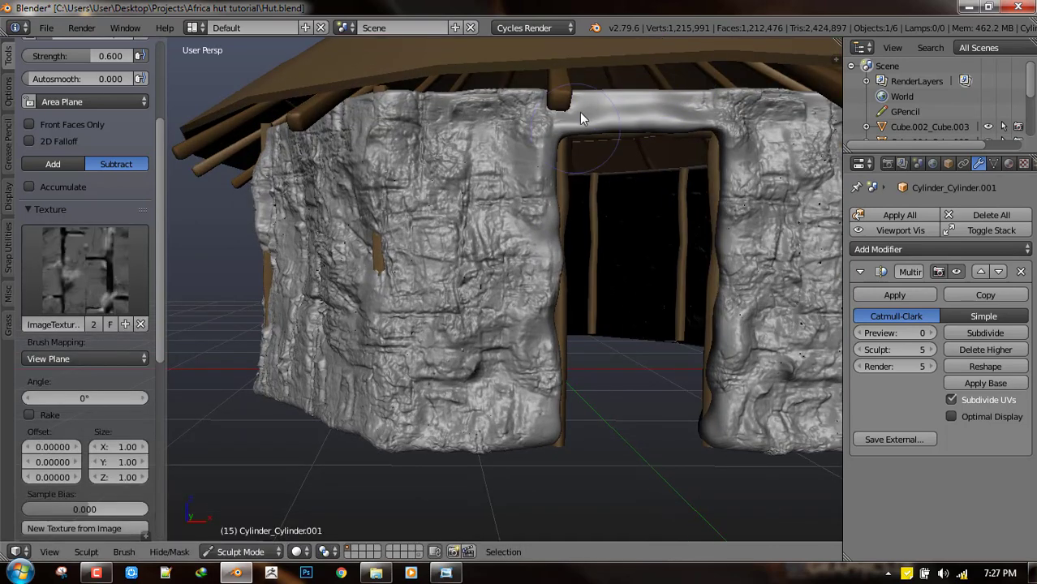
mouse_move(580, 118)
mouse_down()
mouse_move(639, 109)
mouse_move(639, 158)
mouse_move(578, 163)
mouse_up()
key(ctrl+z)
mouse_move(615, 113)
mouse_down()
mouse_move(658, 149)
mouse_move(685, 112)
mouse_move(760, 153)
mouse_move(744, 165)
mouse_up()
- Examine the sculpted detail on the doorway lintel and around the side walls from near and far
scroll(743, 165, down, 6)
middle_drag(598, 261, 578, 238)
scroll(698, 315, up, 5)
scroll(593, 252, down, 3)
scroll(718, 265, up, 3)
scroll(766, 271, up, 4)
scroll(730, 275, down, 3)
scroll(738, 261, down, 4)
middle_drag(738, 261, 712, 256)
scroll(713, 259, up, 3)
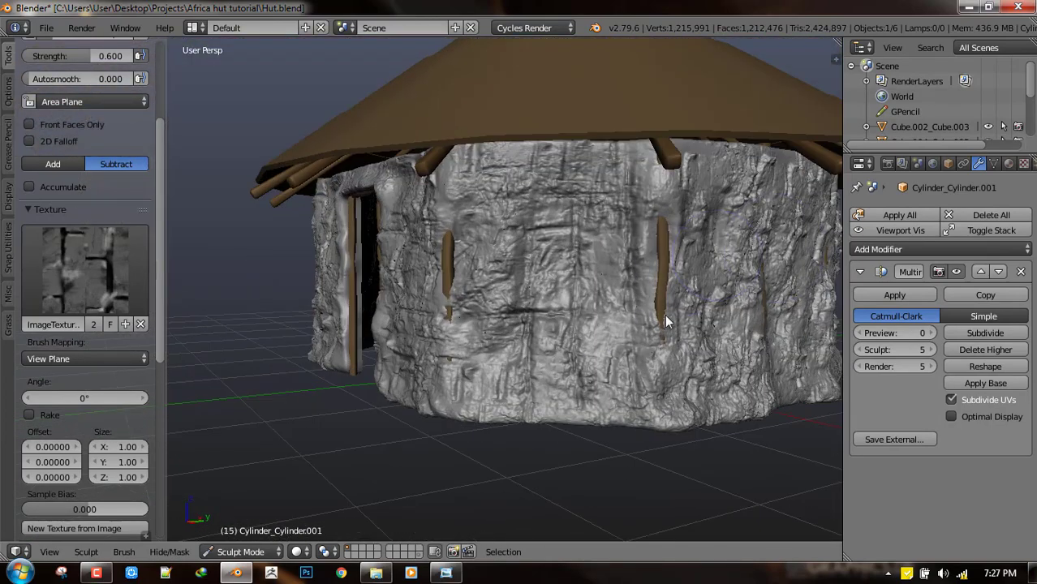
scroll(668, 322, down, 6)
scroll(651, 299, down, 1)
scroll(610, 328, up, 3)
middle_drag(505, 326, 568, 338)
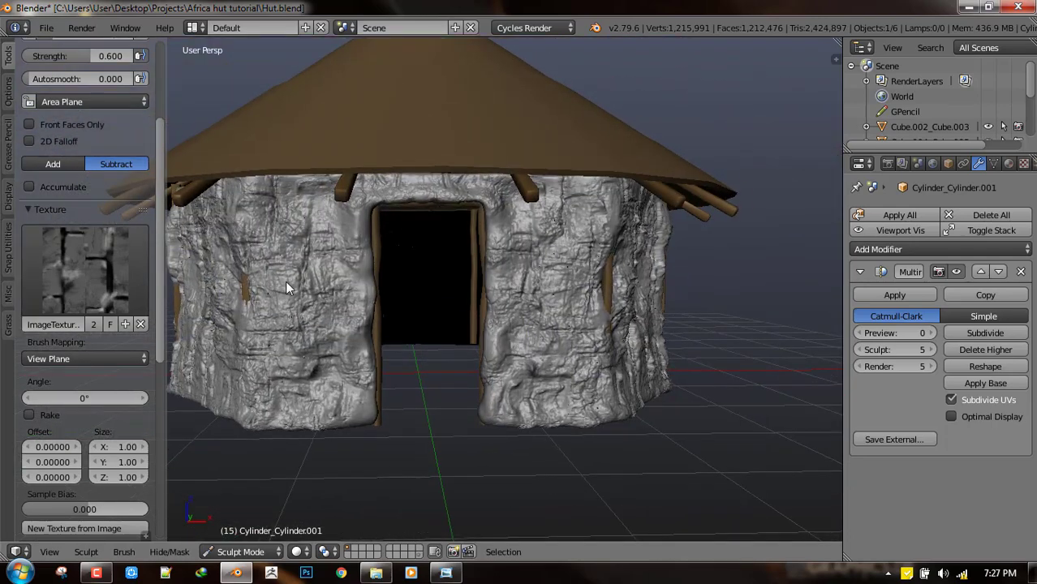
- Hide the tool shelf and switch the wall from Sculpt Mode to Object Mode
key(t)
middle_drag(531, 304, 640, 323)
scroll(568, 325, down, 2)
middle_drag(494, 328, 424, 323)
scroll(424, 323, up, 4)
click(232, 552)
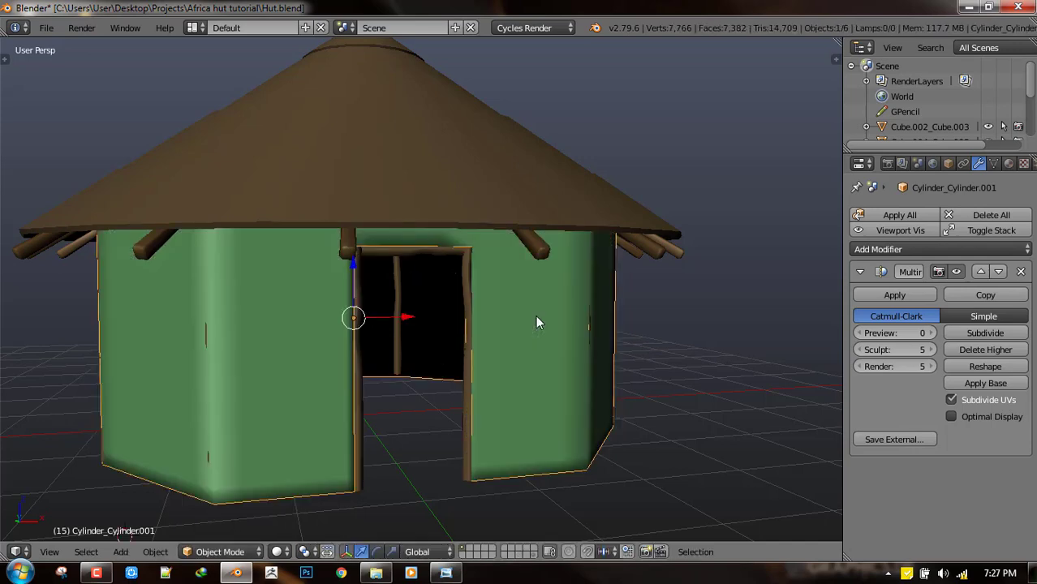
- Raise the wall's Multiresolution preview level to 5, toggling the modifier's viewport visibility to compare along the way
middle_drag(649, 270, 609, 271)
scroll(608, 271, down, 1)
click(931, 333)
click(931, 332)
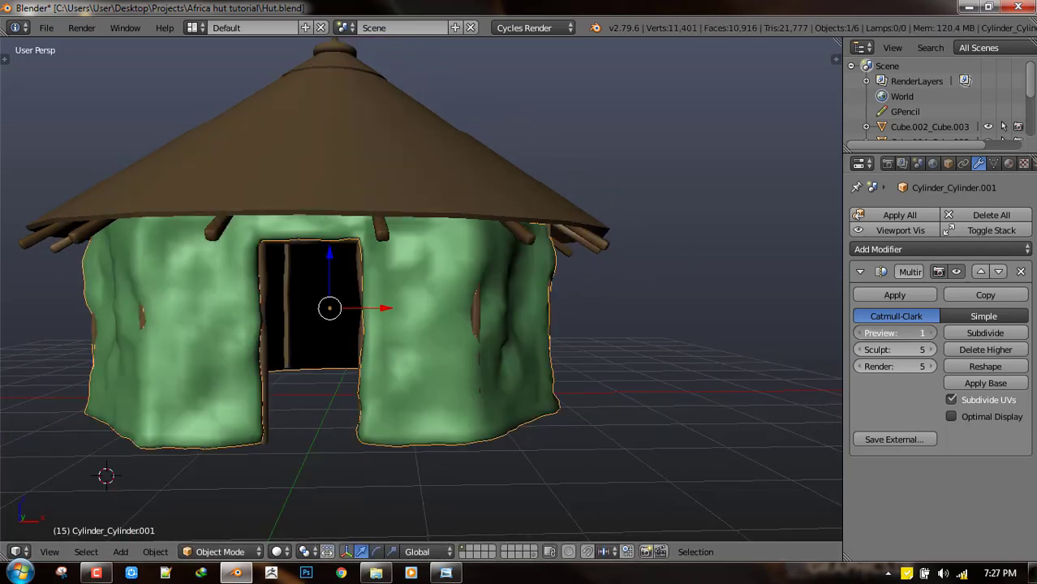
click(931, 333)
click(957, 273)
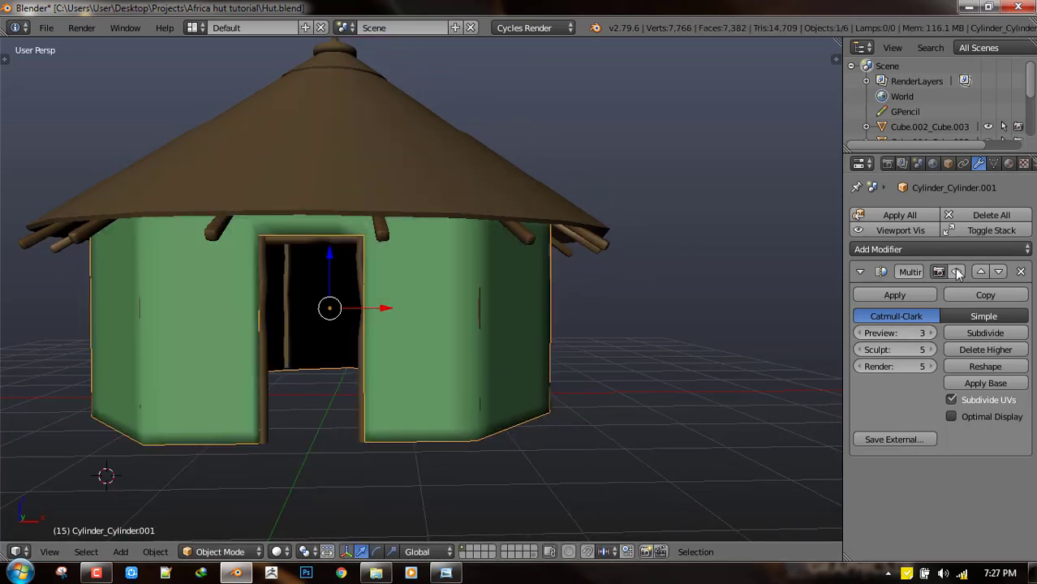
click(957, 273)
middle_drag(561, 365, 885, 349)
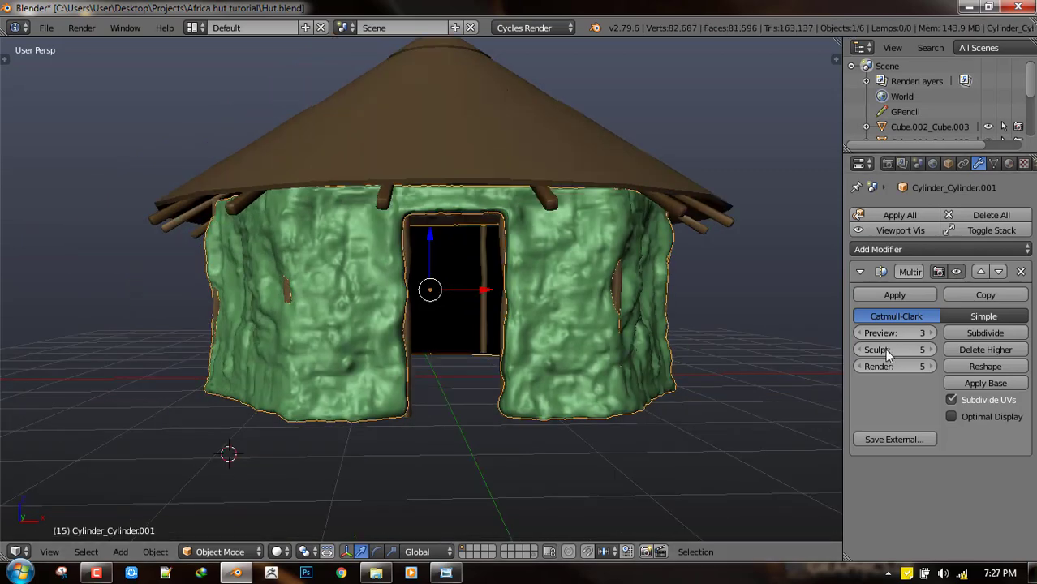
click(932, 334)
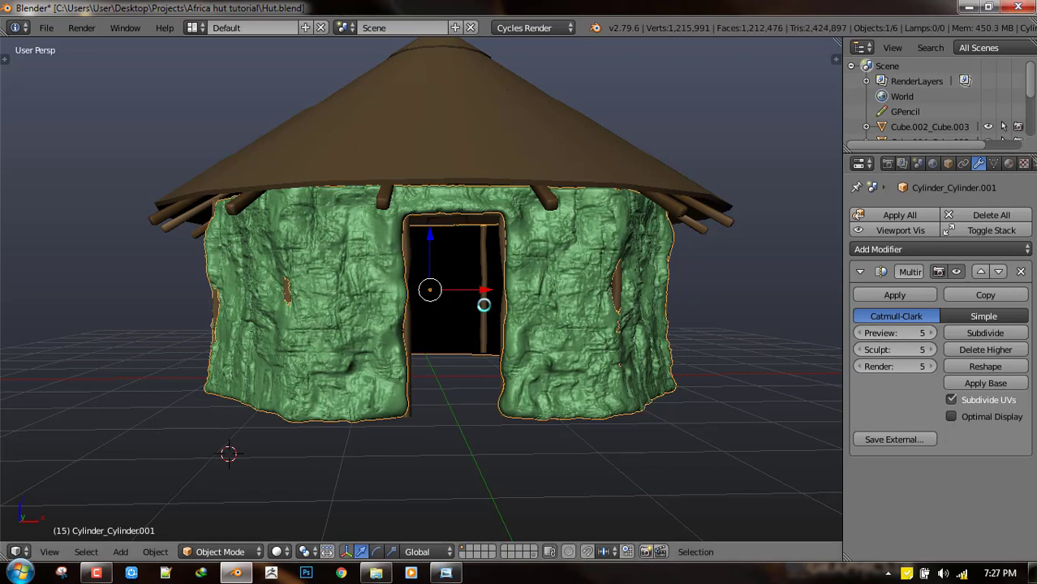
- Deselect everything and examine the finished mud wall from several sides of the hut
key(a)
middle_drag(539, 326, 324, 321)
shift+middle_drag(596, 301, 755, 346)
scroll(626, 349, down, 5)
middle_drag(626, 349, 512, 369)
scroll(507, 349, up, 4)
key(KP_1)
shift+middle_drag(294, 341, 502, 381)
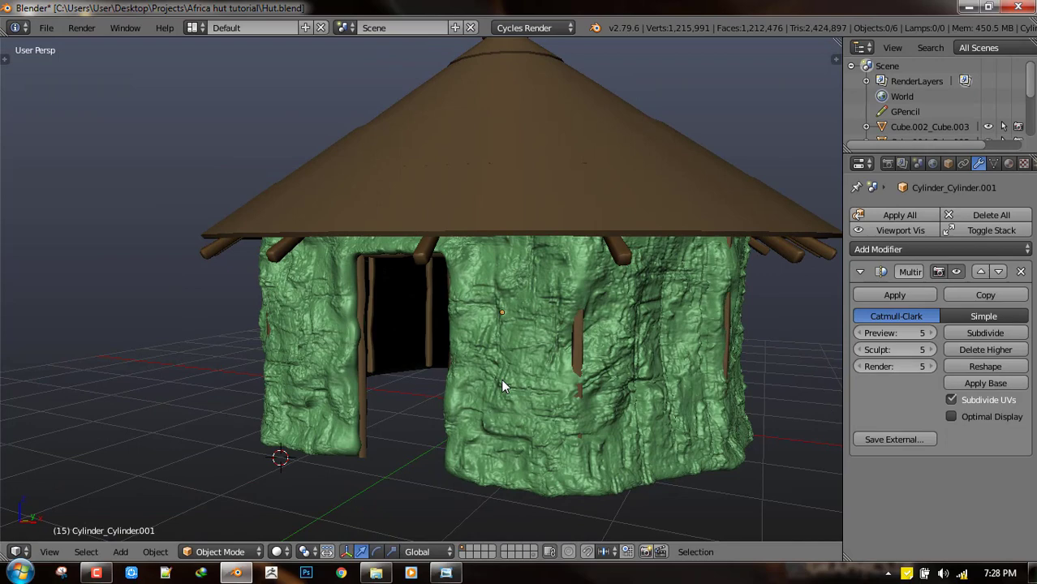